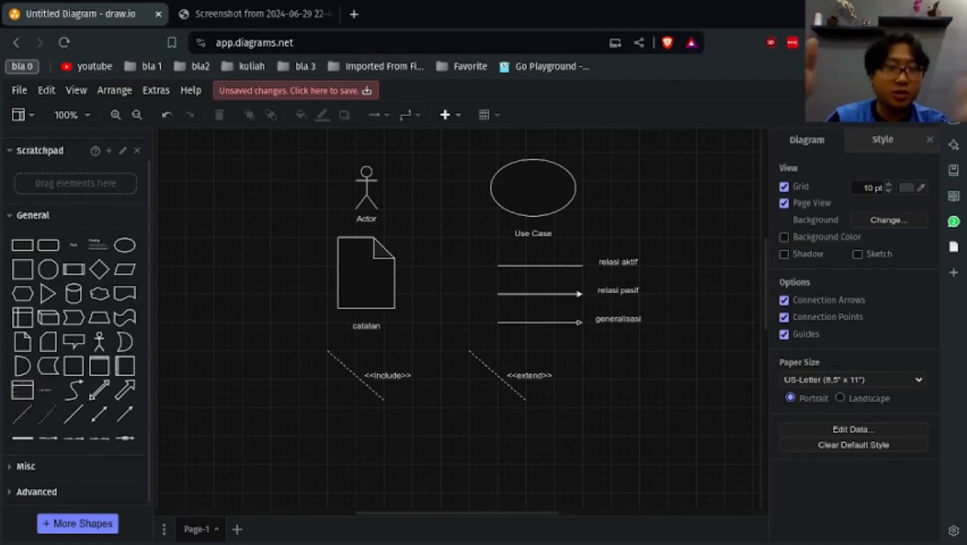
# Examine the Actor figure and the Use Case ellipse among the use case diagram symbols.
pyautogui.scroll(1, 619, 291)
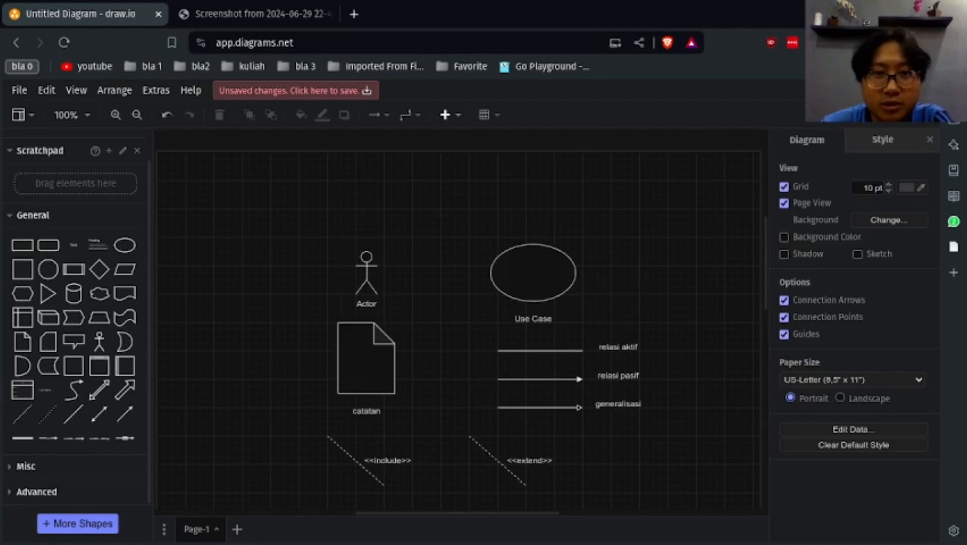
pyautogui.scroll(-1, 459, 323)
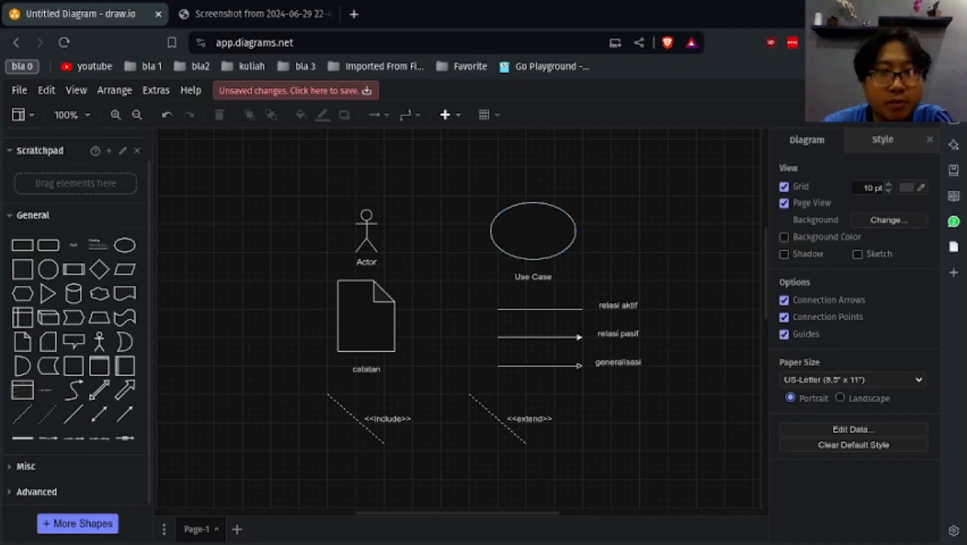
pyautogui.moveTo(263, 173); pyautogui.dragTo(427, 275)
pyautogui.press('Escape')
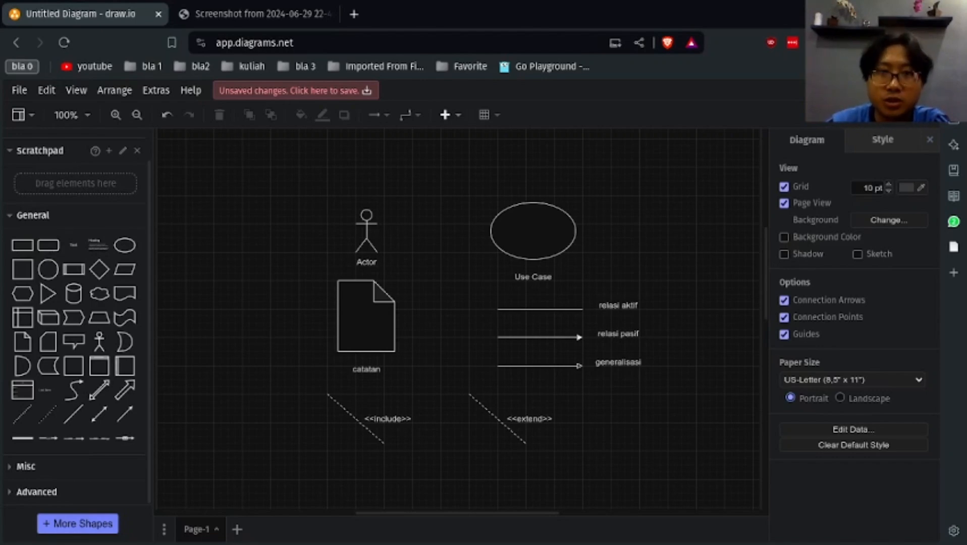
pyautogui.moveTo(448, 172); pyautogui.dragTo(665, 309)
pyautogui.click(666, 309)
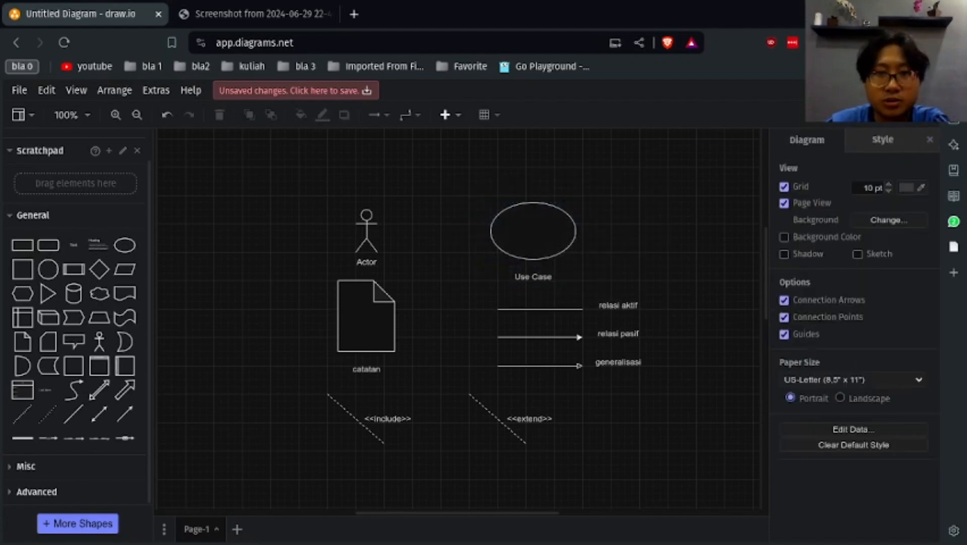
pyautogui.moveTo(602, 277); pyautogui.dragTo(465, 189)
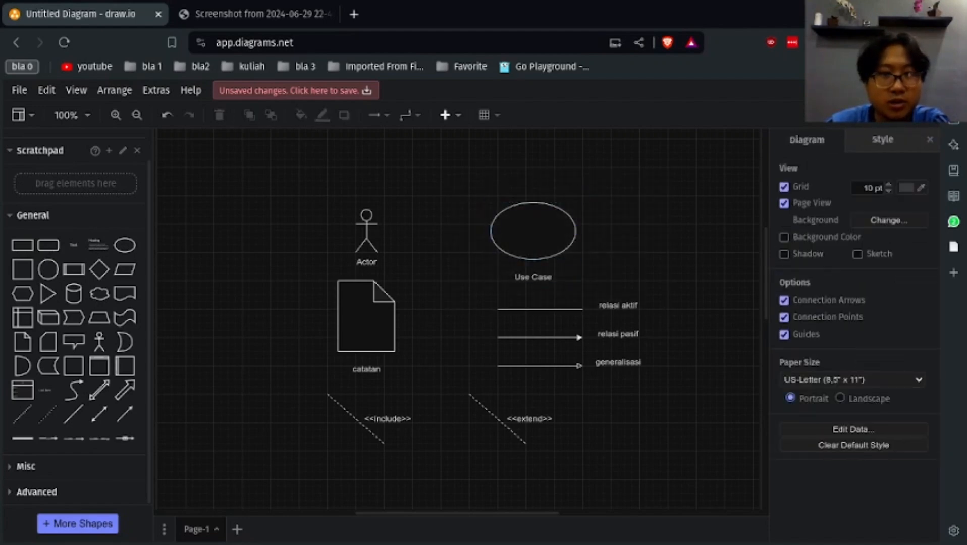
pyautogui.moveTo(425, 277); pyautogui.dragTo(315, 174)
pyautogui.click(429, 222)
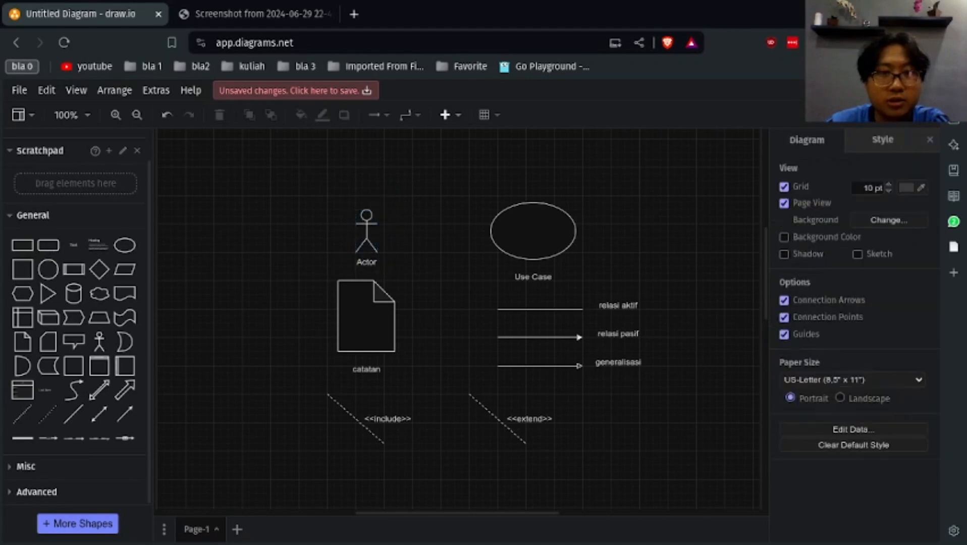
pyautogui.click(367, 231)
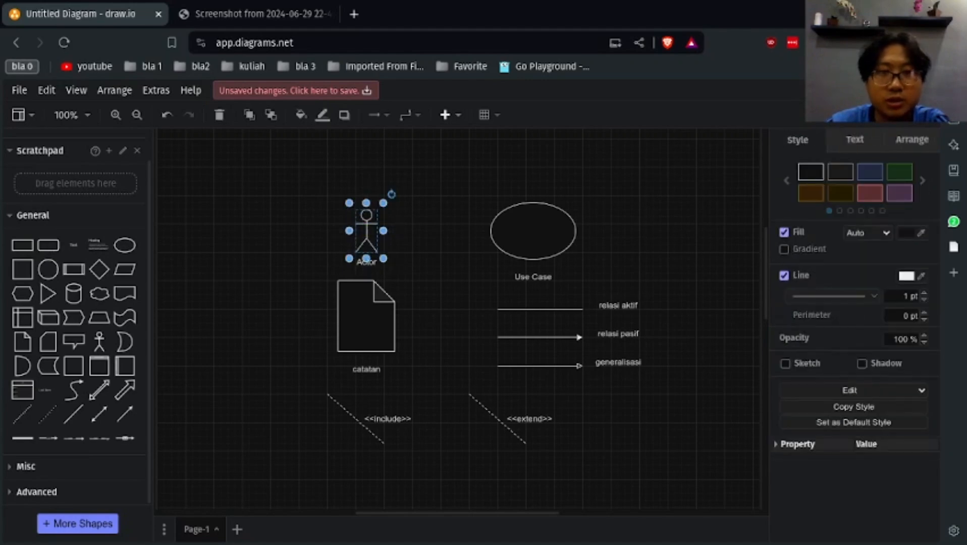
pyautogui.click(429, 222)
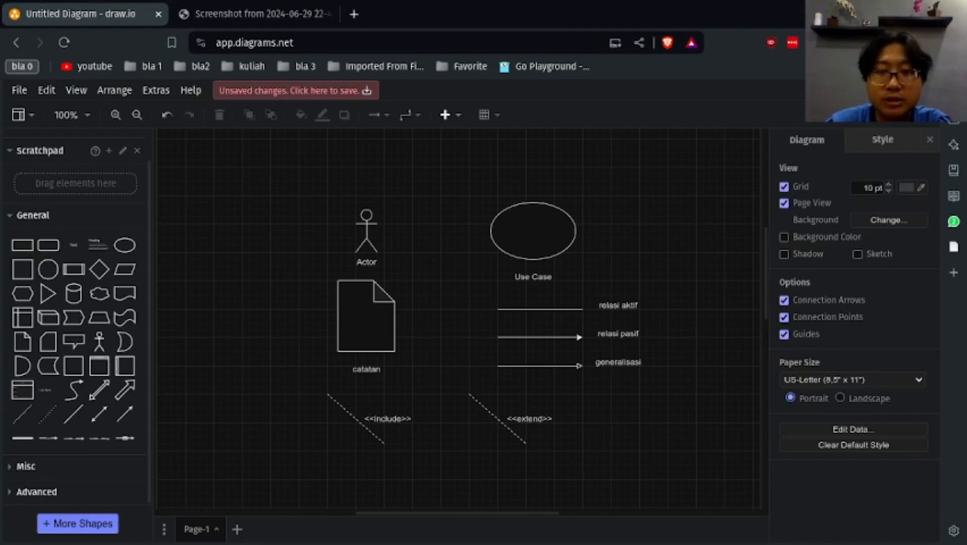
# Examine the three labelled relation lines, then the catatan note symbol in relation to the Use Case ellipse.
pyautogui.moveTo(473, 297); pyautogui.dragTo(688, 375)
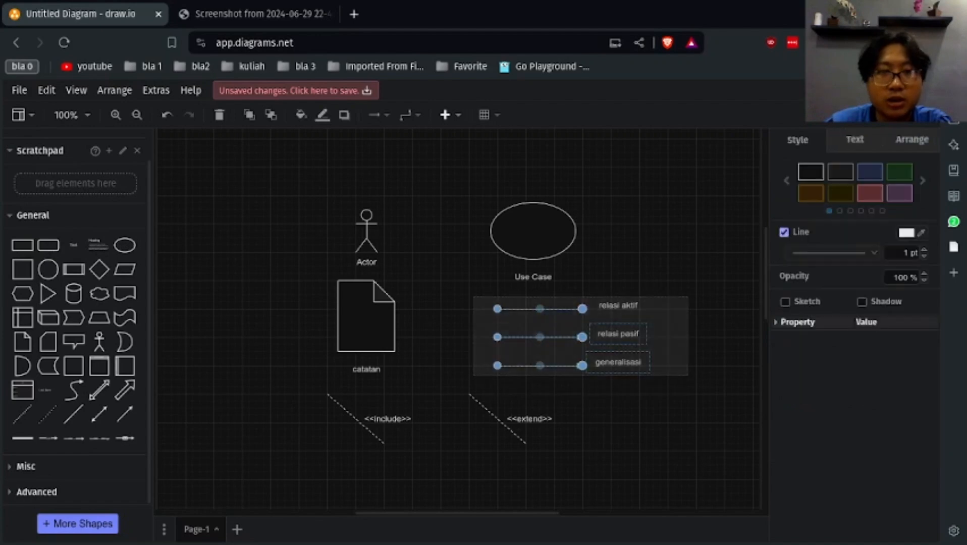
pyautogui.press('Escape')
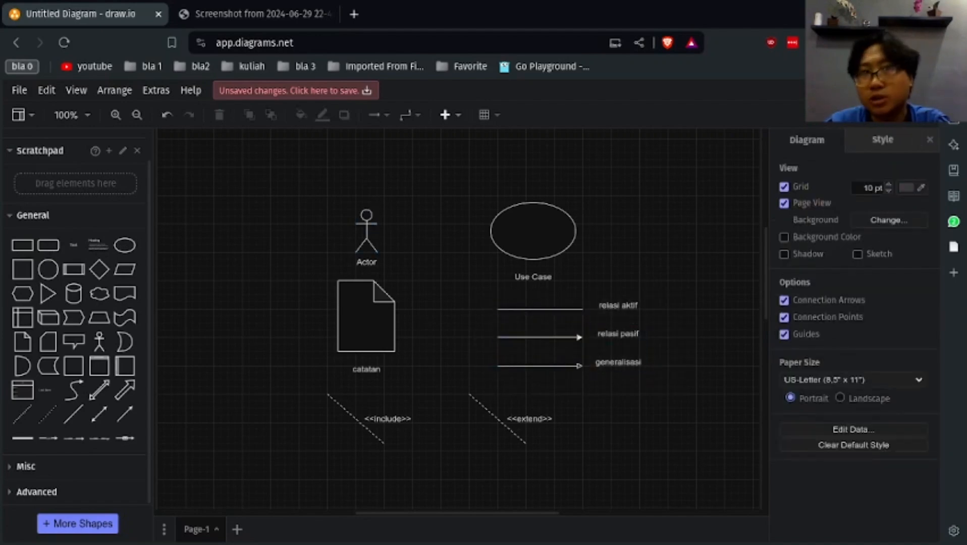
pyautogui.moveTo(292, 274); pyautogui.dragTo(459, 388)
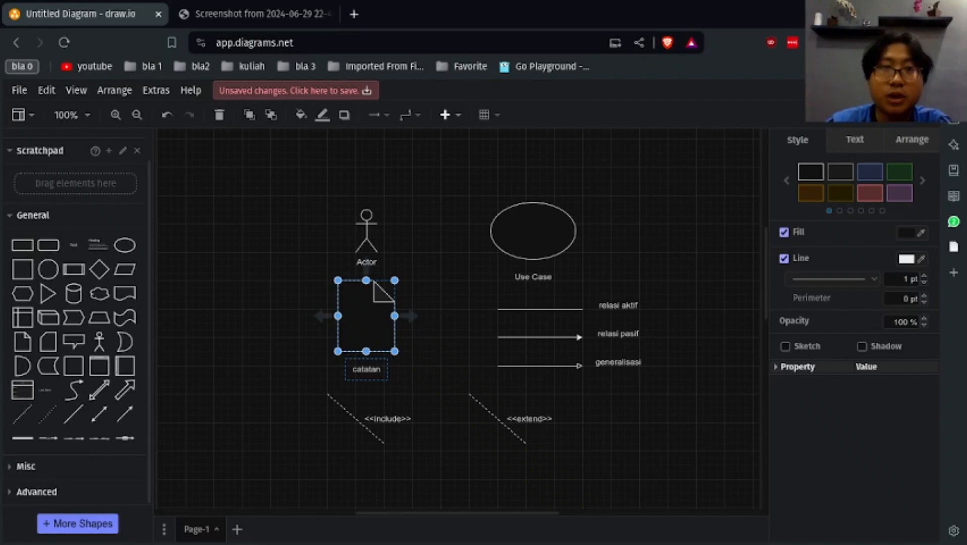
pyautogui.press('Escape')
pyautogui.moveTo(457, 173); pyautogui.dragTo(603, 271)
pyautogui.press('Escape')
pyautogui.moveTo(426, 382); pyautogui.dragTo(312, 272)
pyautogui.moveTo(462, 184); pyautogui.dragTo(612, 298)
pyautogui.click(428, 376)
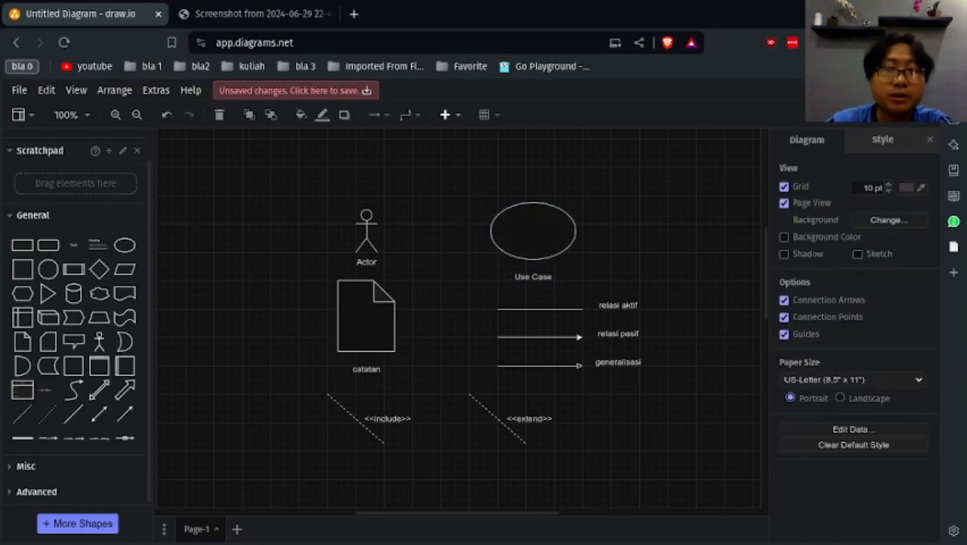
pyautogui.moveTo(428, 376); pyautogui.dragTo(317, 276)
pyautogui.click(460, 181)
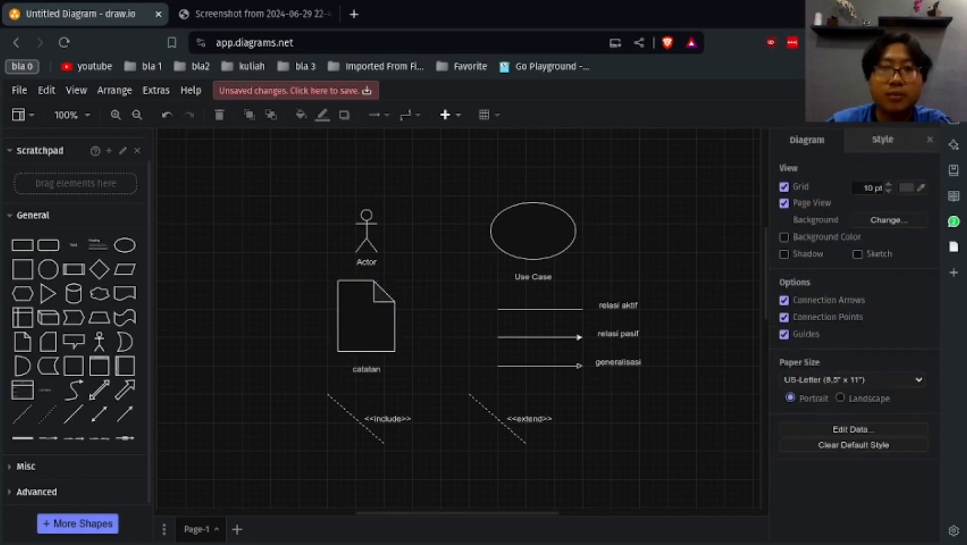
pyautogui.moveTo(460, 182); pyautogui.dragTo(633, 298)
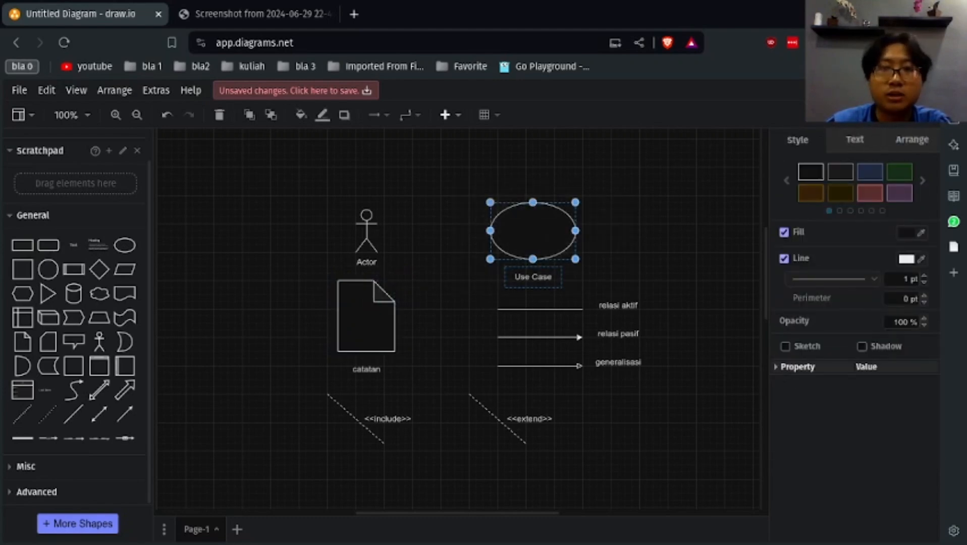
pyautogui.click(654, 284)
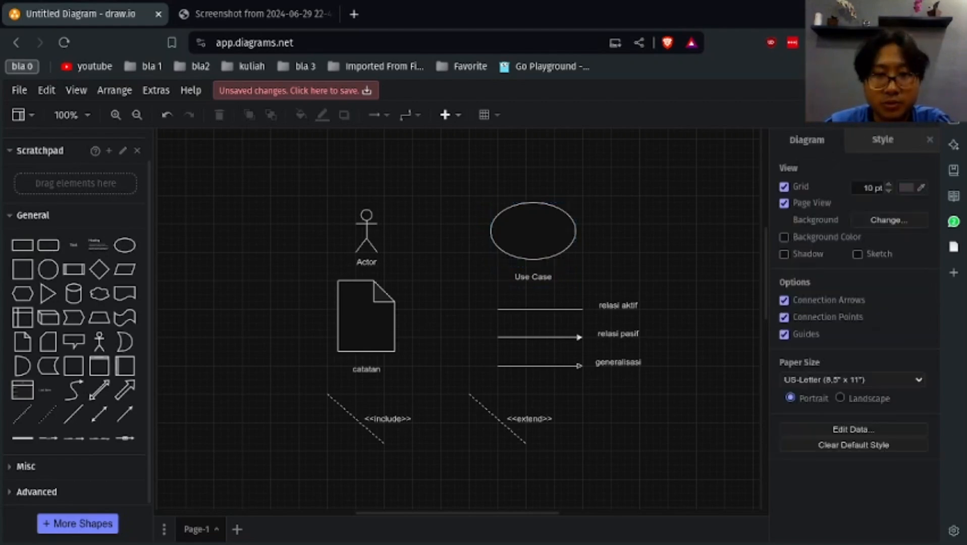
# Examine the dashed <<include>> and <<extend>> relationship lines with their labels.
pyautogui.moveTo(308, 382); pyautogui.dragTo(426, 458)
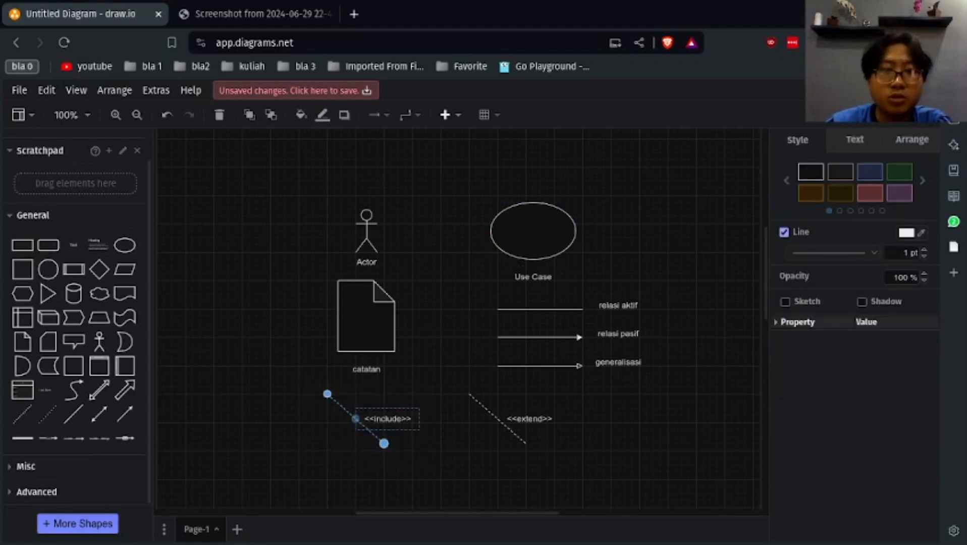
pyautogui.click(425, 458)
pyautogui.moveTo(427, 465); pyautogui.dragTo(307, 387)
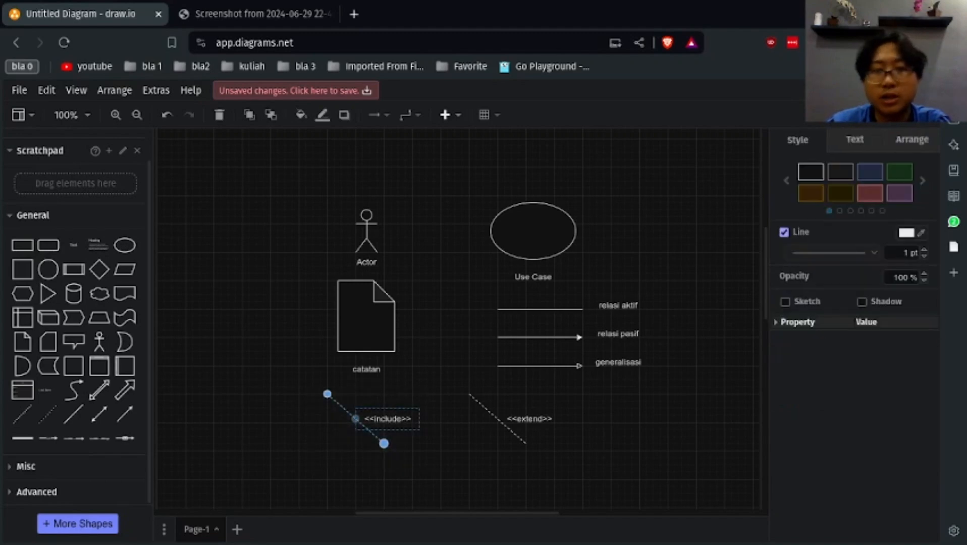
pyautogui.click(308, 386)
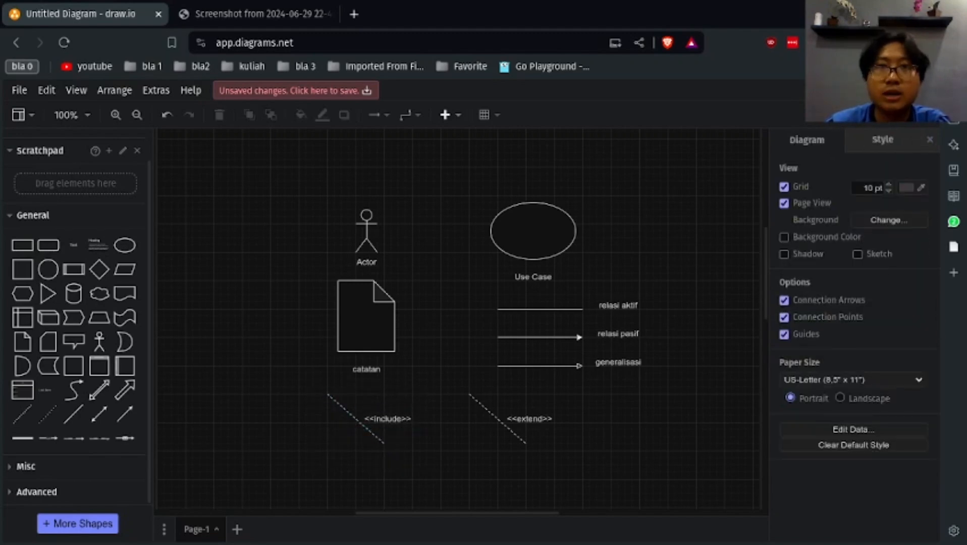
pyautogui.moveTo(448, 370); pyautogui.dragTo(628, 482)
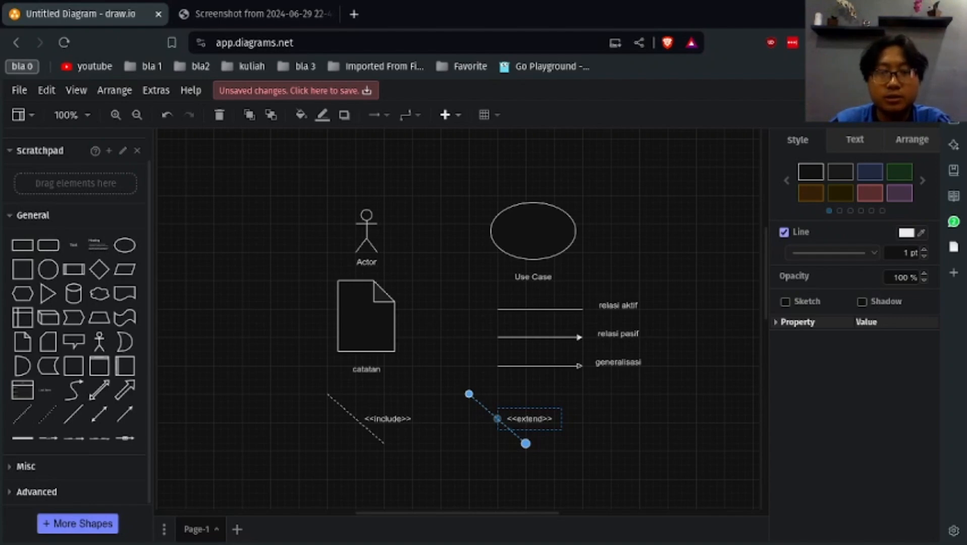
pyautogui.press('Escape')
pyautogui.scroll(-2, 458, 318)
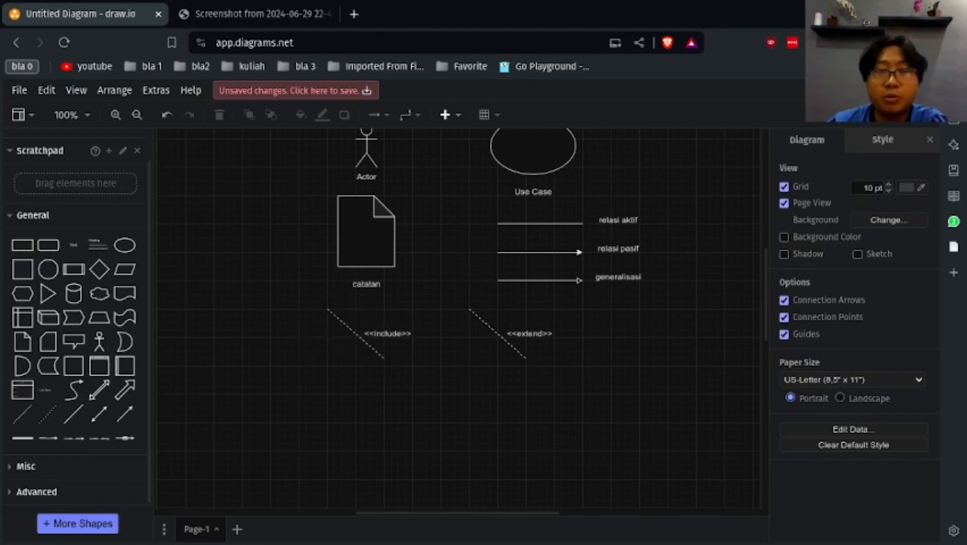
pyautogui.moveTo(310, 305); pyautogui.dragTo(423, 371)
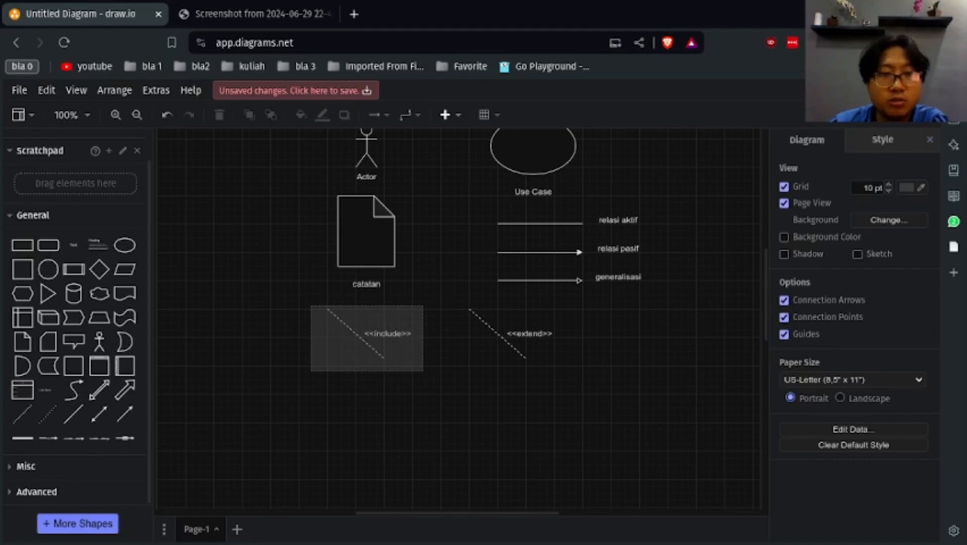
pyautogui.moveTo(423, 371); pyautogui.dragTo(305, 298)
pyautogui.press('Escape')
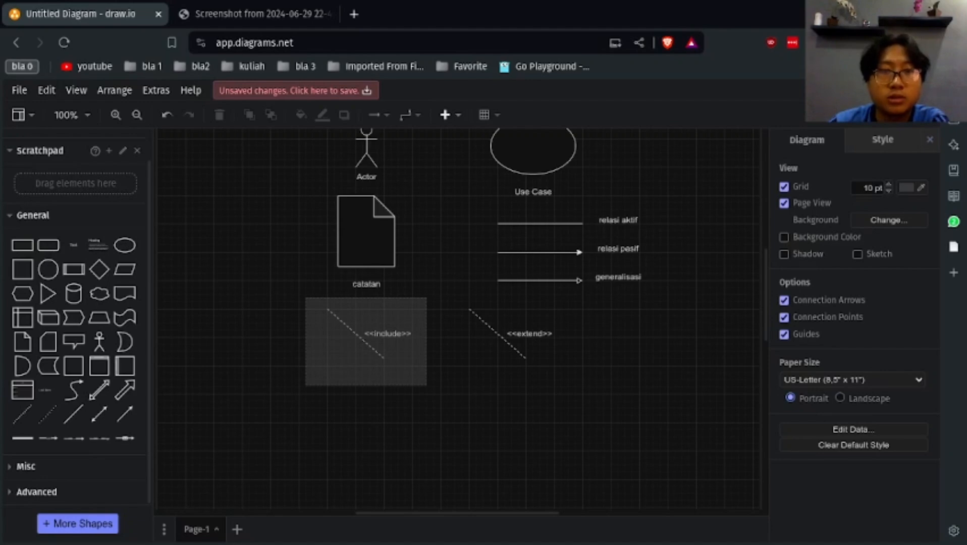
pyautogui.moveTo(305, 298); pyautogui.dragTo(305, 298)
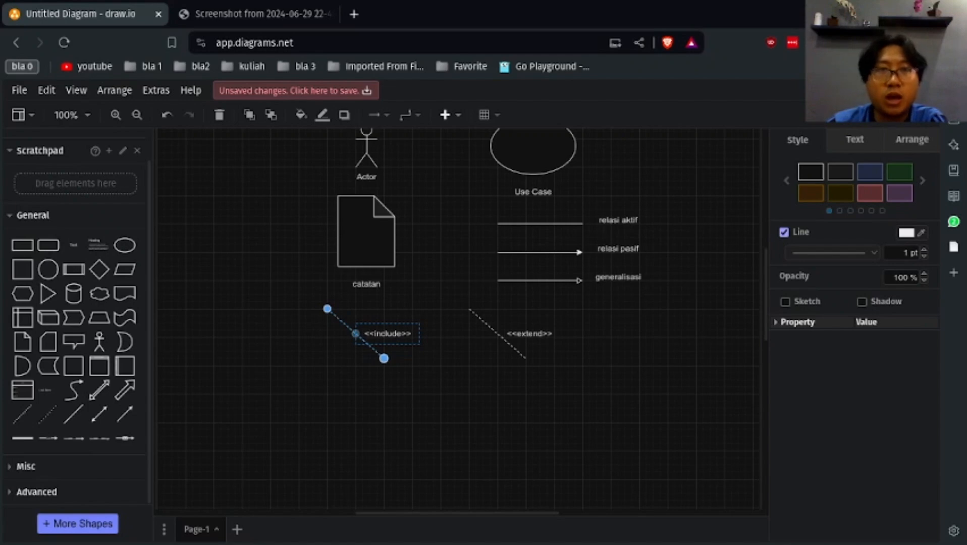
pyautogui.press('Escape')
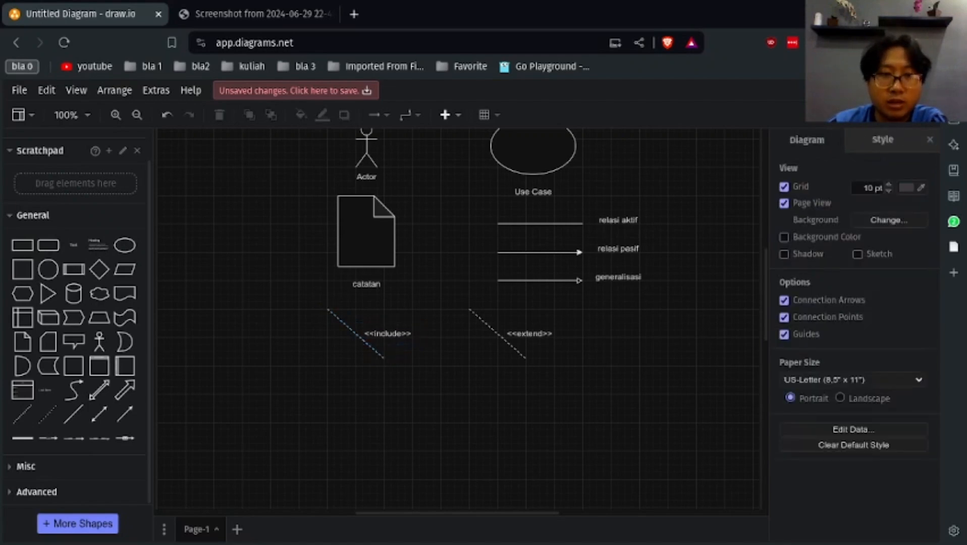
pyautogui.moveTo(298, 301); pyautogui.dragTo(460, 394)
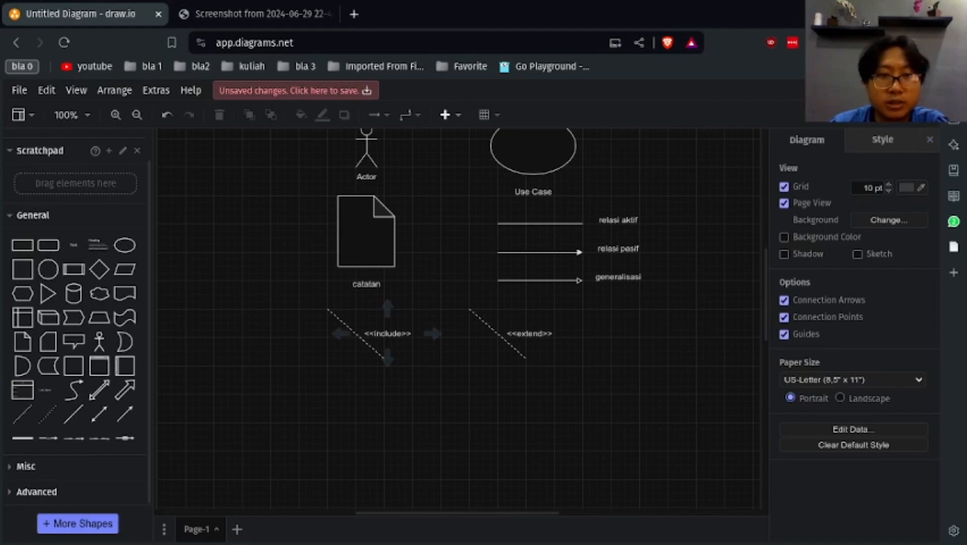
pyautogui.click(388, 334)
pyautogui.press('Escape')
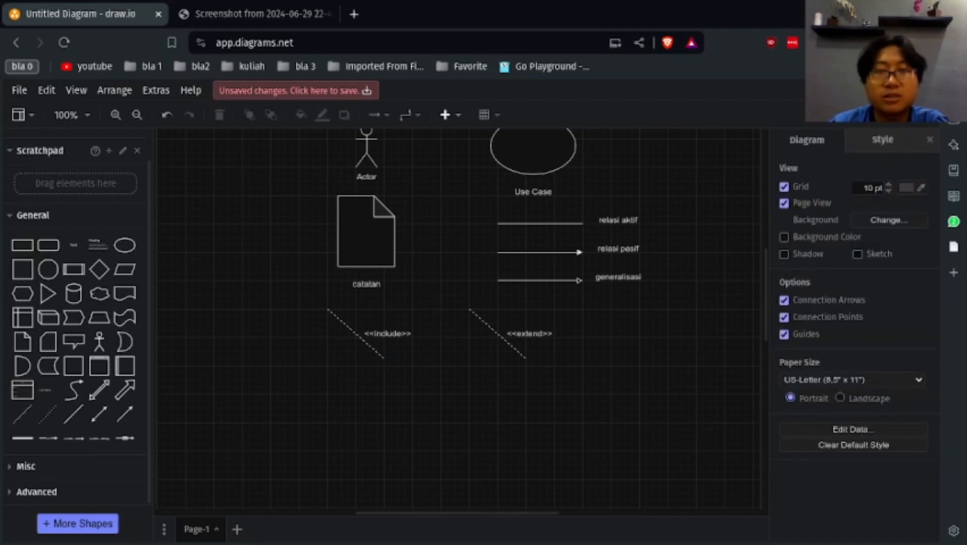
# Compare the relasi pasif arrow with the <<include>> and <<extend>> lines, and examine the generalisasi arrow.
pyautogui.moveTo(482, 241); pyautogui.dragTo(671, 274)
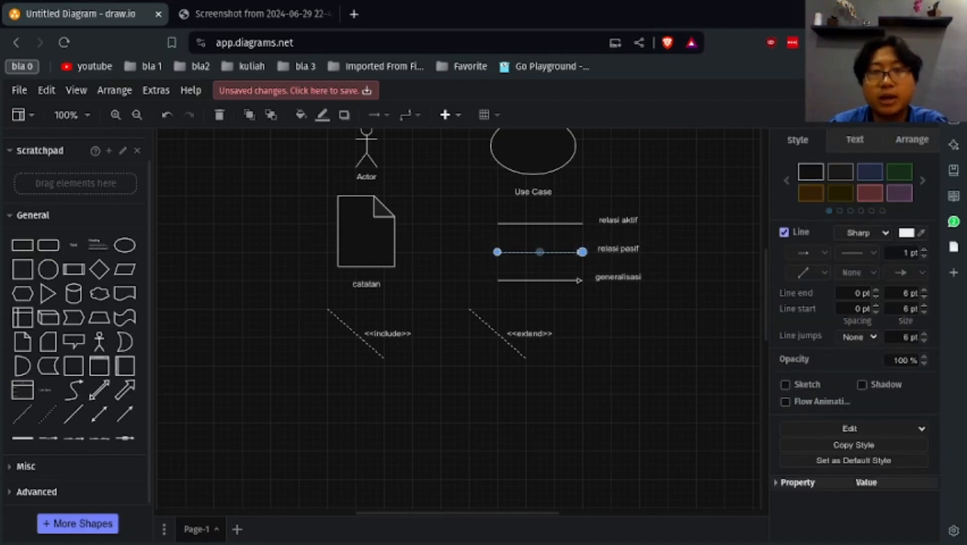
pyautogui.press('Escape')
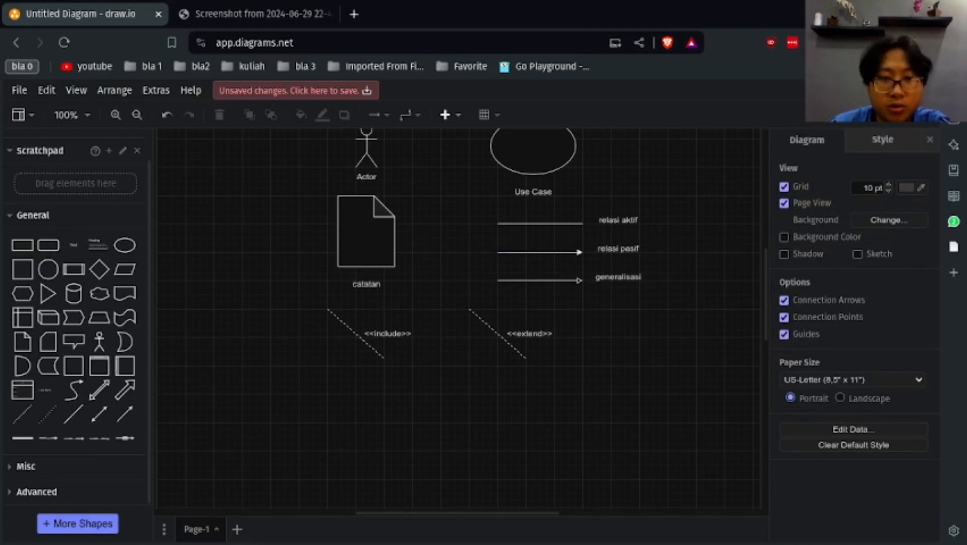
pyautogui.moveTo(441, 347); pyautogui.dragTo(363, 321)
pyautogui.moveTo(480, 242); pyautogui.dragTo(679, 268)
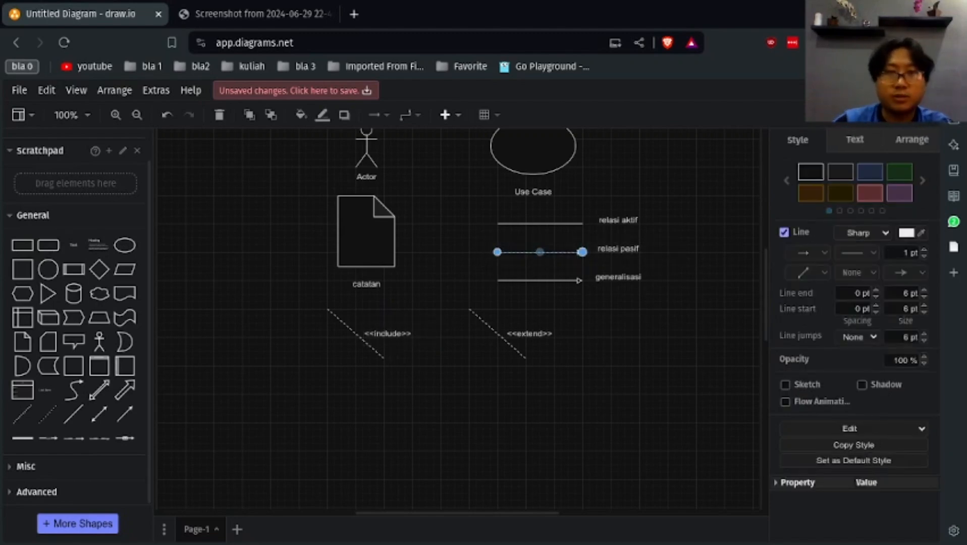
pyautogui.press('Escape')
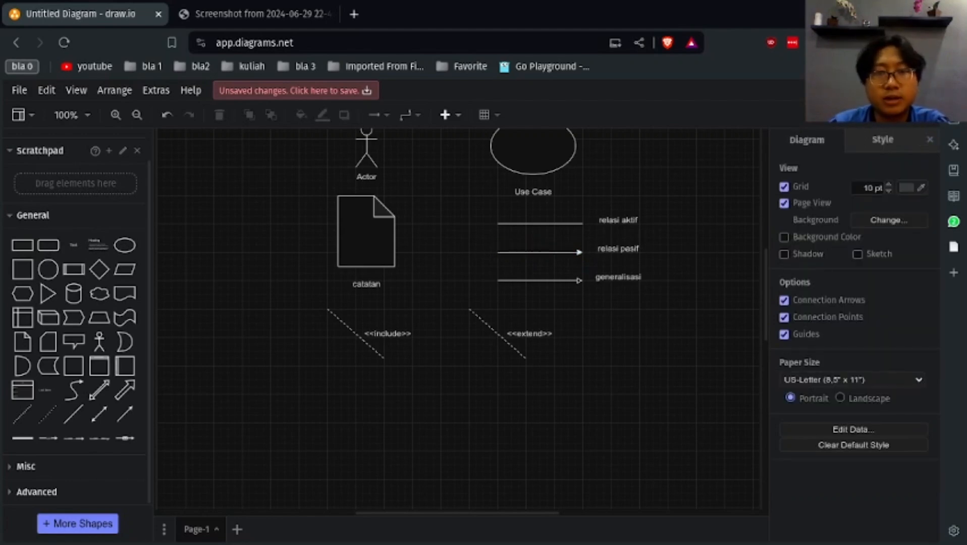
pyautogui.moveTo(460, 302); pyautogui.dragTo(597, 381)
pyautogui.press('Escape')
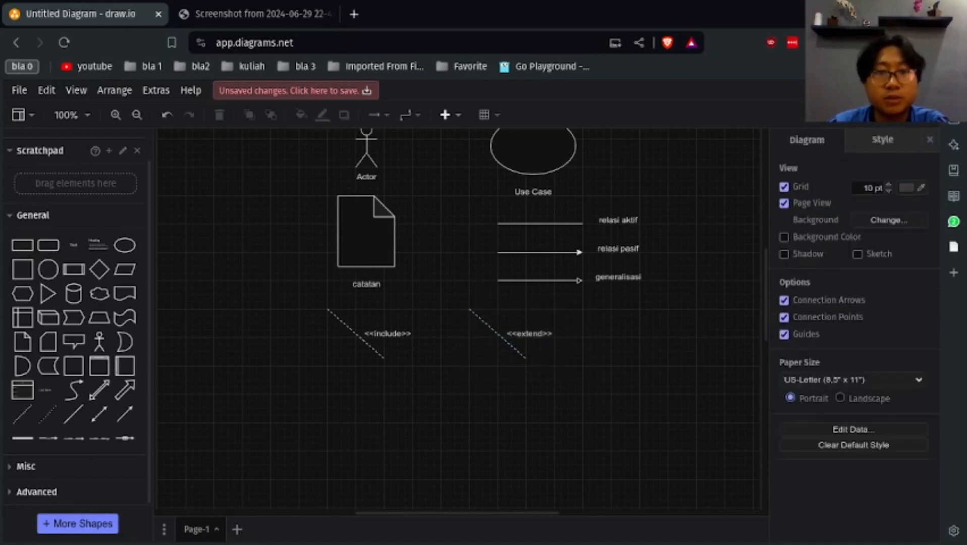
pyautogui.click(388, 334)
pyautogui.press('Escape')
pyautogui.moveTo(453, 296); pyautogui.dragTo(574, 375)
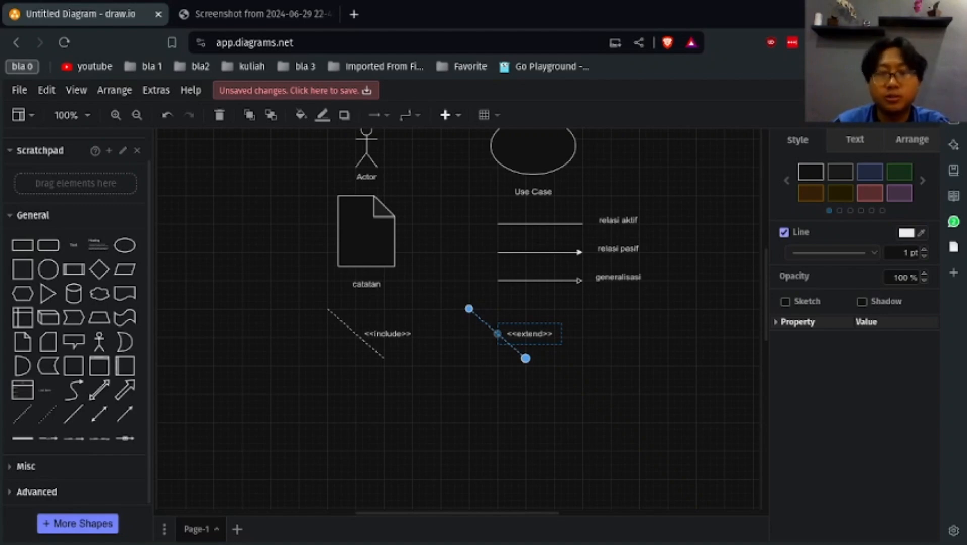
pyautogui.press('Escape')
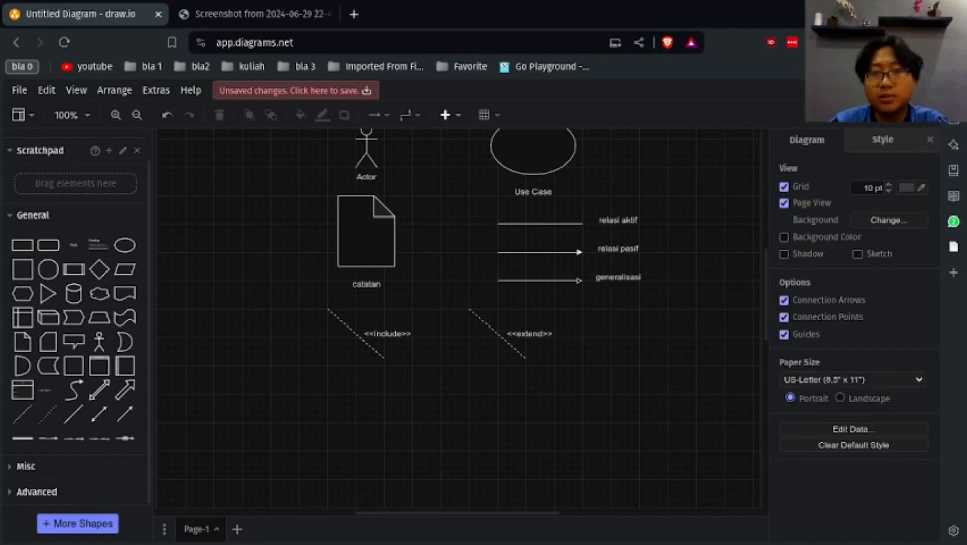
pyautogui.moveTo(484, 263); pyautogui.dragTo(674, 307)
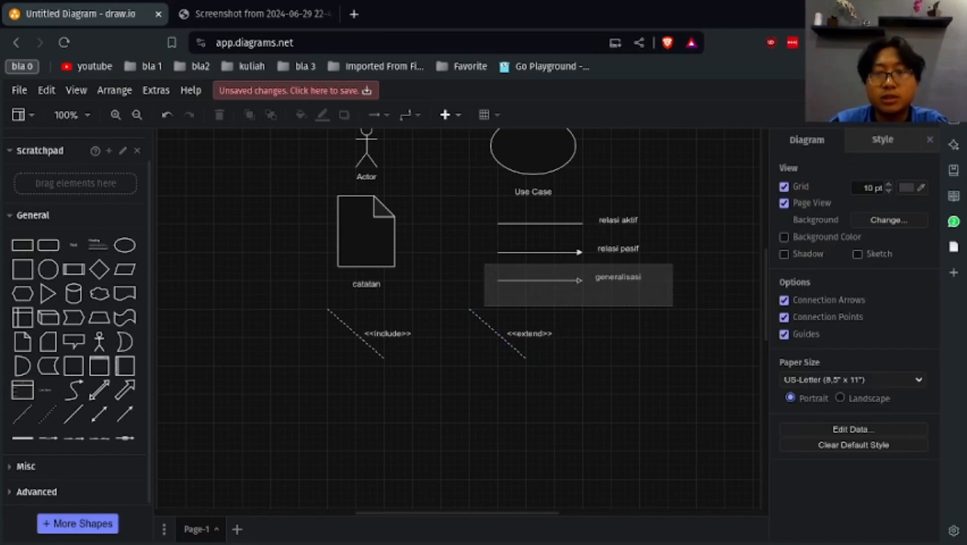
pyautogui.press('Escape')
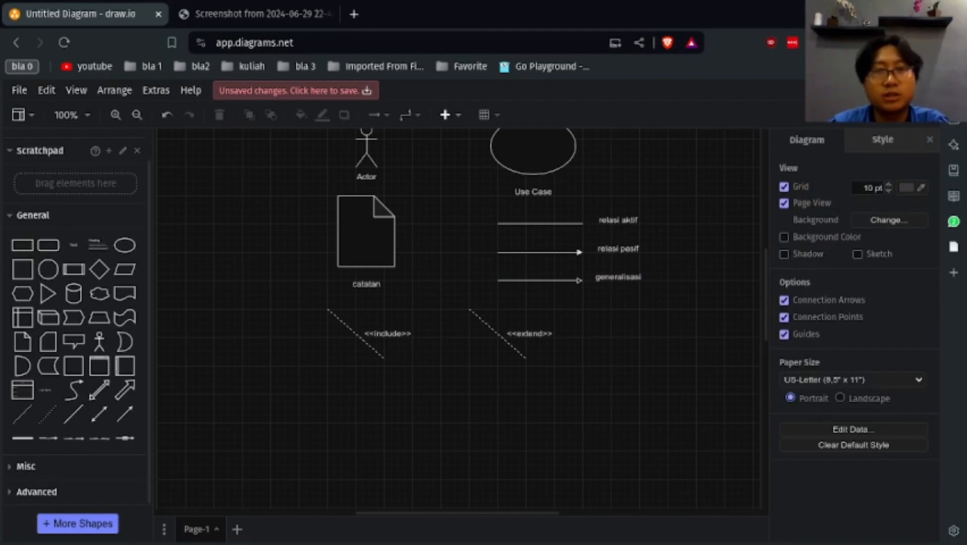
# Consult the ATM class diagram in the reference screenshot and return to the drawing.
pyautogui.scroll(3, 459, 318)
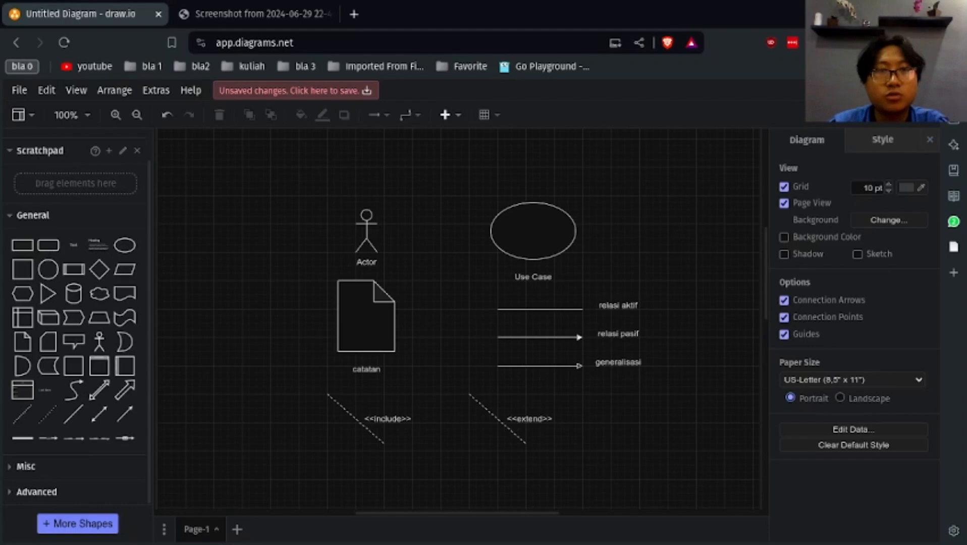
pyautogui.click(255, 15)
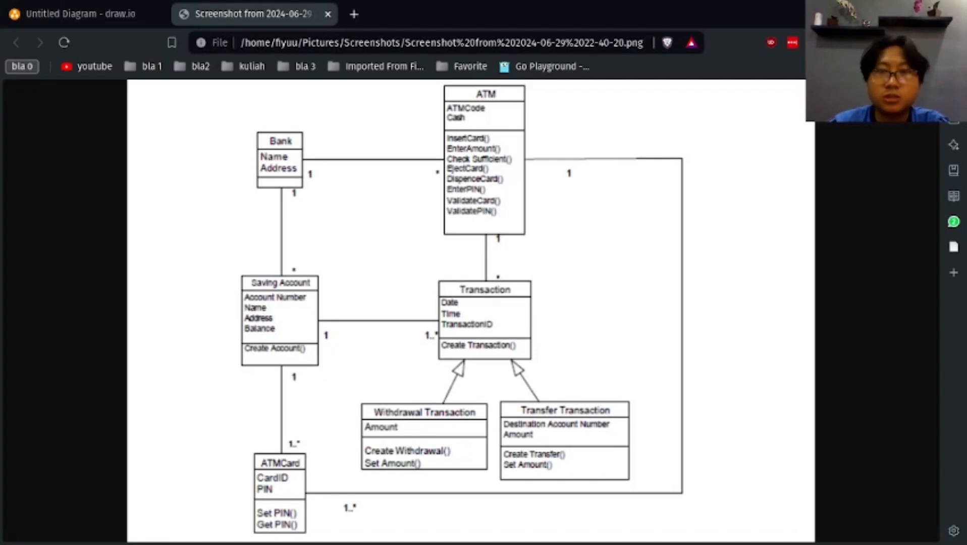
pyautogui.click(83, 14)
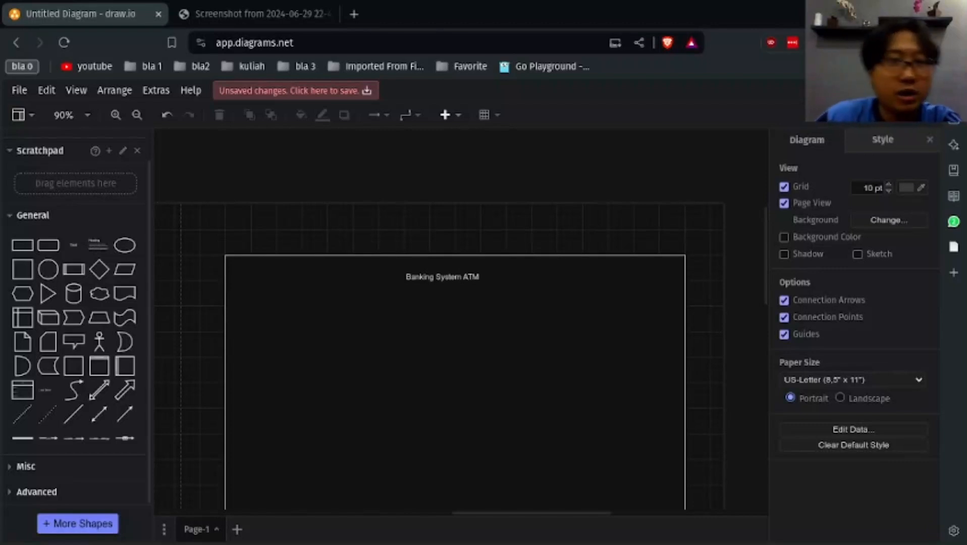
# Add an Actor figure near the upper-left corner inside the Banking System ATM frame.
pyautogui.scroll(-6, 455, 323)
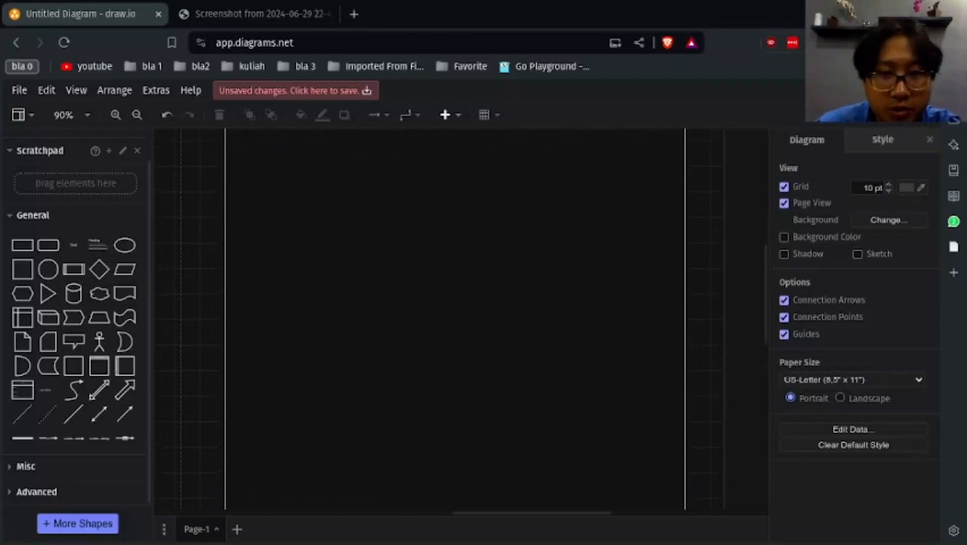
pyautogui.scroll(5, 455, 323)
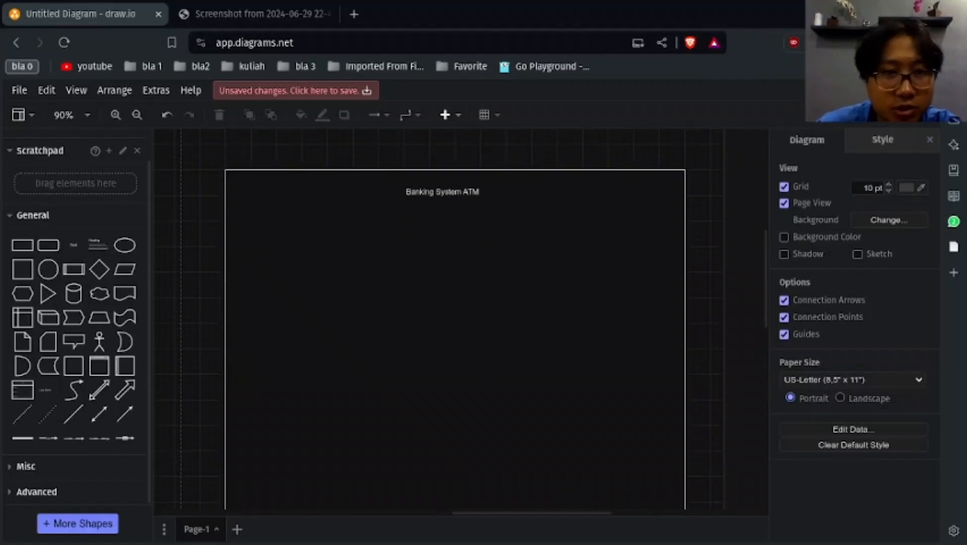
pyautogui.click(100, 342)
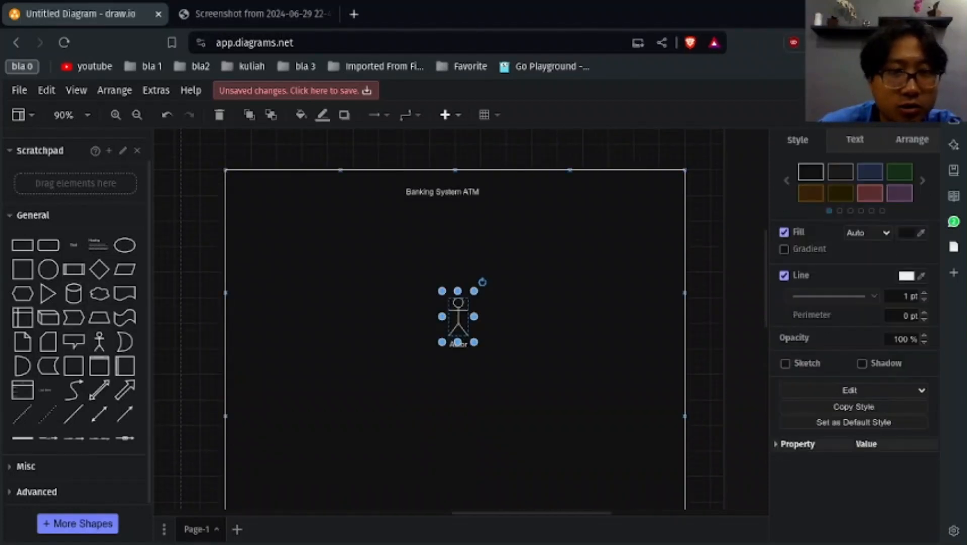
pyautogui.moveTo(458, 317); pyautogui.dragTo(273, 253)
pyautogui.click(323, 282)
pyautogui.doubleClick(273, 263)
pyautogui.click(323, 283)
pyautogui.click(323, 282)
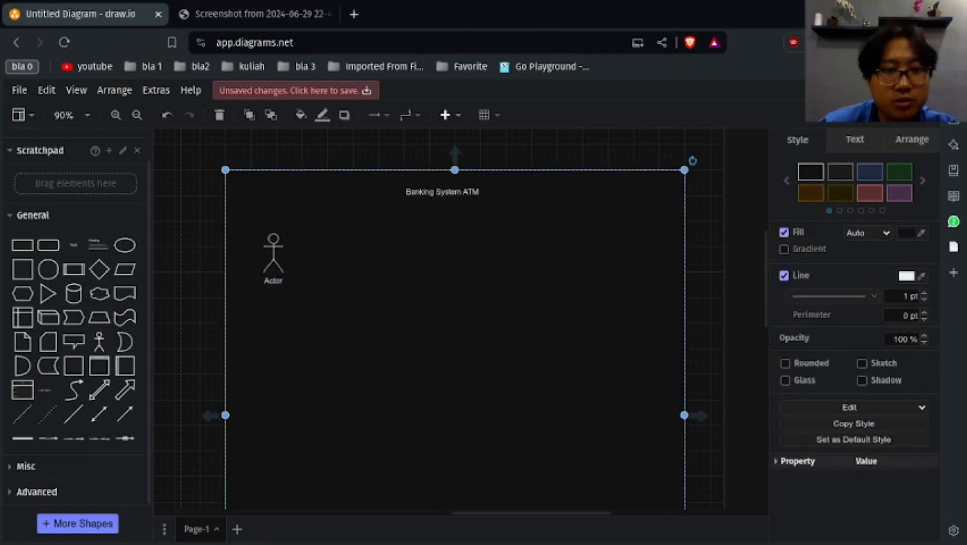
# Rename the new actor inside the Banking System ATM frame as Nasabah.
pyautogui.scroll(7, 281, 273)
pyautogui.doubleClick(257, 296)
pyautogui.write('N')
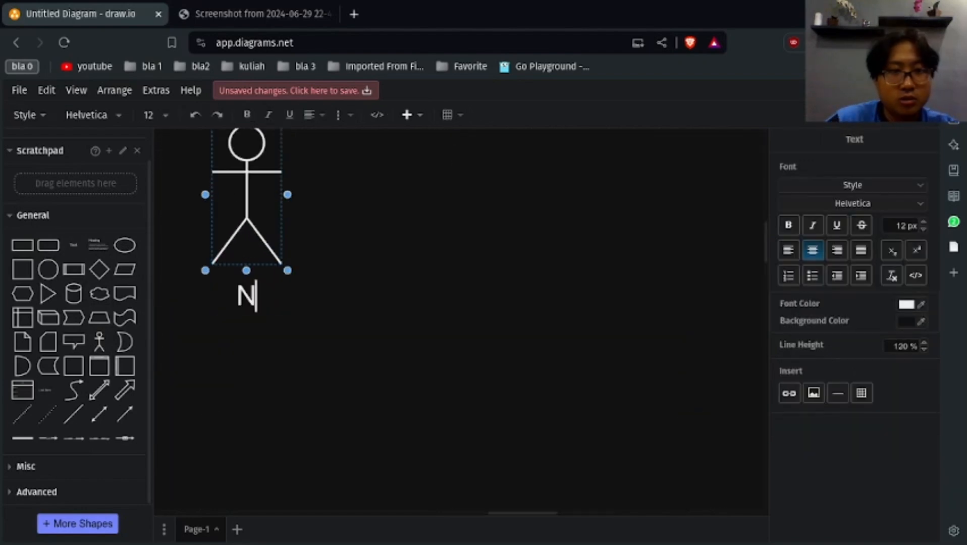
pyautogui.write('asabah')
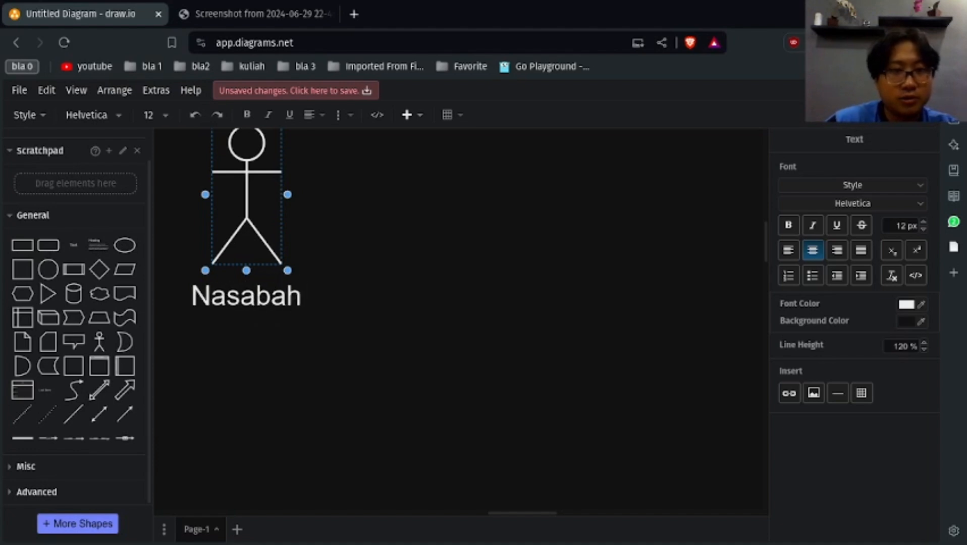
pyautogui.click(398, 156)
pyautogui.scroll(-4, 398, 157)
pyautogui.scroll(4, 398, 157)
pyautogui.scroll(-3, 398, 156)
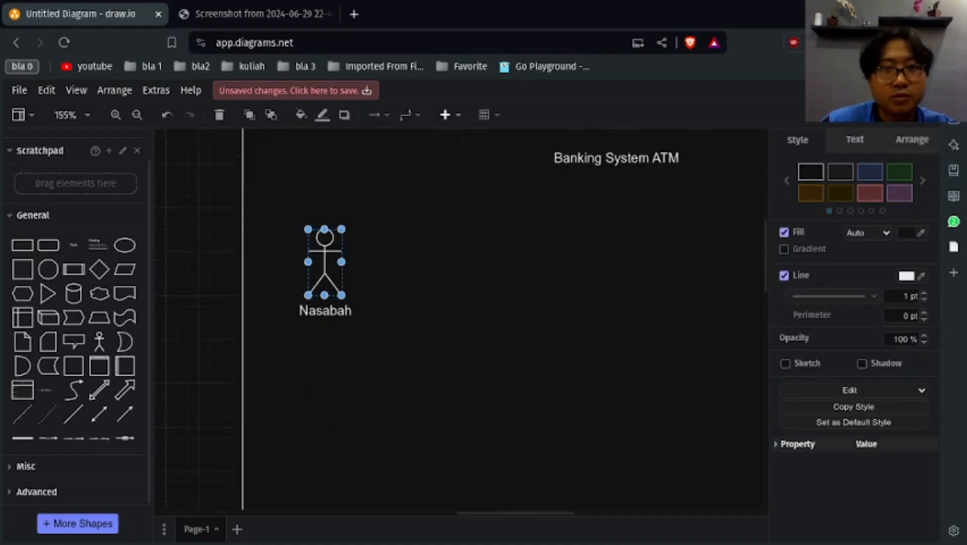
# Check the written list of actors, use cases and relations for the ATM system, and return to the Nasabah actor.
pyautogui.hscroll(5, 460, 321)
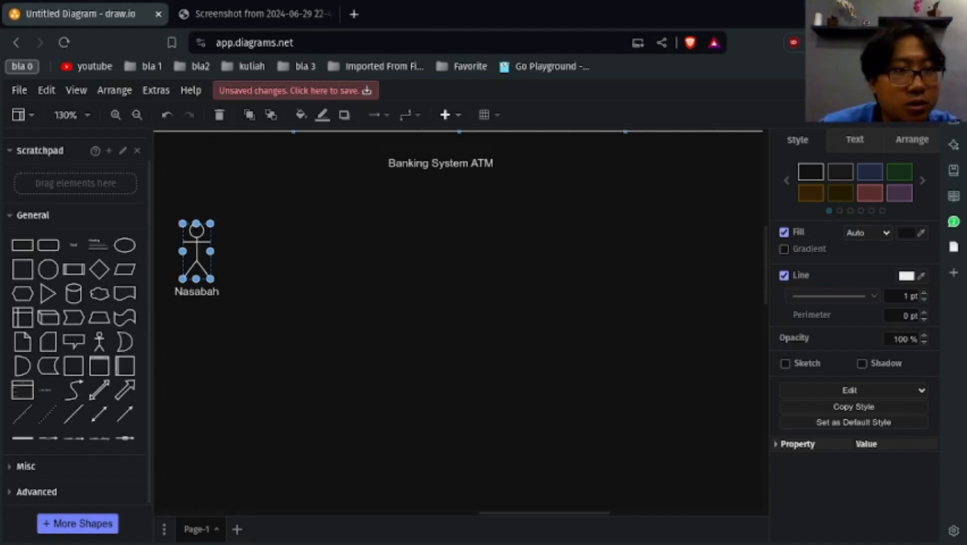
pyautogui.scroll(-10, 458, 322)
pyautogui.hscroll(-8, 458, 322)
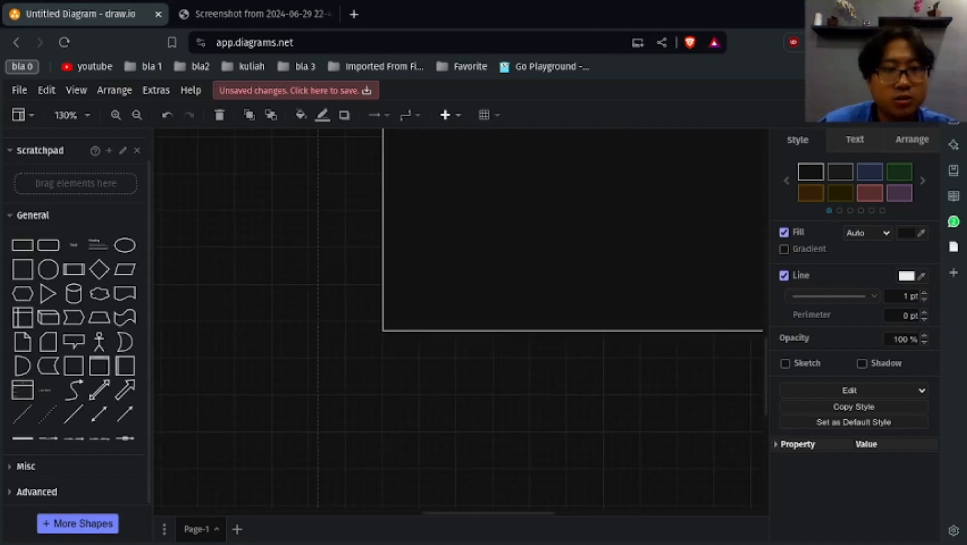
pyautogui.hscroll(-8, 459, 322)
pyautogui.scroll(-3, 459, 322)
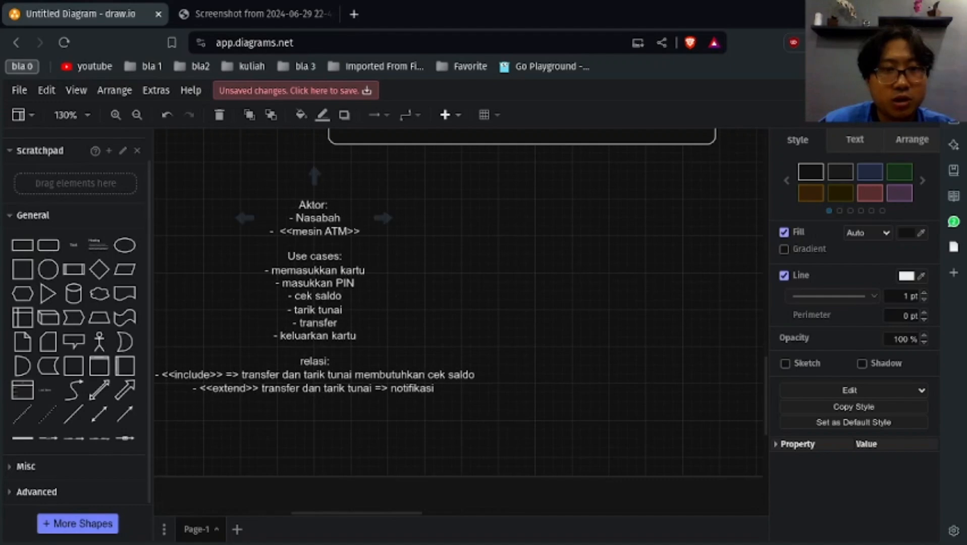
pyautogui.scroll(-10, 459, 322)
pyautogui.hscroll(10, 458, 322)
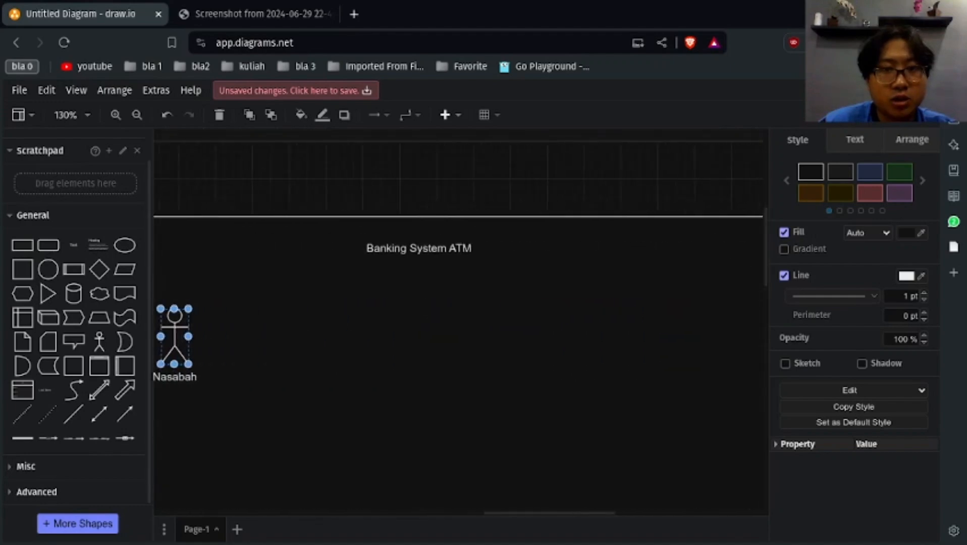
pyautogui.hscroll(-3, 459, 322)
pyautogui.scroll(-3, 458, 323)
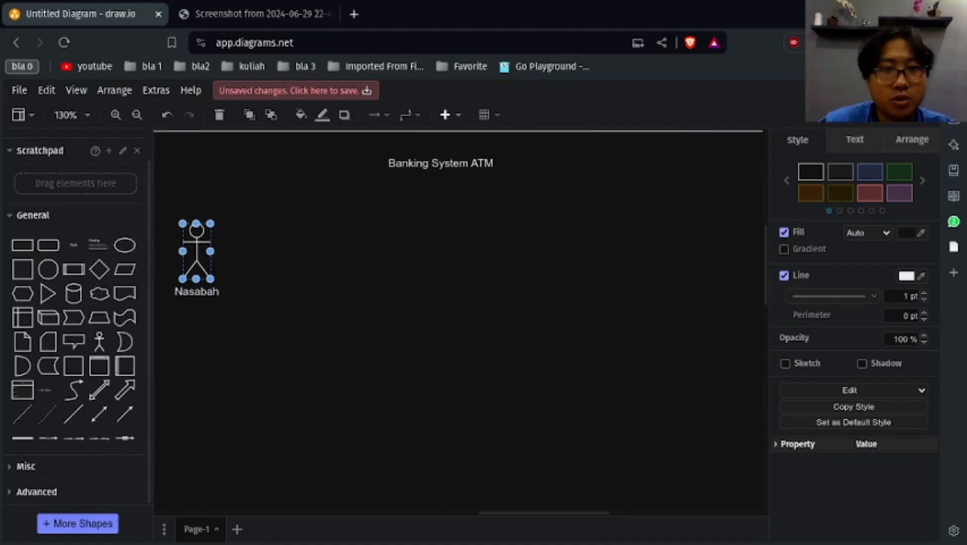
# Add a use case ellipse beside the Nasabah actor and label it Memasukkan Kartu.
pyautogui.moveTo(125, 246); pyautogui.dragTo(404, 251)
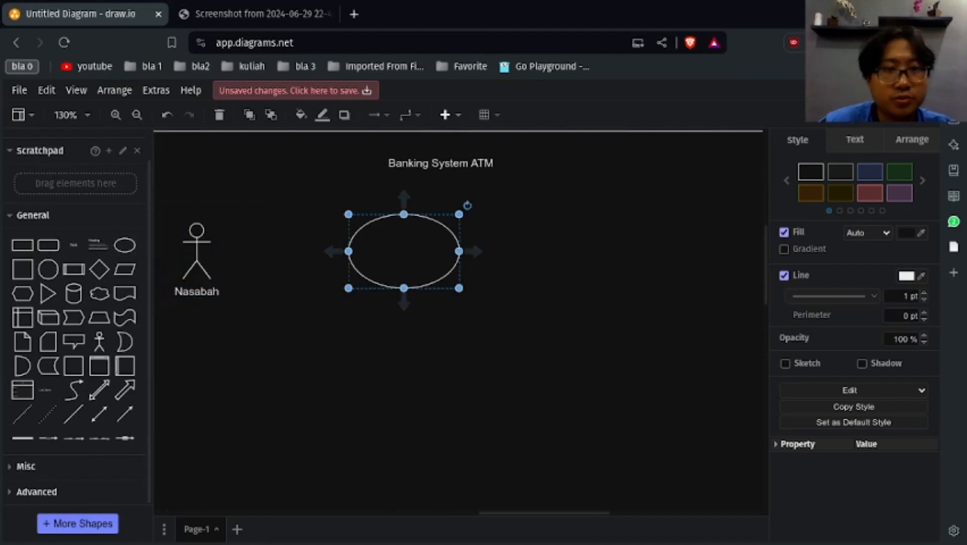
pyautogui.doubleClick(405, 252)
pyautogui.write('Me')
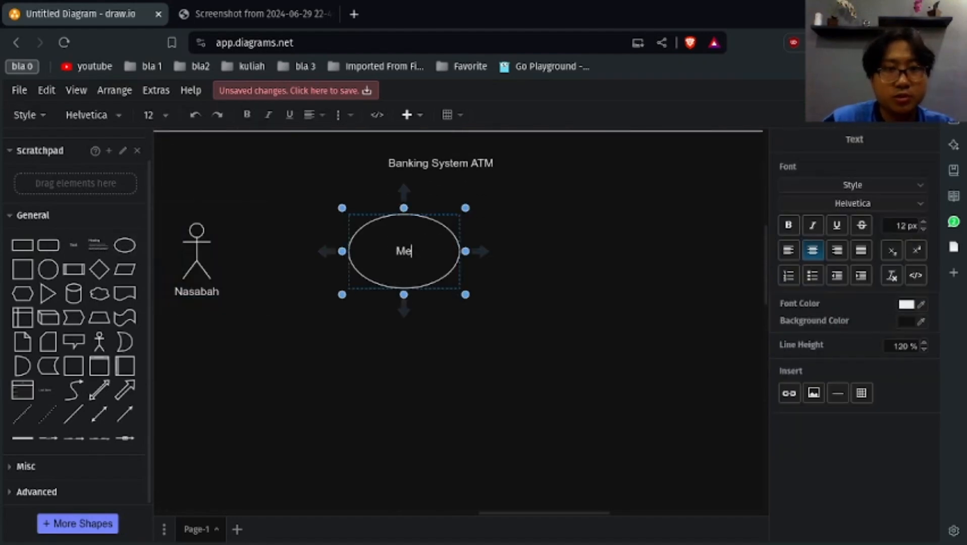
pyautogui.write('masukkan ')
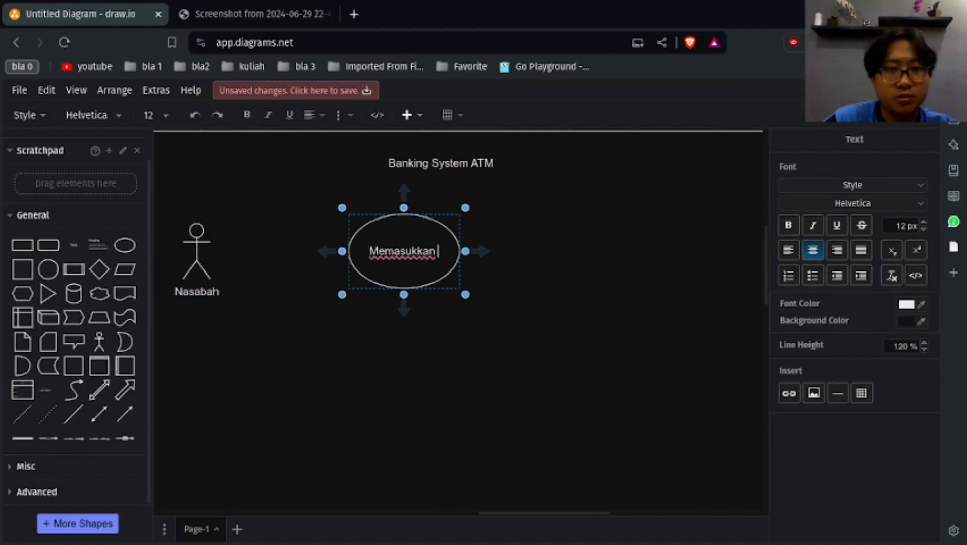
pyautogui.write('Kartu')
pyautogui.press('Escape')
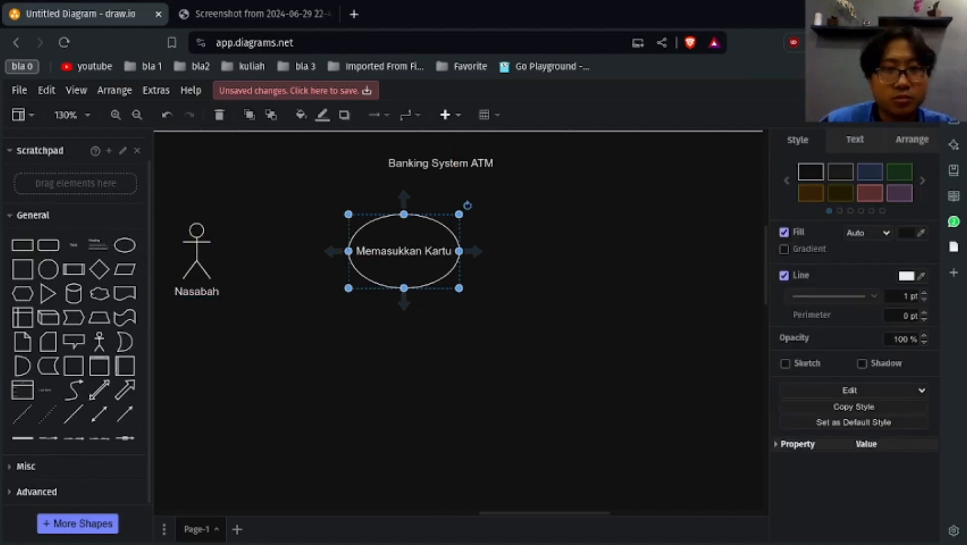
# Connect Nasabah to the Memasukkan Kartu ellipse with an arrow, and align the ellipse so that the arrow is straight.
pyautogui.moveTo(405, 251); pyautogui.dragTo(432, 242)
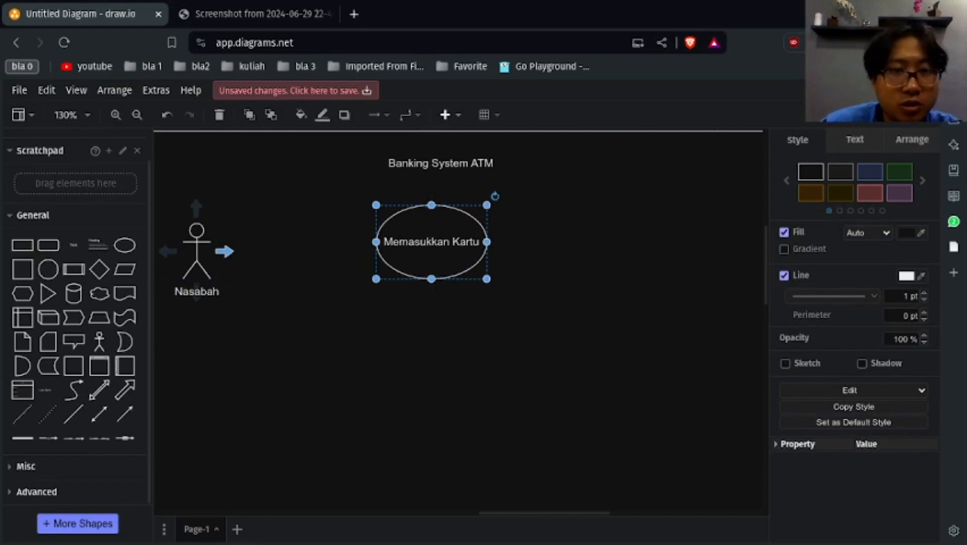
pyautogui.moveTo(225, 251); pyautogui.dragTo(376, 242)
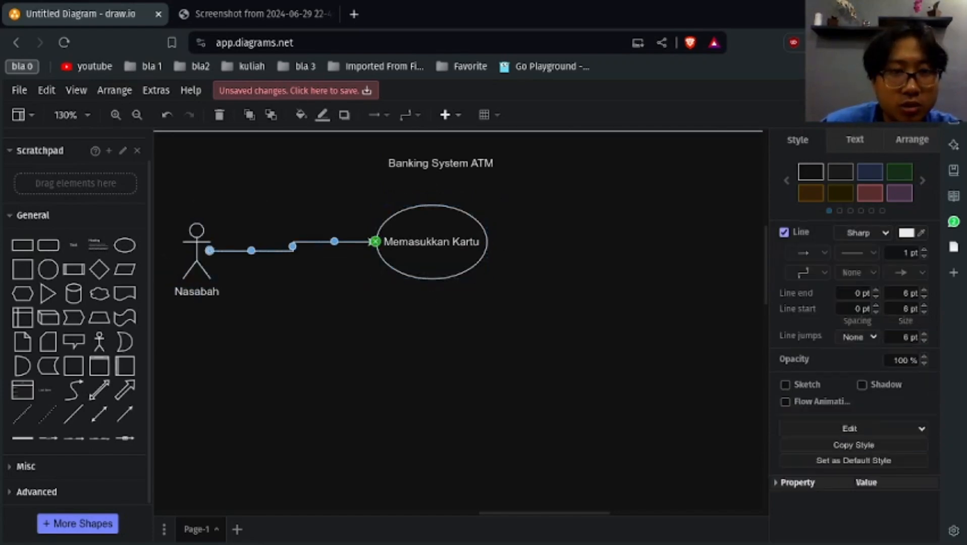
pyautogui.moveTo(431, 263); pyautogui.dragTo(432, 272)
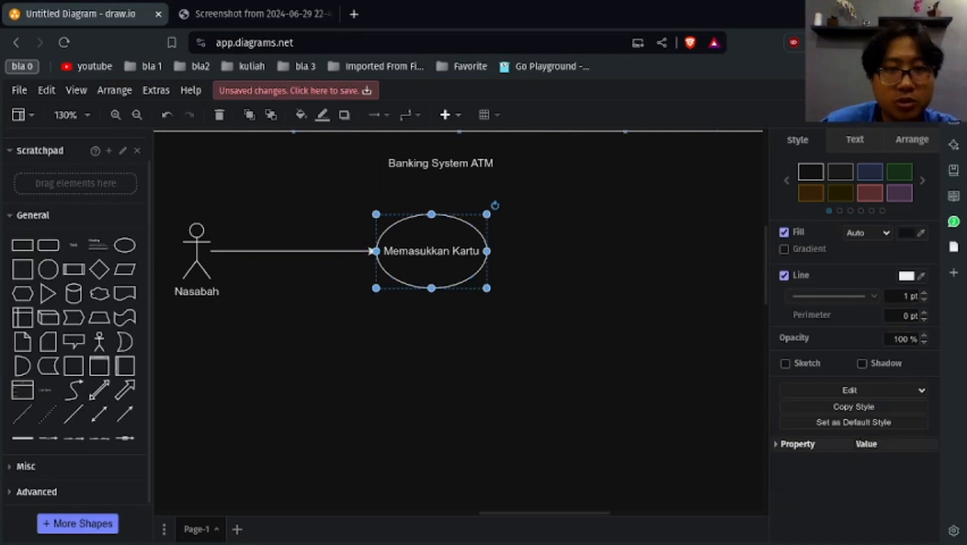
pyautogui.click(441, 337)
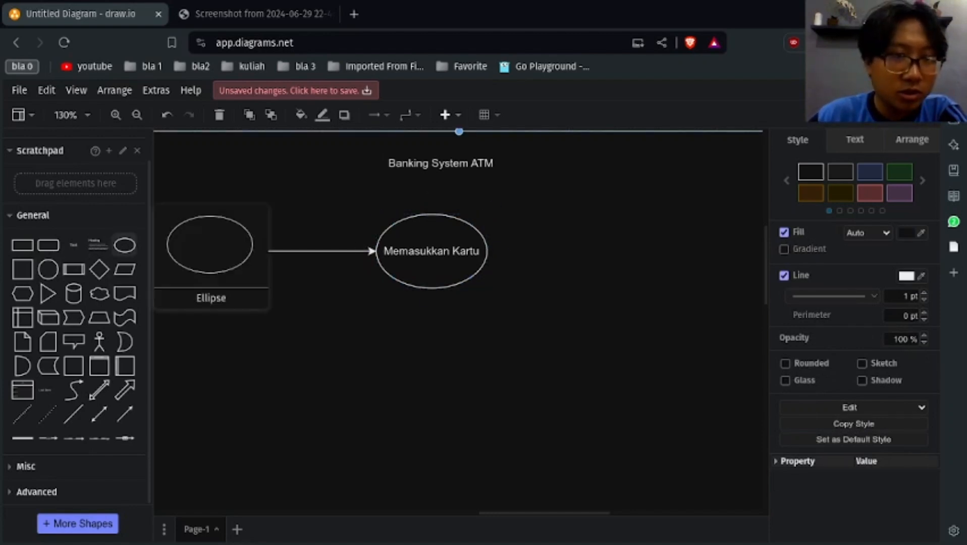
# Add a second use case ellipse directly below Memasukkan Kartu and label it Masukkan PIN.
pyautogui.moveTo(124, 245); pyautogui.dragTo(431, 344)
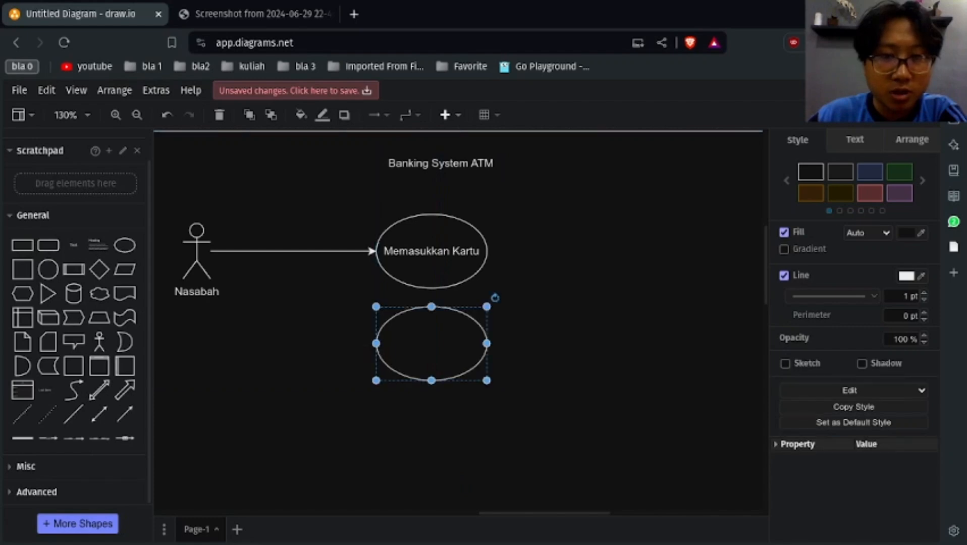
pyautogui.doubleClick(432, 343)
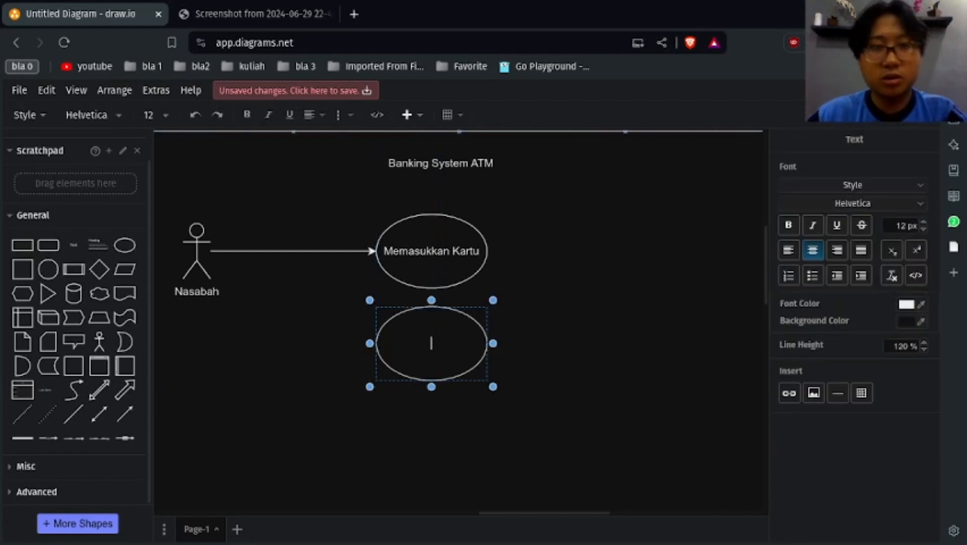
pyautogui.write('Masukka')
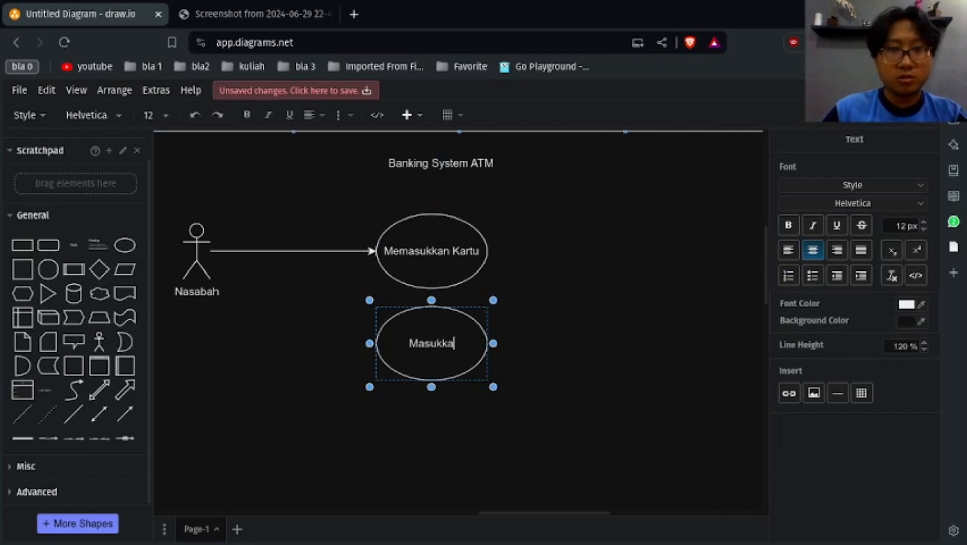
pyautogui.write('n PIN')
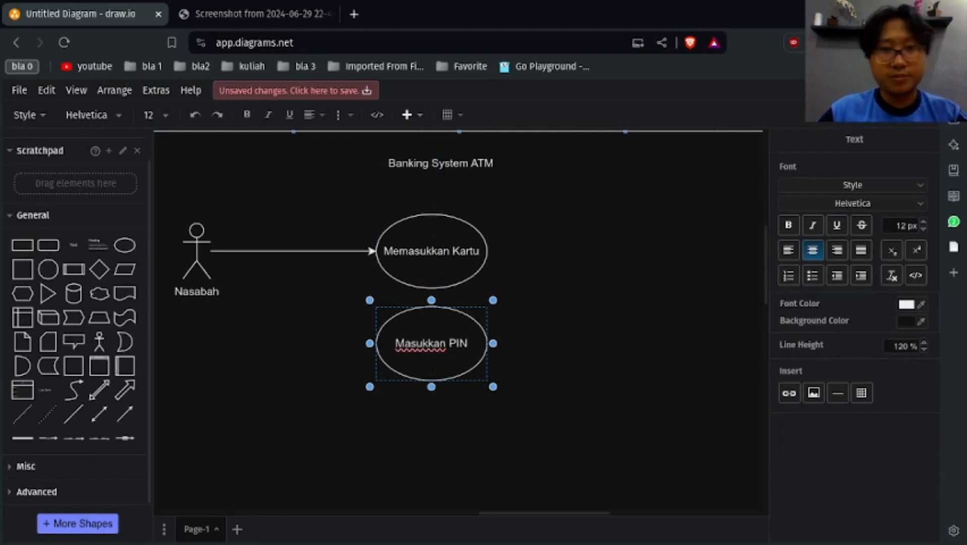
pyautogui.press('Escape')
# Connect the Nasabah actor to the left edge point of the Masukkan PIN ellipse with an angled arrow.
pyautogui.moveTo(197, 251); pyautogui.dragTo(404, 334)
pyautogui.hotkey('ctrl', 'z')
pyautogui.moveTo(320, 251); pyautogui.dragTo(322, 343)
pyautogui.moveTo(197, 311); pyautogui.dragTo(238, 286)
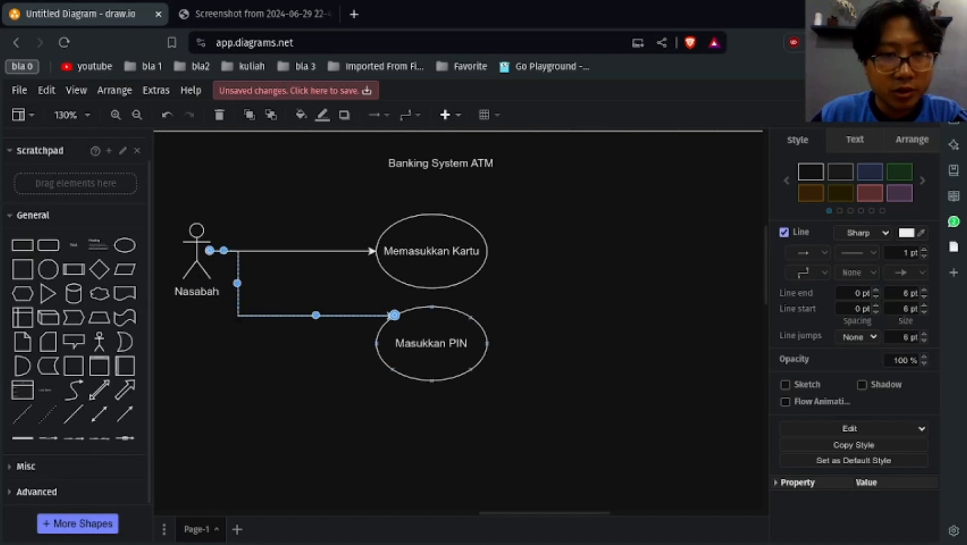
pyautogui.moveTo(196, 207); pyautogui.dragTo(196, 192)
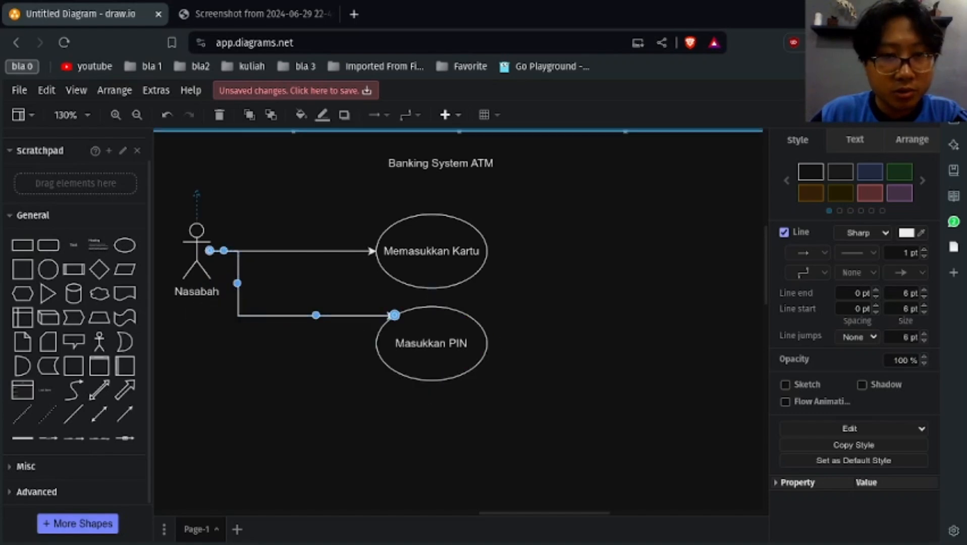
pyautogui.moveTo(395, 316); pyautogui.dragTo(375, 343)
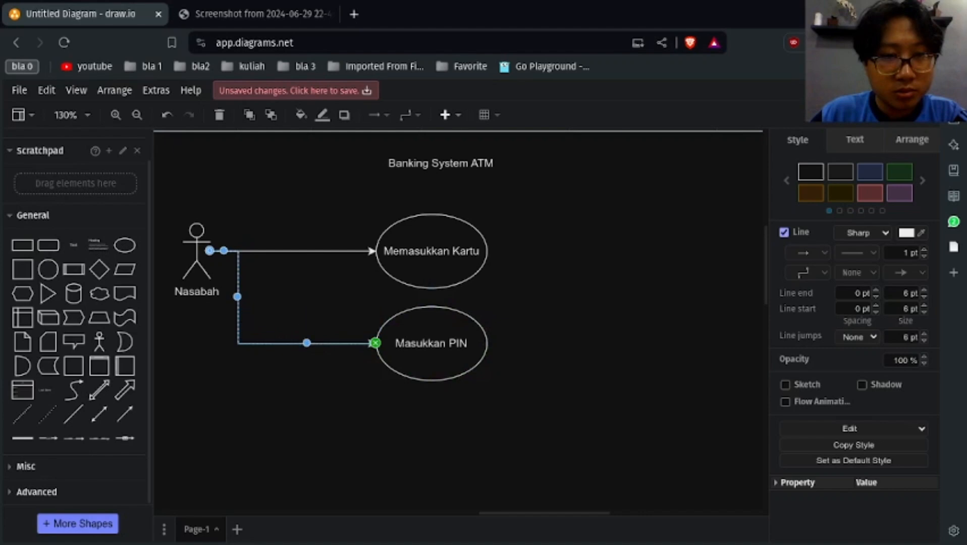
pyautogui.click(349, 392)
pyautogui.click(432, 354)
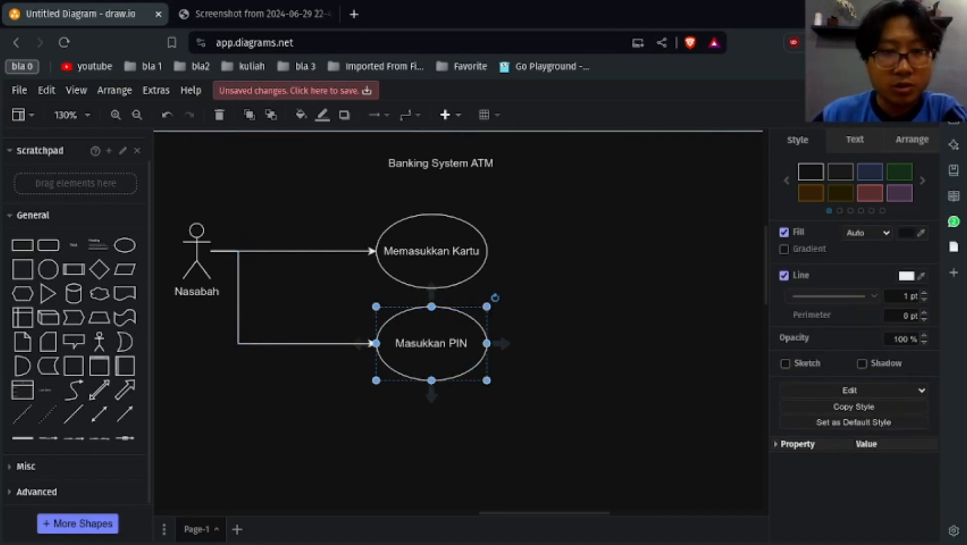
pyautogui.click(530, 394)
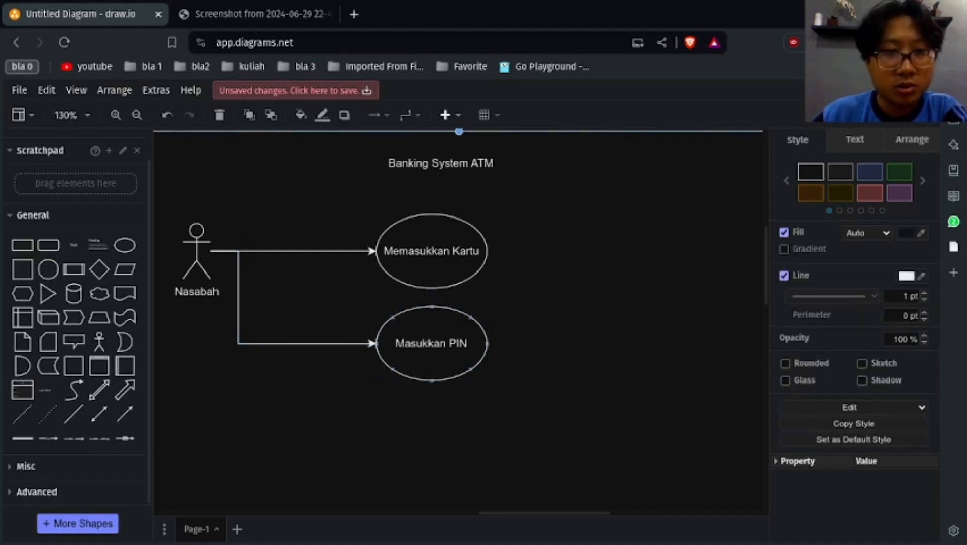
pyautogui.click(333, 344)
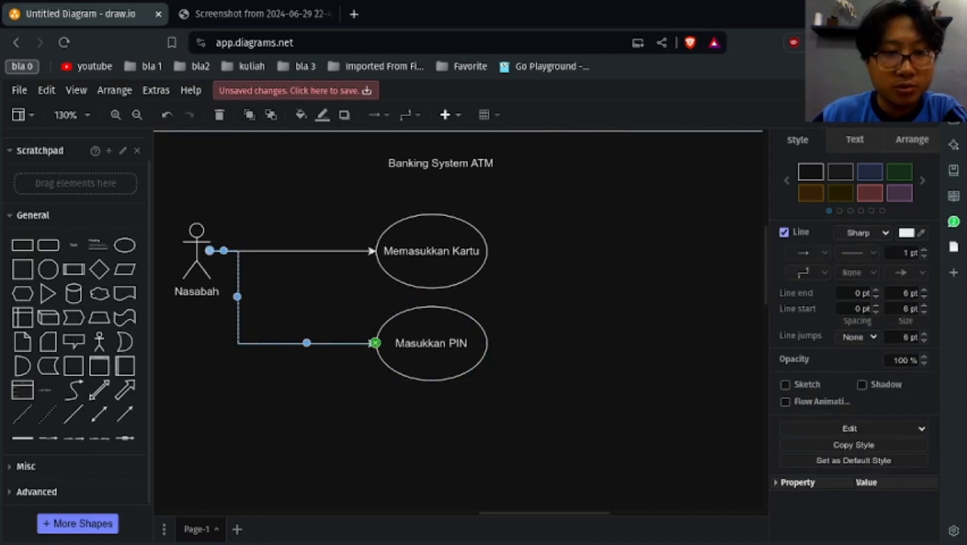
pyautogui.click(432, 348)
pyautogui.click(323, 251)
pyautogui.click(432, 258)
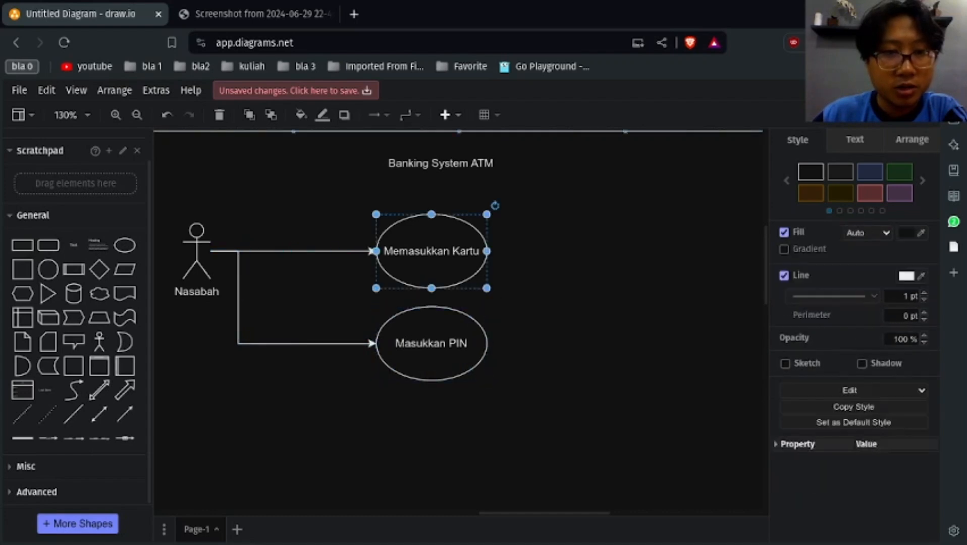
pyautogui.click(323, 251)
pyautogui.click(432, 258)
pyautogui.click(323, 251)
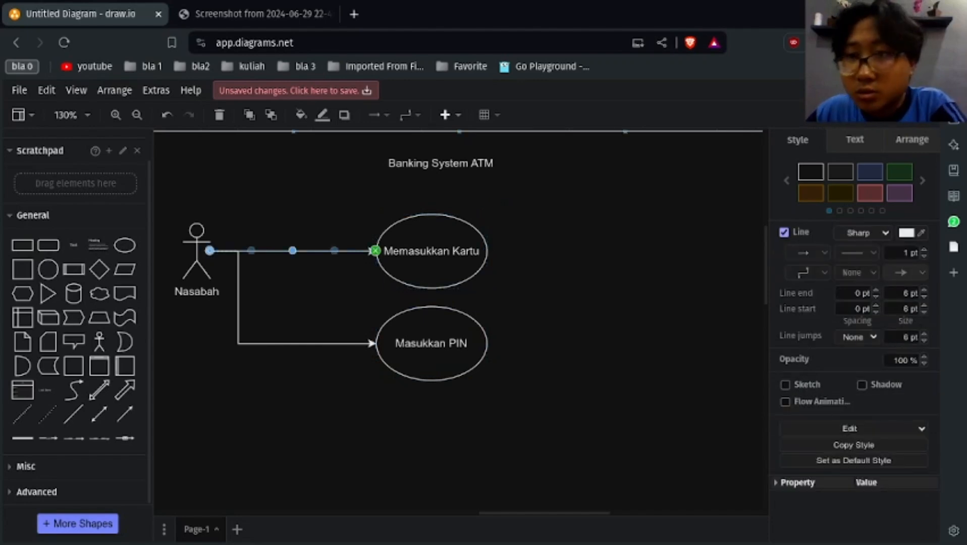
# Remove the arrowheads from the connectors running from Nasabah to Memasukkan Kartu and Masukkan PIN.
pyautogui.click(906, 273)
pyautogui.click(901, 89)
pyautogui.click(303, 344)
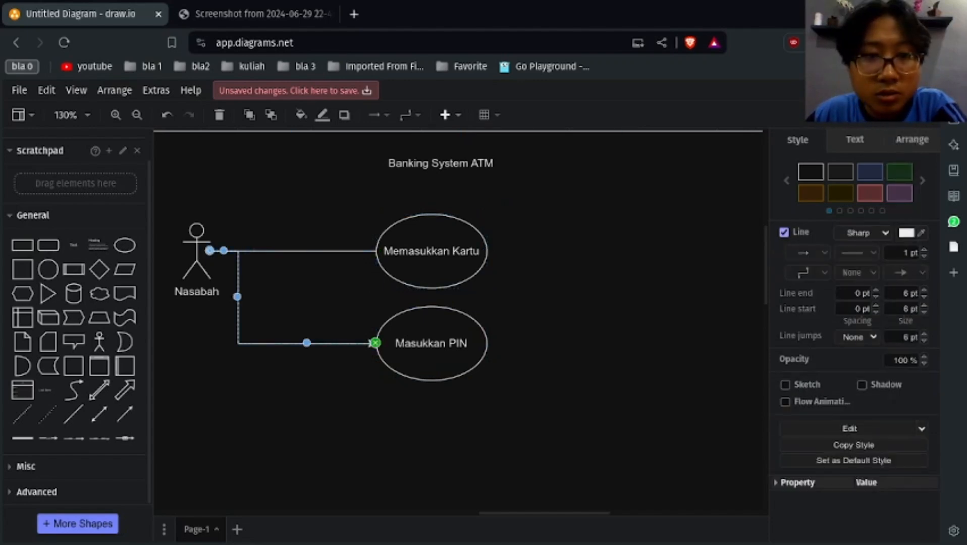
pyautogui.click(906, 272)
pyautogui.click(901, 89)
pyautogui.click(550, 303)
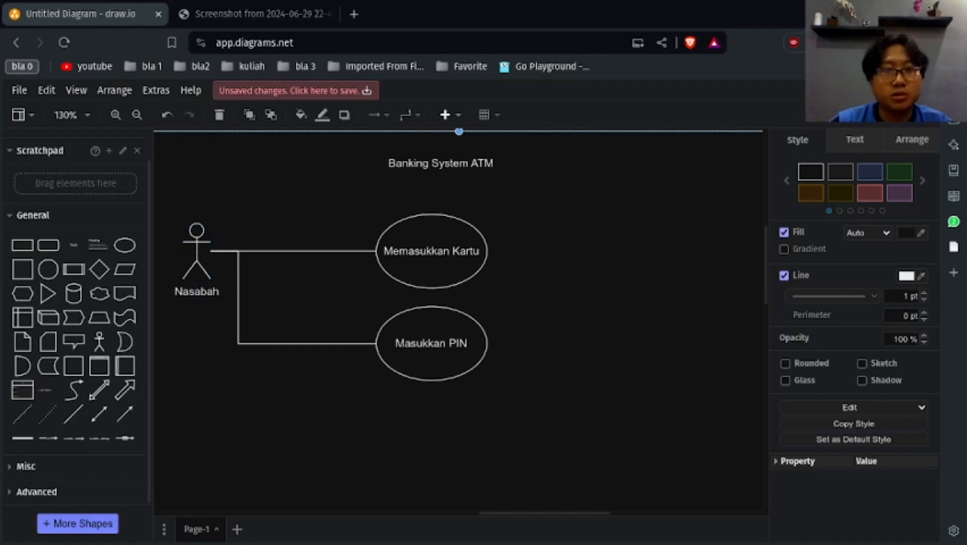
# Place a copy of the Masukkan PIN ellipse directly below it and label the copy Cek Saldo.
pyautogui.click(432, 348)
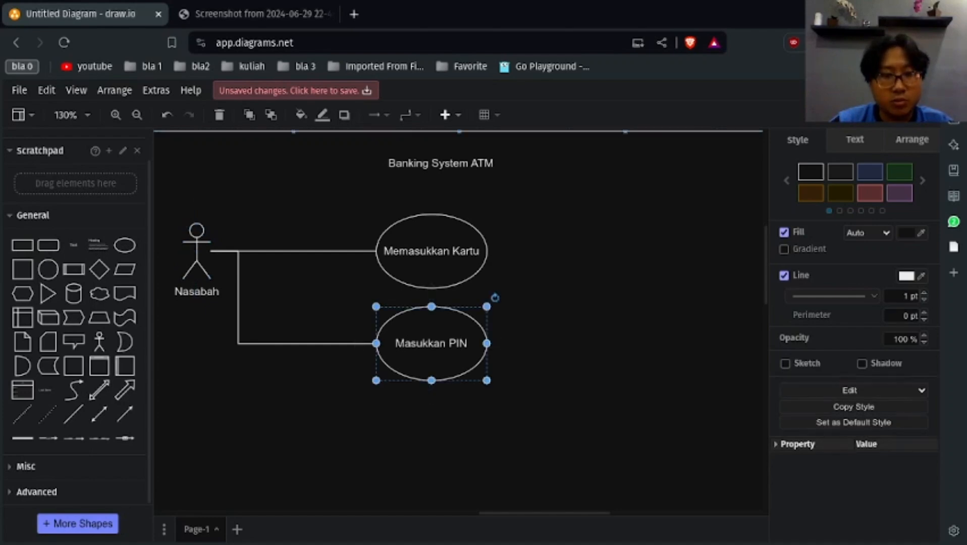
pyautogui.hotkey('ctrl', 'v')
pyautogui.scroll(-3, 438, 344)
pyautogui.scroll(2, 439, 323)
pyautogui.moveTo(441, 309); pyautogui.dragTo(432, 383)
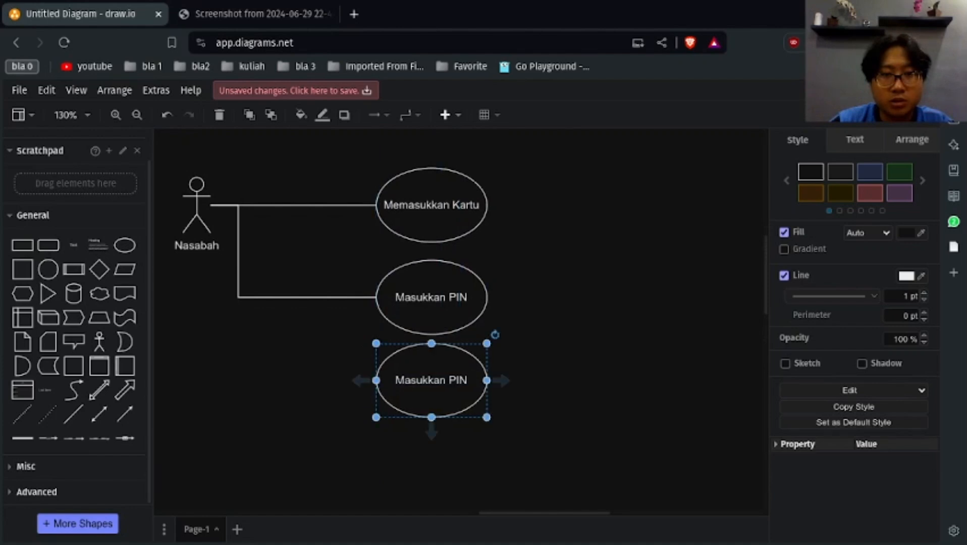
pyautogui.doubleClick(432, 381)
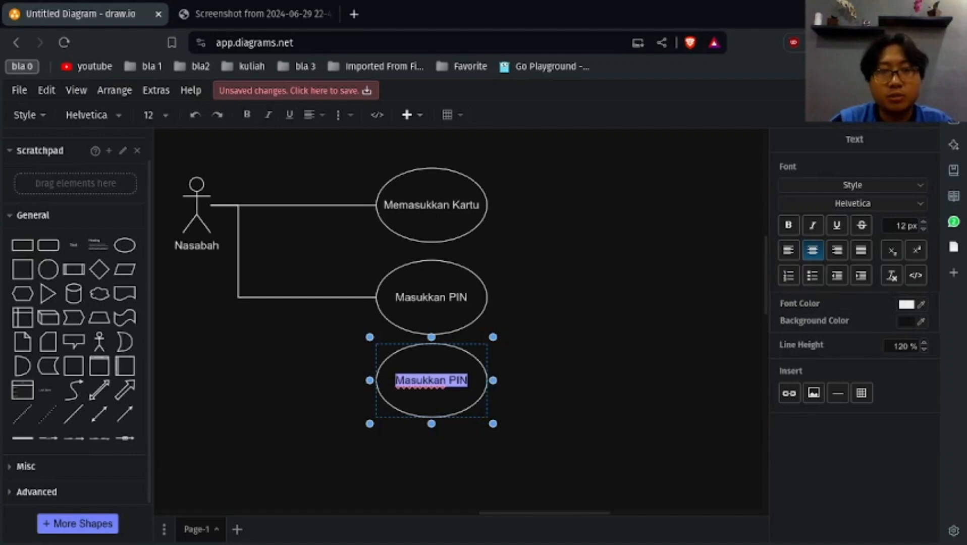
pyautogui.write('c')
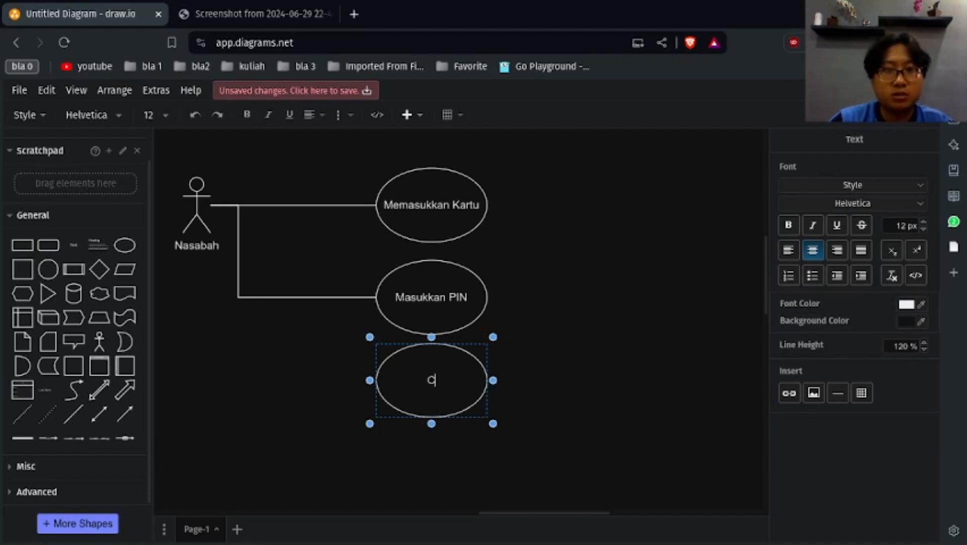
pyautogui.write('ek Saldo')
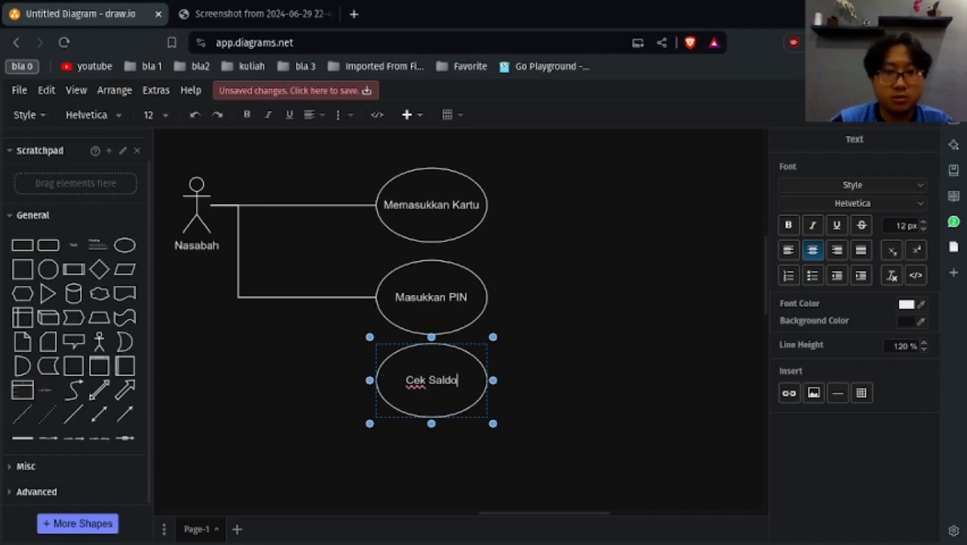
pyautogui.click(313, 348)
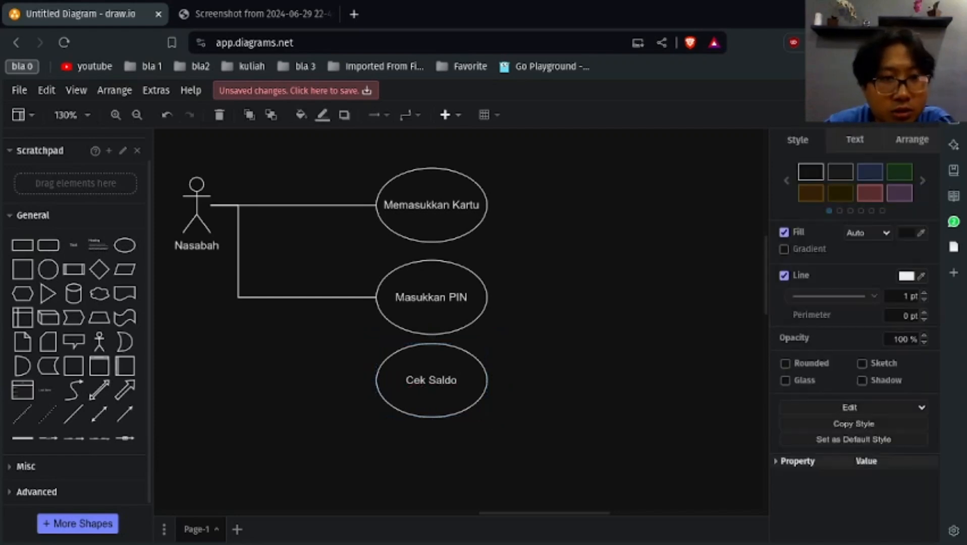
# Replace the existing connectors with a plain straight line from Nasabah to the left edge of Memasukkan Kartu.
pyautogui.click(197, 206)
pyautogui.moveTo(223, 205); pyautogui.dragTo(377, 381)
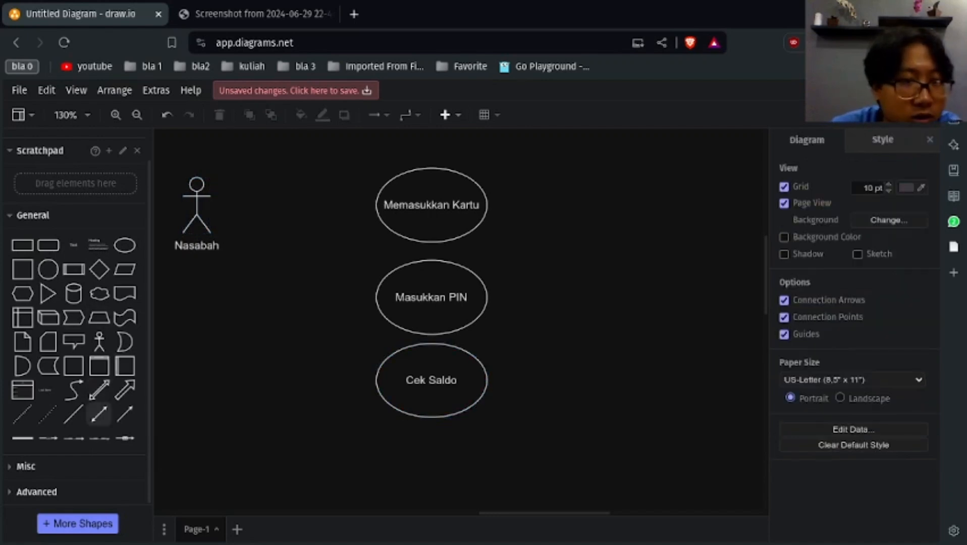
pyautogui.moveTo(73, 414)
pyautogui.mouseDown()
pyautogui.moveTo(248, 206)
pyautogui.moveTo(219, 150)
pyautogui.moveTo(375, 204)
pyautogui.mouseUp()
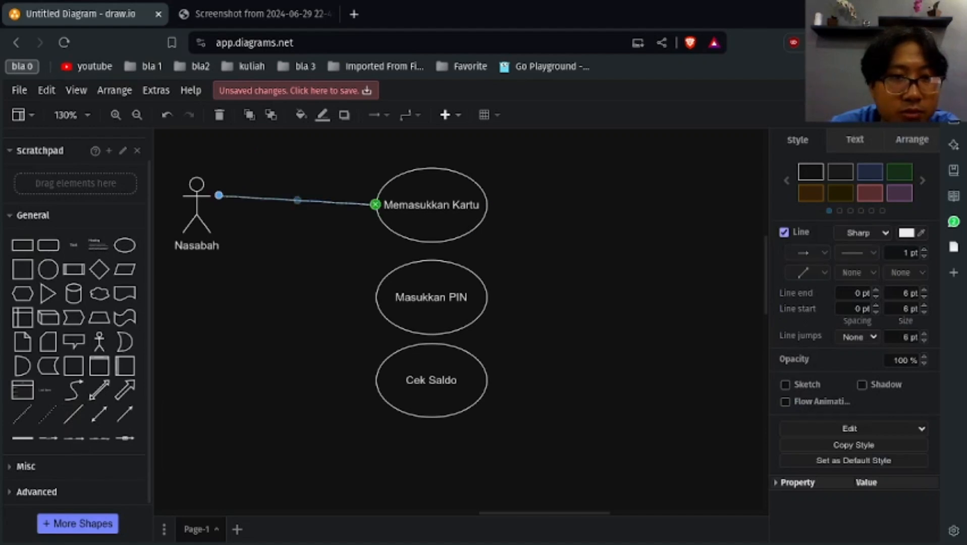
pyautogui.click(303, 257)
# Connect Nasabah to the left edges of Masukkan PIN and Cek Saldo with plain straight lines from the same starting point.
pyautogui.moveTo(74, 414); pyautogui.dragTo(219, 195)
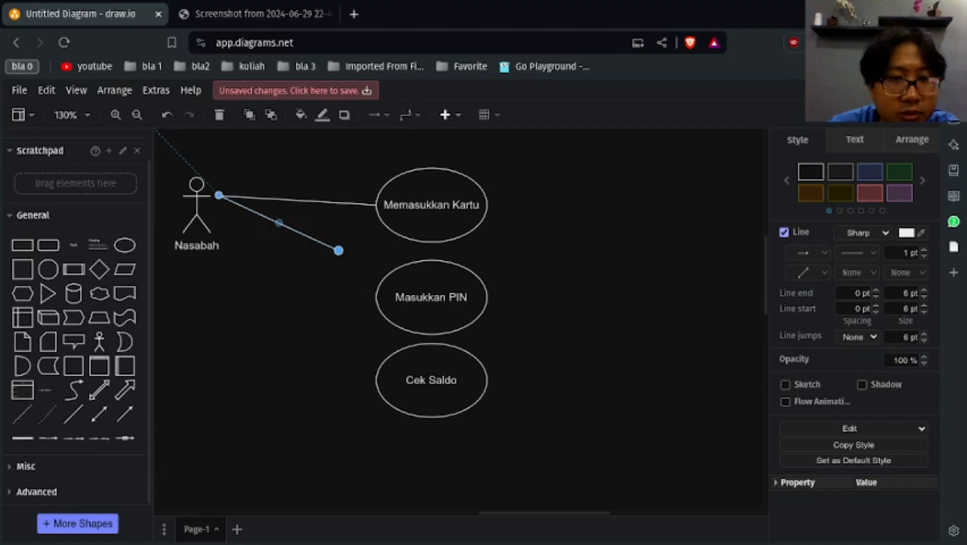
pyautogui.moveTo(338, 251); pyautogui.dragTo(376, 297)
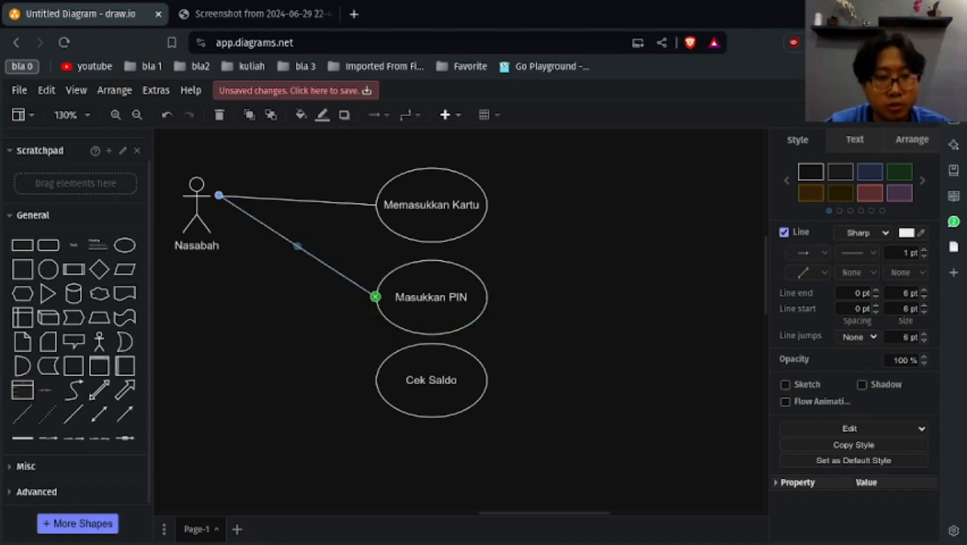
pyautogui.hotkey('ctrl', 'd')
pyautogui.moveTo(228, 204); pyautogui.dragTo(219, 195)
pyautogui.moveTo(385, 306); pyautogui.dragTo(376, 381)
pyautogui.click(525, 349)
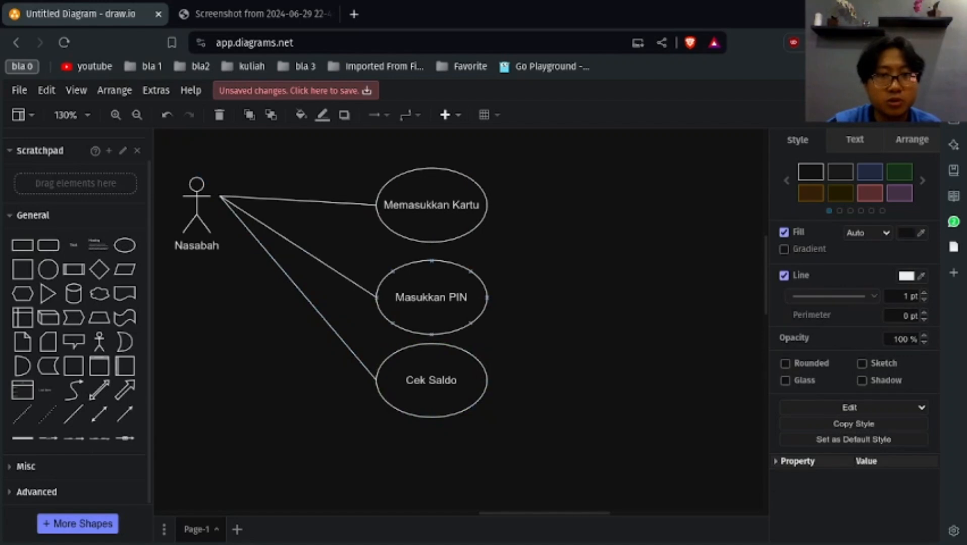
# Move the Masukkan PIN and Cek Saldo ellipses slightly up so the three use cases are evenly spaced.
pyautogui.click(431, 297)
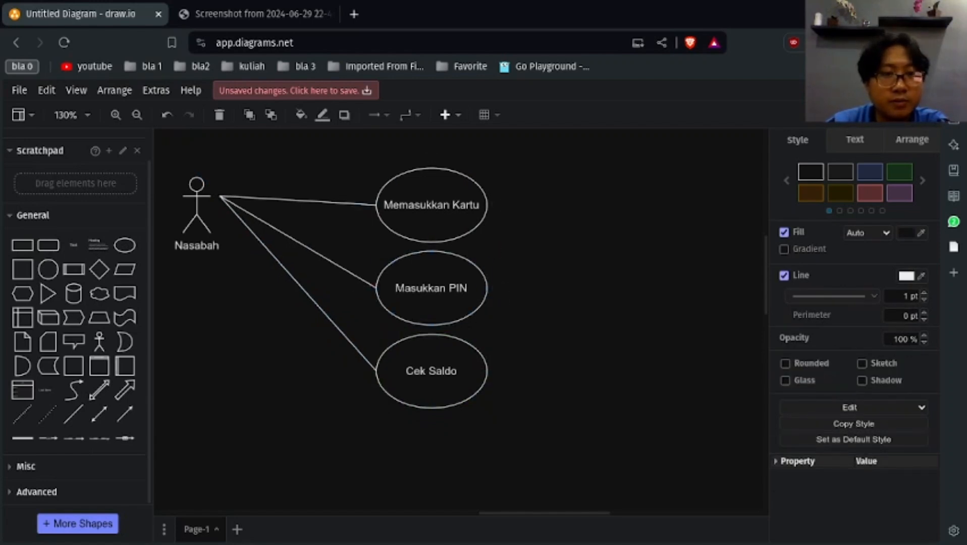
pyautogui.scroll(-1, 444, 298)
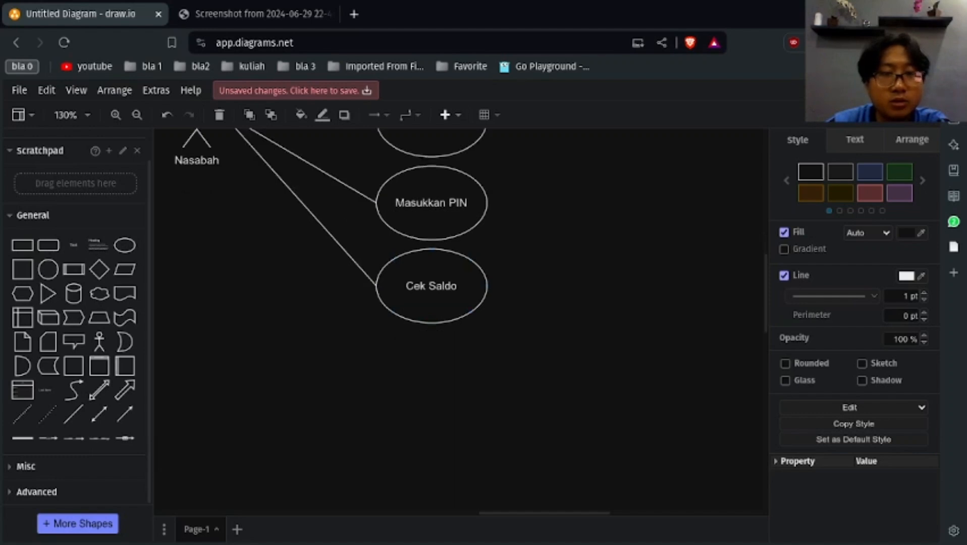
pyautogui.scroll(1, 445, 298)
pyautogui.scroll(-1, 445, 298)
pyautogui.scroll(1, 444, 298)
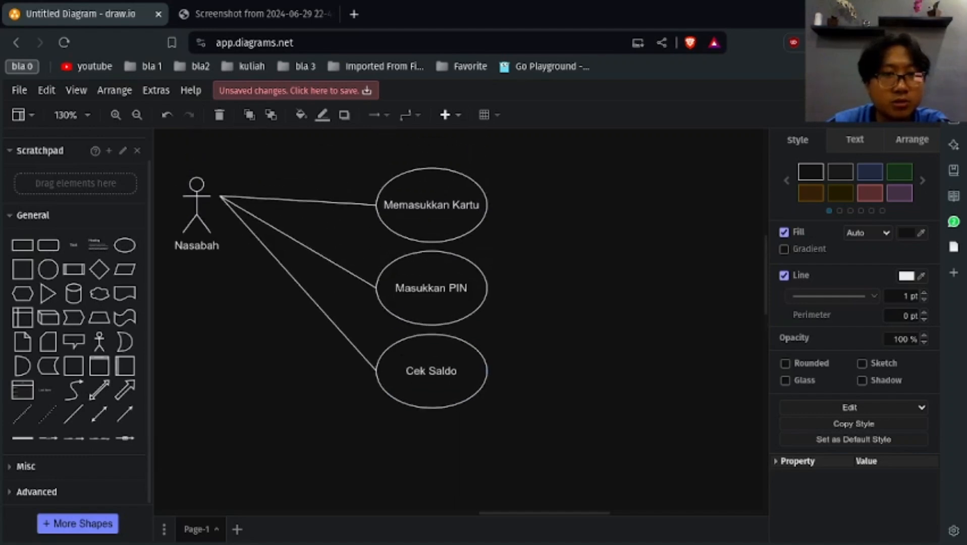
pyautogui.scroll(-1, 445, 298)
pyautogui.scroll(1, 444, 298)
# Copy the Cek Saldo ellipse twice and stack both copies in line below the original with equal spacing.
pyautogui.scroll(-1, 444, 298)
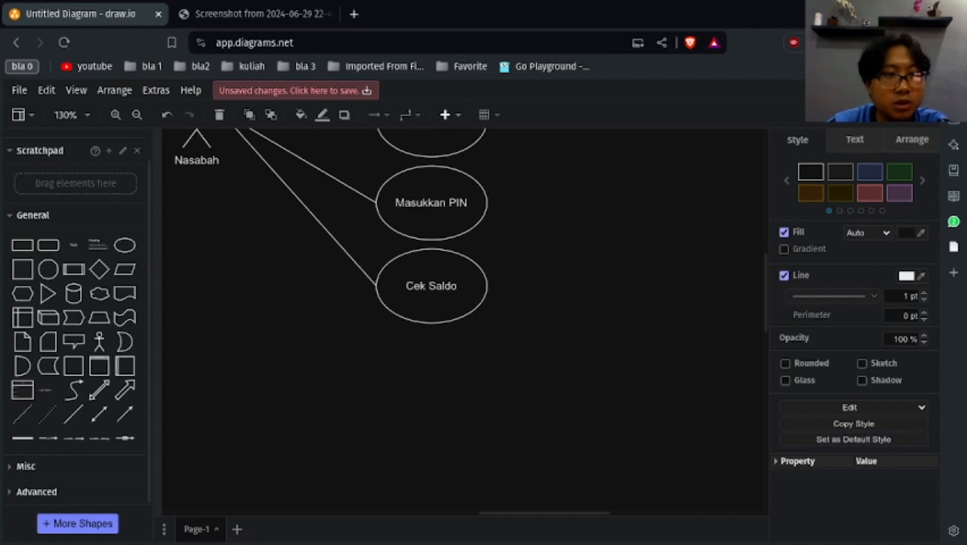
pyautogui.click(434, 291)
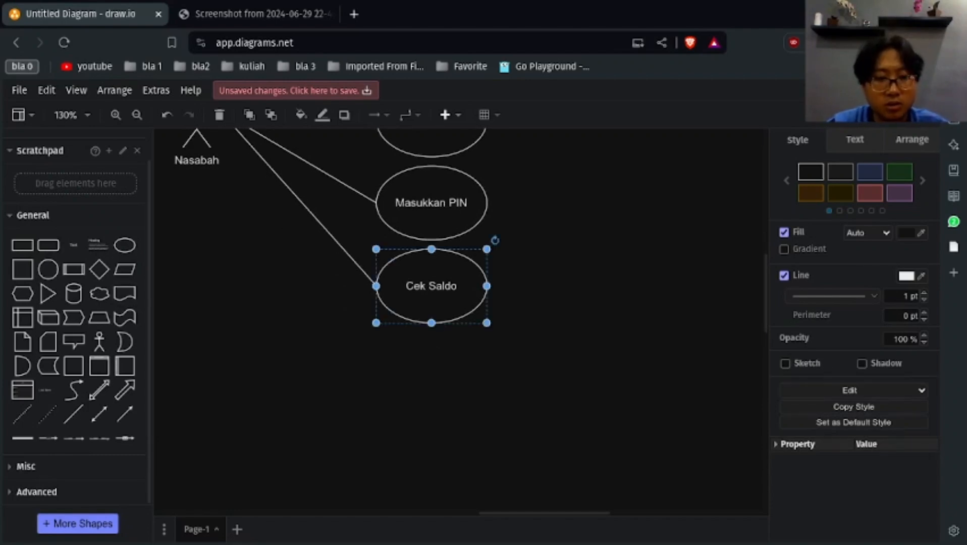
pyautogui.hotkey('ctrl', 'c')
pyautogui.hotkey('ctrl', 'v')
pyautogui.moveTo(437, 297); pyautogui.dragTo(429, 371)
pyautogui.hotkey('ctrl', 'v')
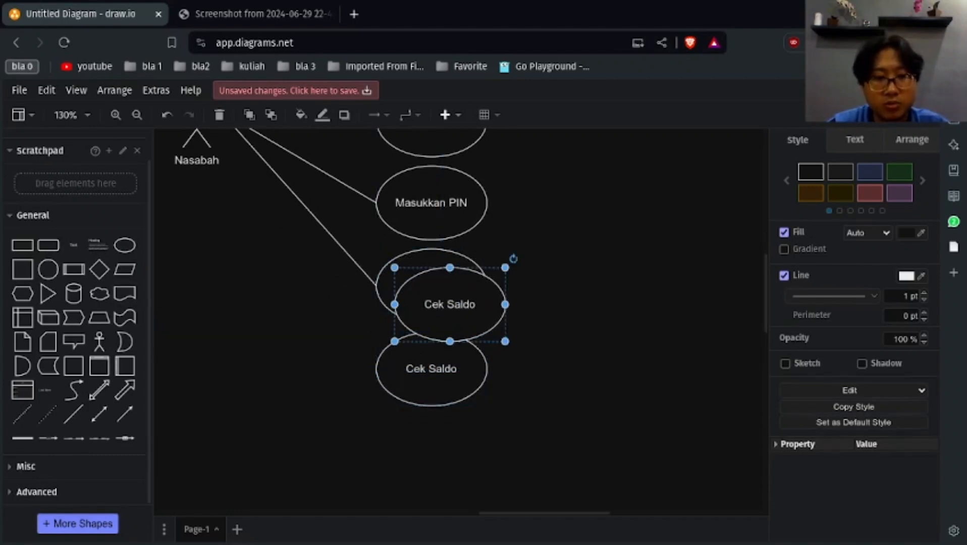
pyautogui.moveTo(450, 304); pyautogui.dragTo(432, 452)
# Relabel the two copied ellipses, the upper one as Tarik Tunai and the lower one as Transfer.
pyautogui.doubleClick(439, 370)
pyautogui.doubleClick(438, 369)
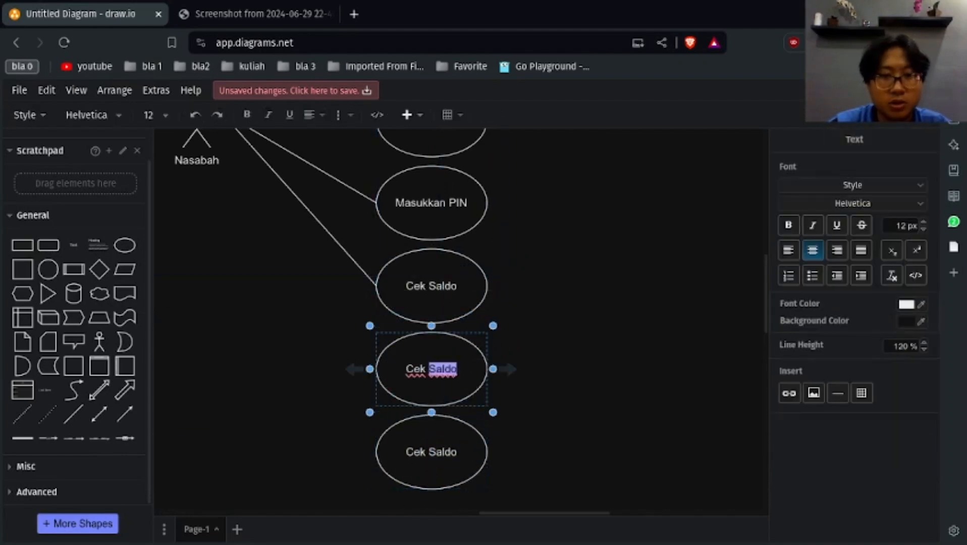
pyautogui.hotkey('ctrl', 'a')
pyautogui.write('t')
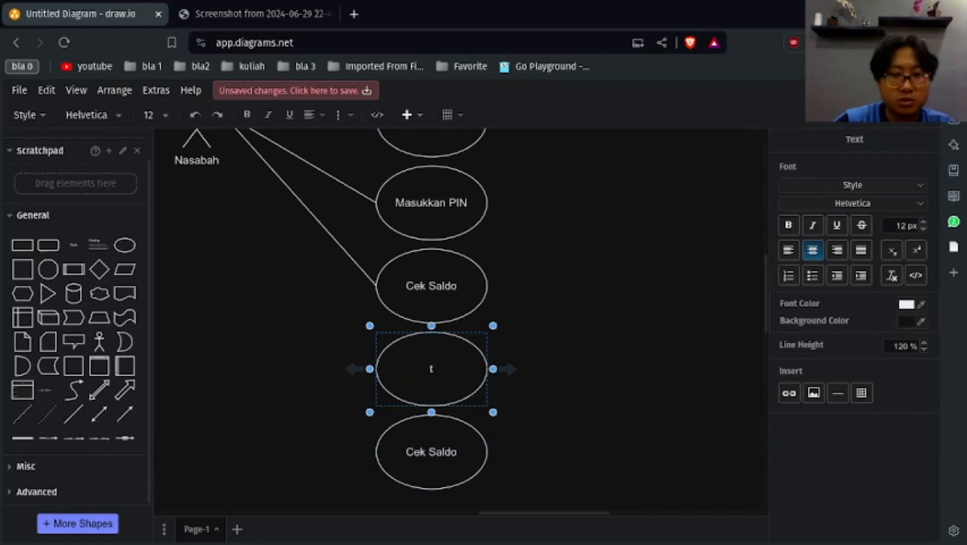
pyautogui.write('ari')
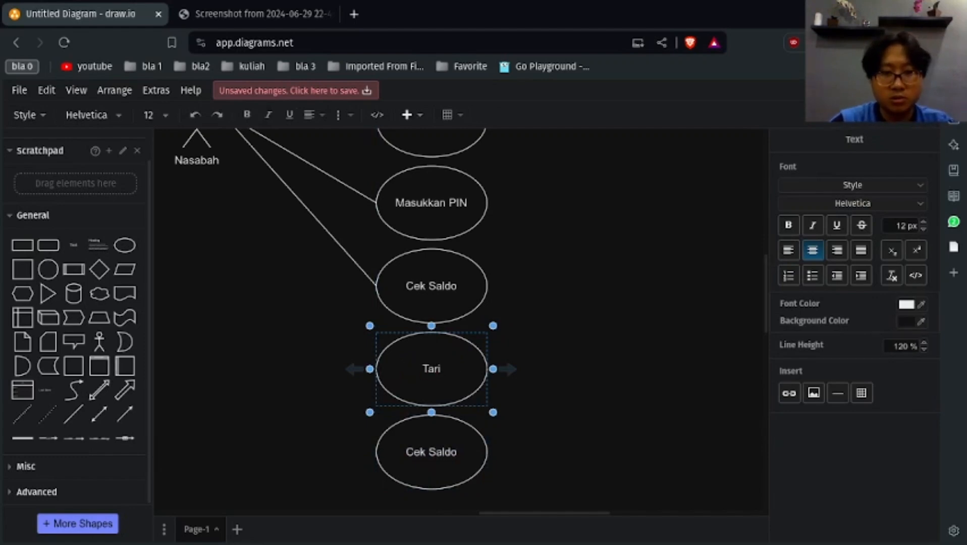
pyautogui.write('k Tunai')
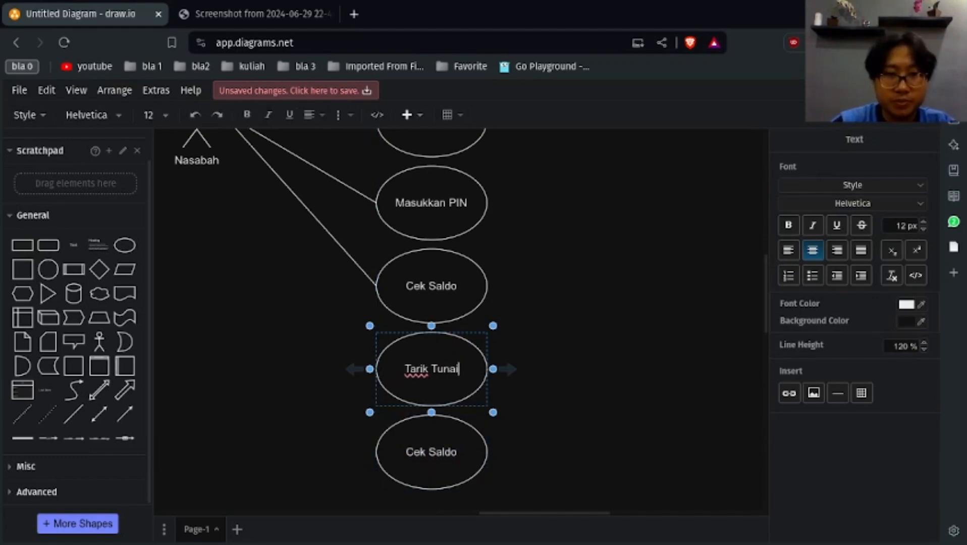
pyautogui.doubleClick(432, 453)
pyautogui.write('Transfer')
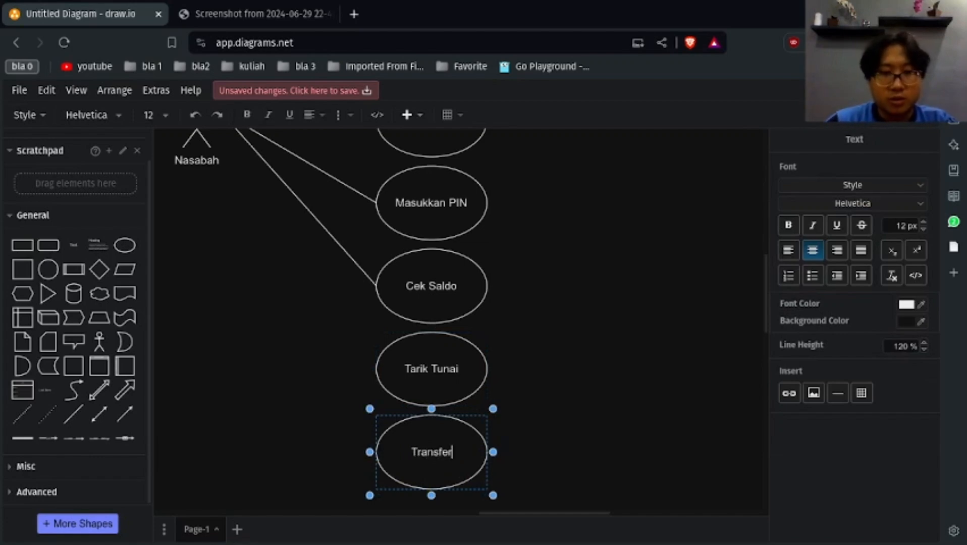
pyautogui.press('Escape')
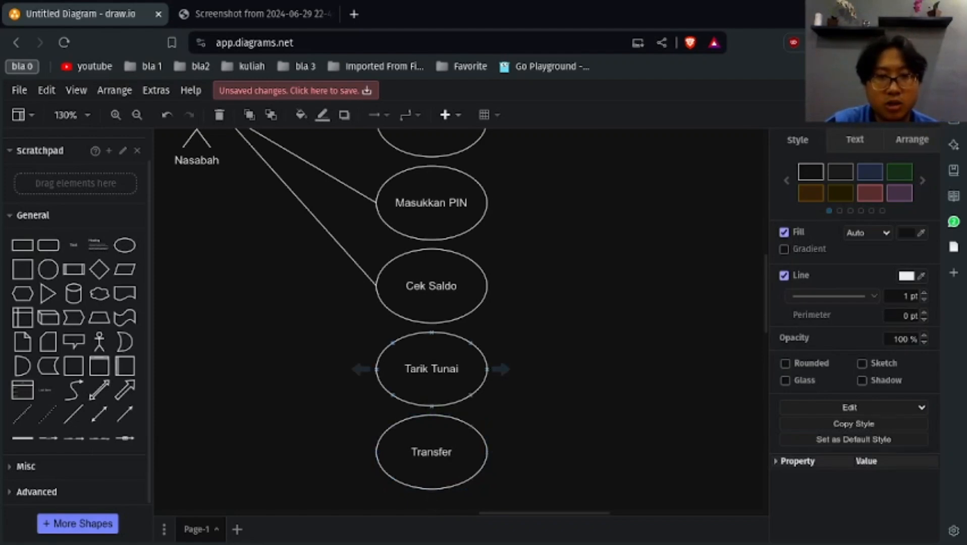
# Place a copy of the Tarik Tunai ellipse to its right at the same height and label it Cek Saldo.
pyautogui.click(432, 369)
pyautogui.moveTo(432, 369); pyautogui.dragTo(607, 369)
pyautogui.doubleClick(607, 369)
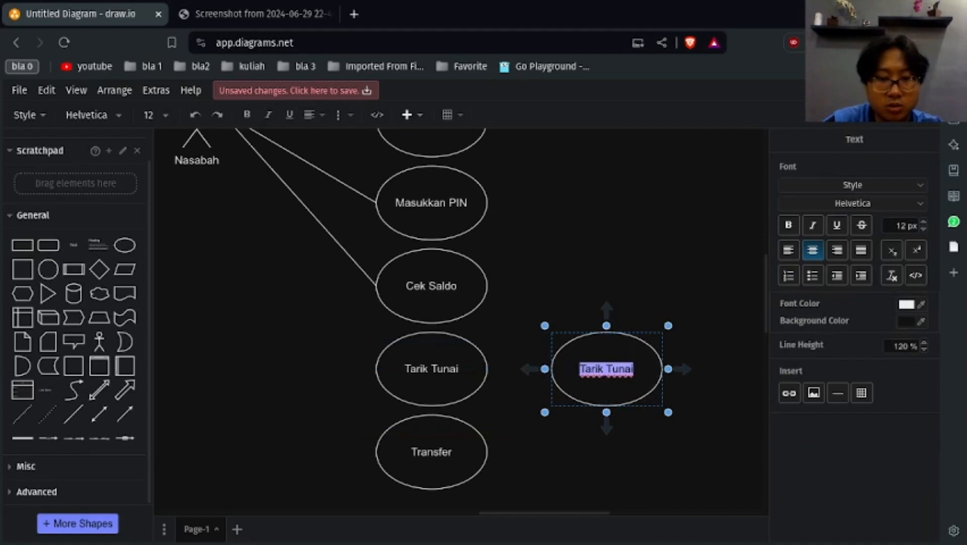
pyautogui.write('cek Saldo')
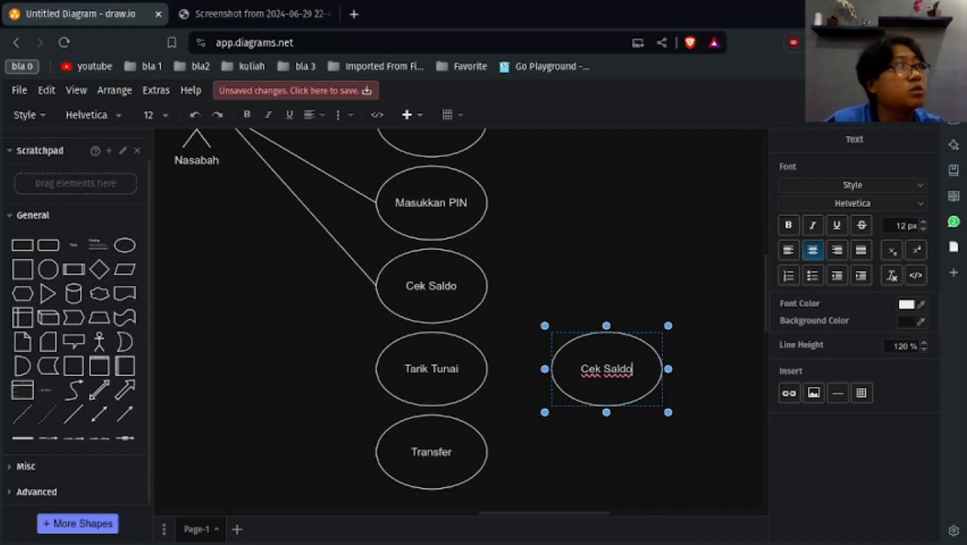
# Connect the right edge of Tarik Tunai to the left edge of the new Cek Saldo ellipse with a dashed line.
pyautogui.click(73, 414)
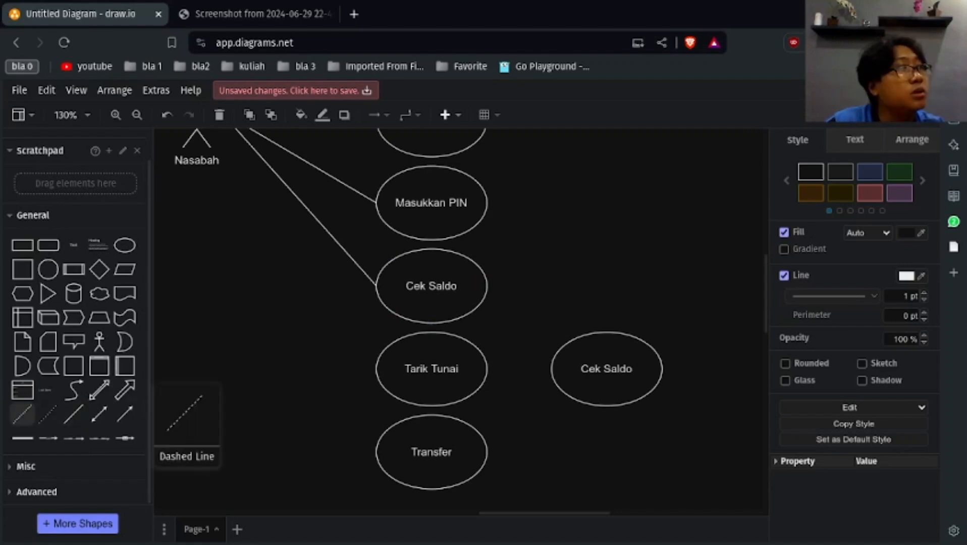
pyautogui.moveTo(22, 415); pyautogui.dragTo(486, 369)
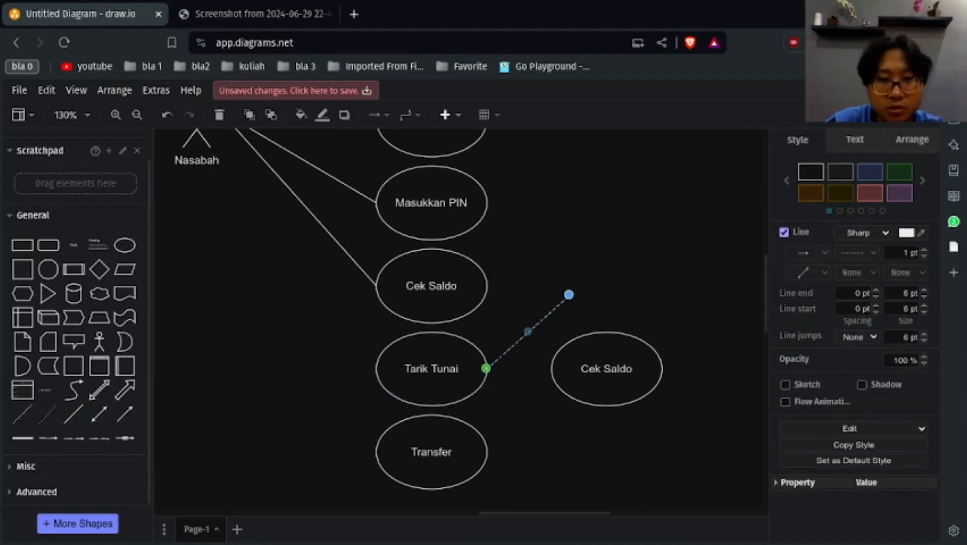
pyautogui.moveTo(569, 294); pyautogui.dragTo(551, 369)
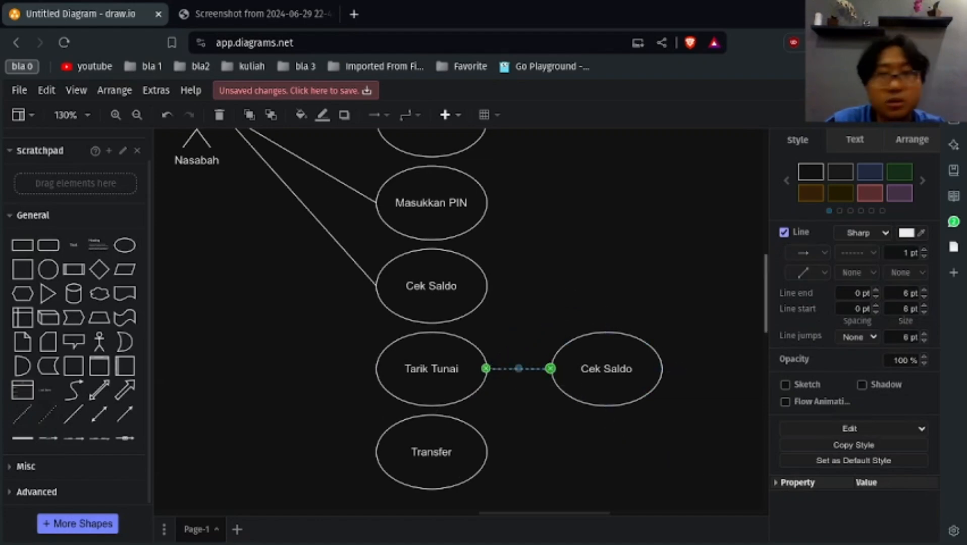
# Give the dashed line an arrowhead at Cek Saldo and attach a copy of it from Transfer to Cek Saldo's lower-left edge.
pyautogui.moveTo(525, 375); pyautogui.dragTo(546, 435)
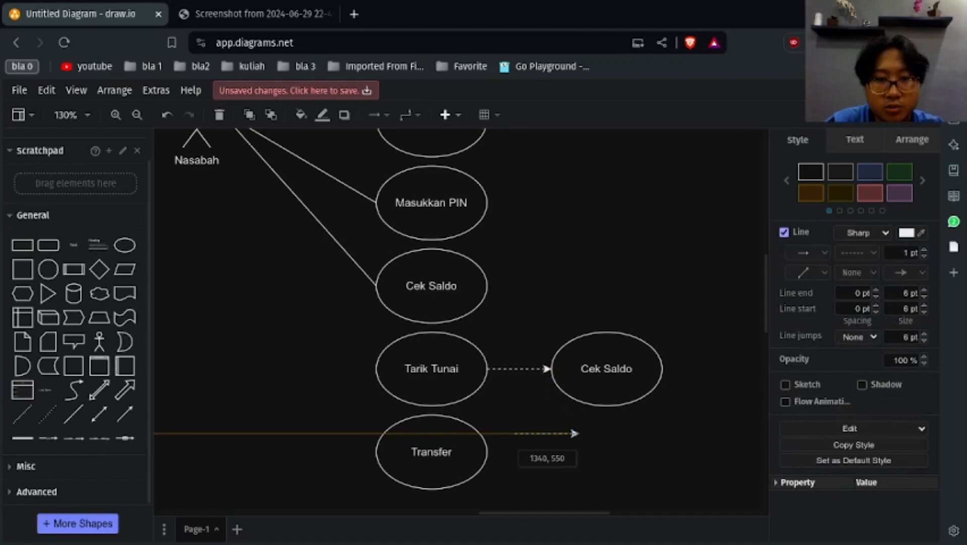
pyautogui.moveTo(514, 434); pyautogui.dragTo(486, 452)
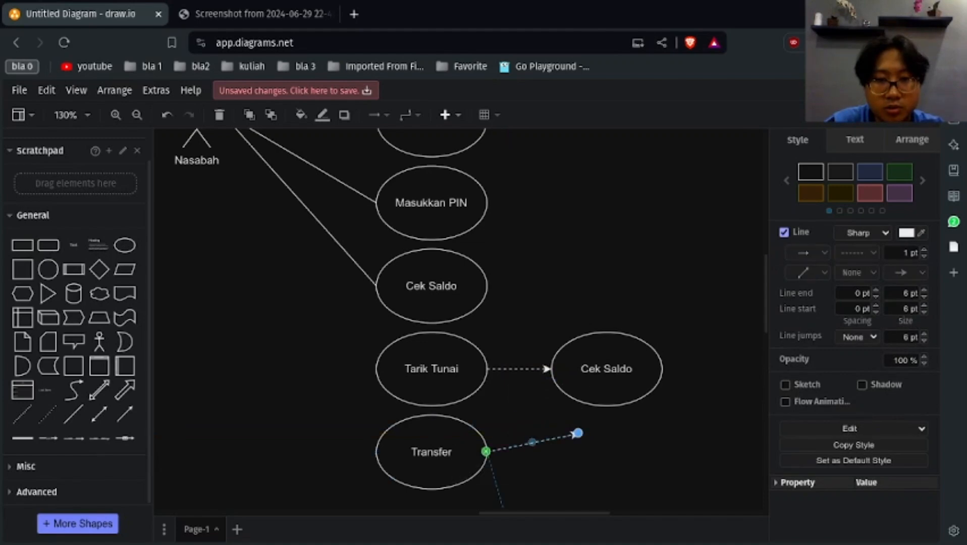
pyautogui.moveTo(578, 434); pyautogui.dragTo(550, 369)
pyautogui.click(548, 370)
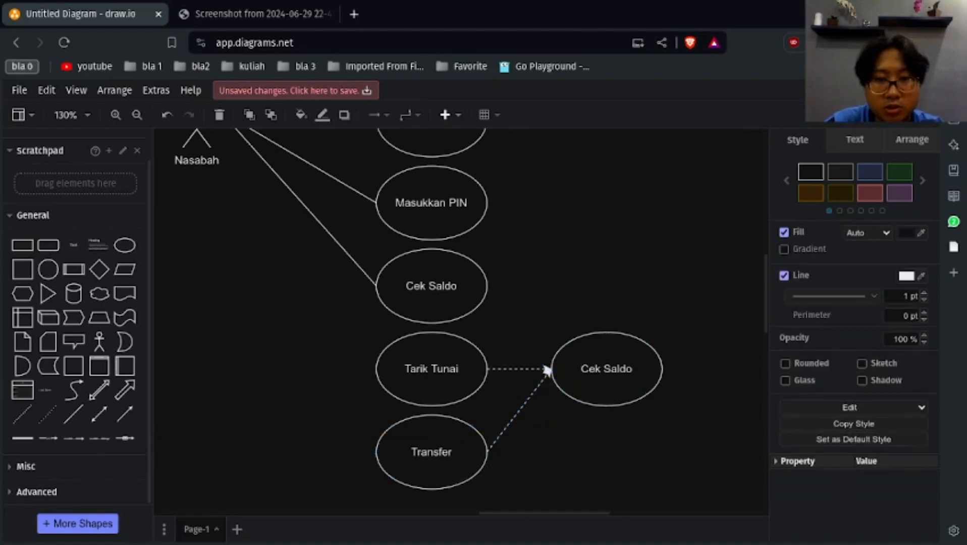
pyautogui.hotkey('ctrl', 'z')
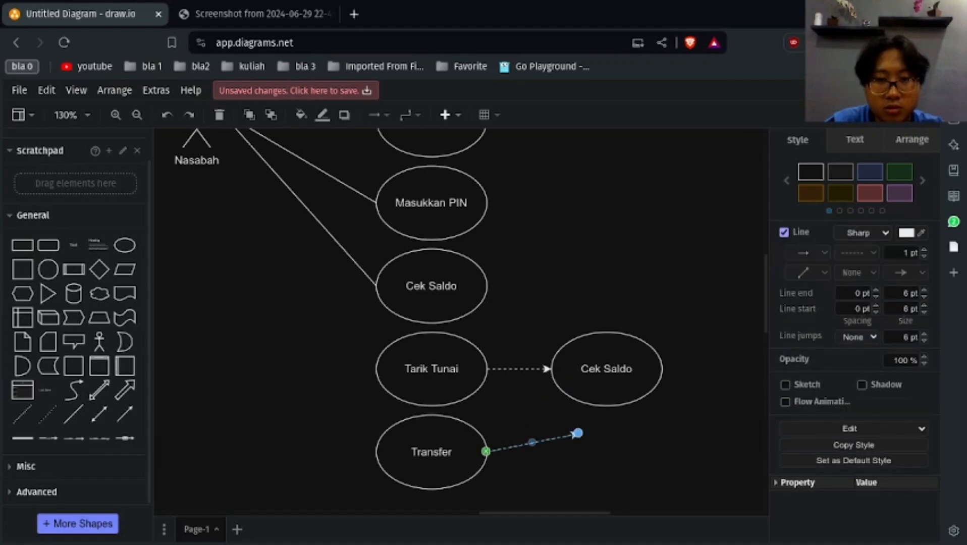
pyautogui.moveTo(578, 433); pyautogui.dragTo(564, 398)
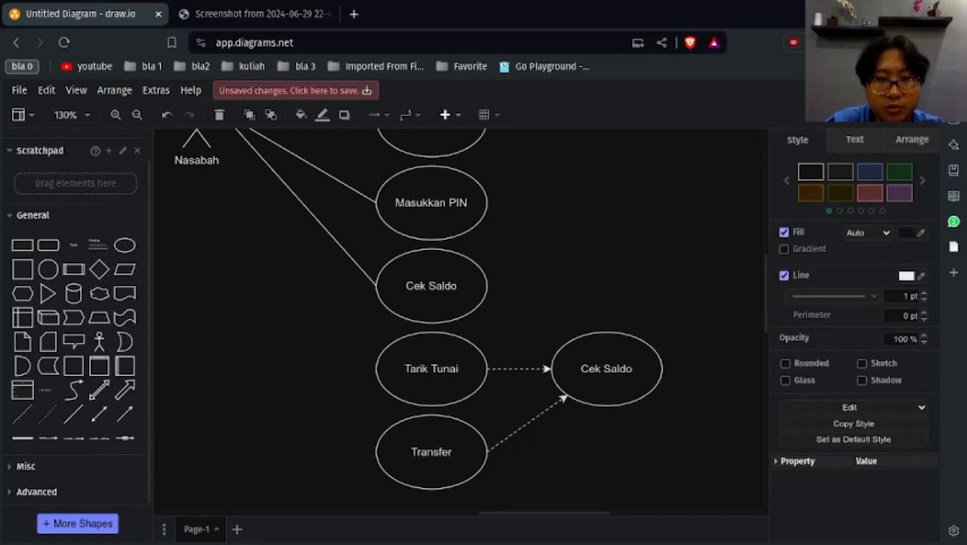
# Add the text label <<include>> and place it above the dashed arrow between Tarik Tunai and Cek Saldo.
pyautogui.doubleClick(459, 355)
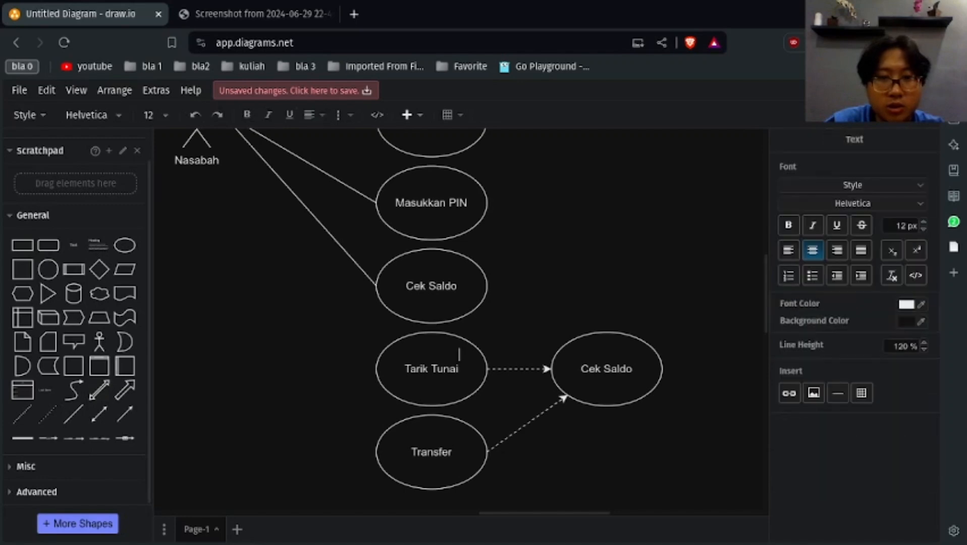
pyautogui.click(74, 245)
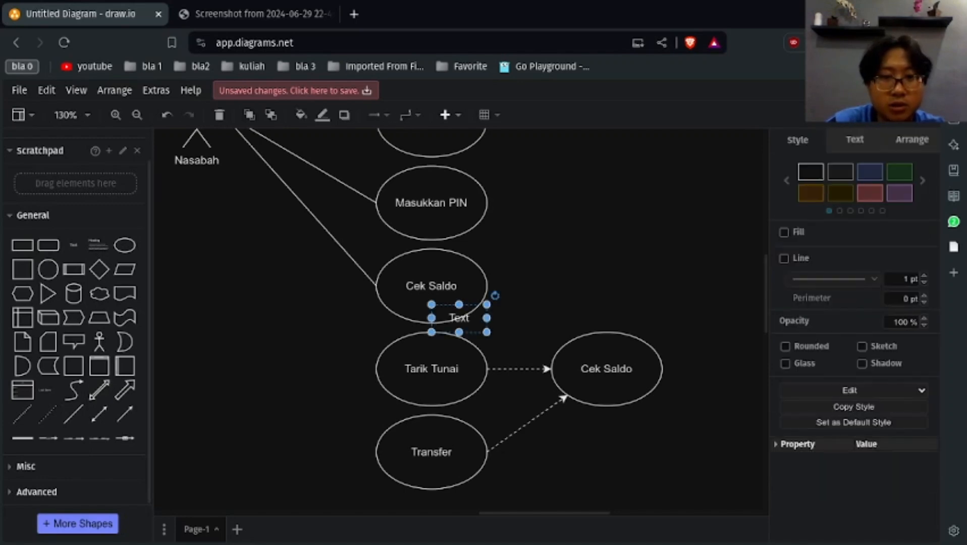
pyautogui.doubleClick(459, 319)
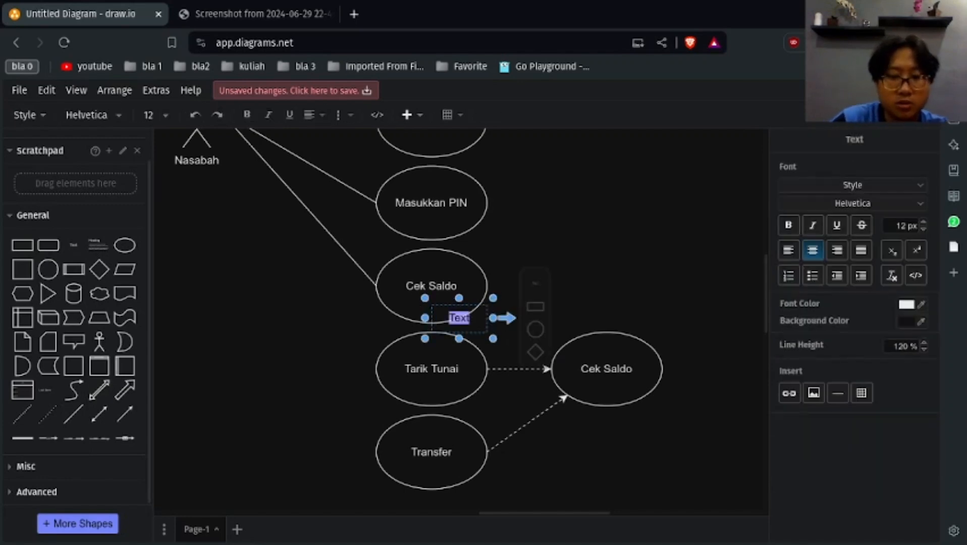
pyautogui.write('<<include')
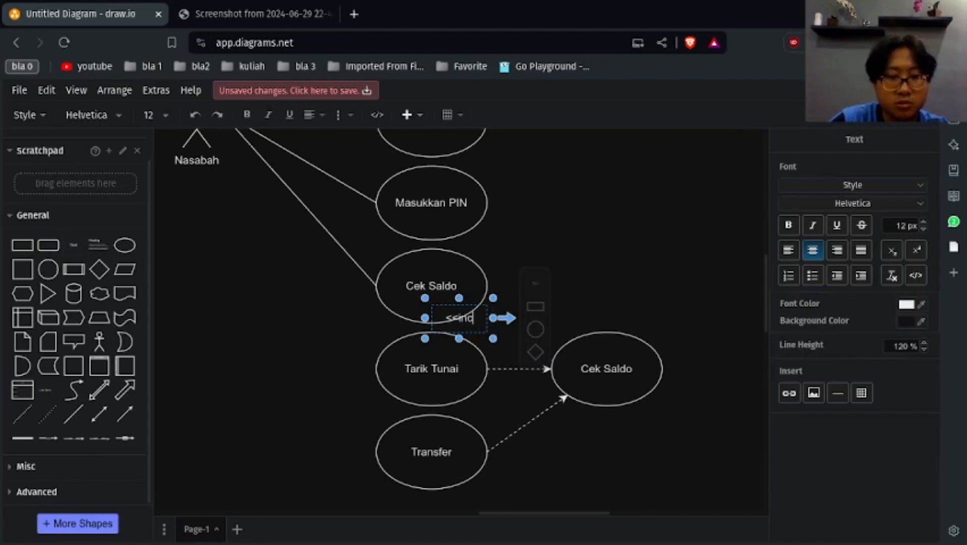
pyautogui.write('>>')
pyautogui.moveTo(459, 318); pyautogui.dragTo(514, 355)
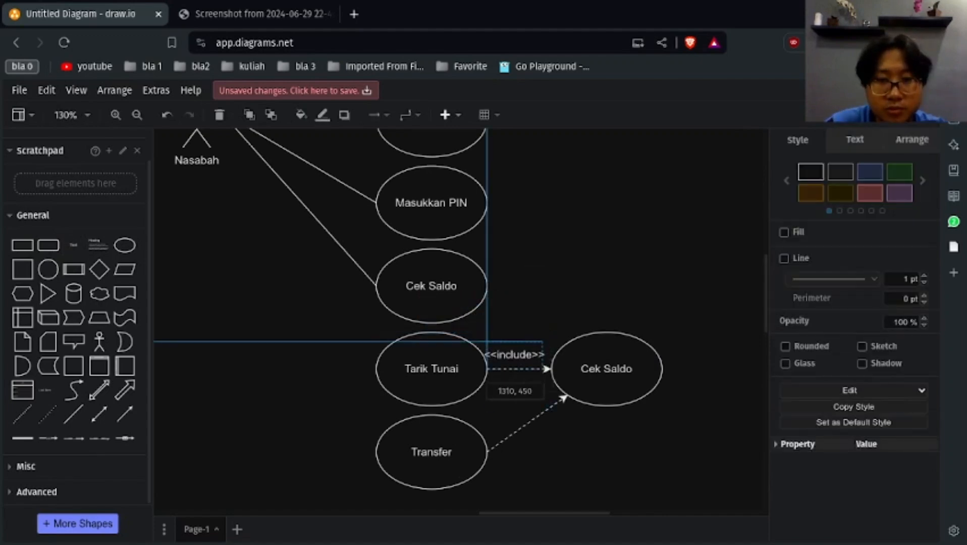
# Shift the right-hand Cek Saldo ellipse further right and place a copy of the <<include>> label beneath the dashed arrow from Transfer.
pyautogui.moveTo(607, 369); pyautogui.dragTo(653, 369)
pyautogui.moveTo(543, 355); pyautogui.dragTo(557, 439)
# Copy the solid line between Nasabah and Cek Saldo and attach the copy from Nasabah to Tarik Tunai's left edge.
pyautogui.scroll(3, 557, 439)
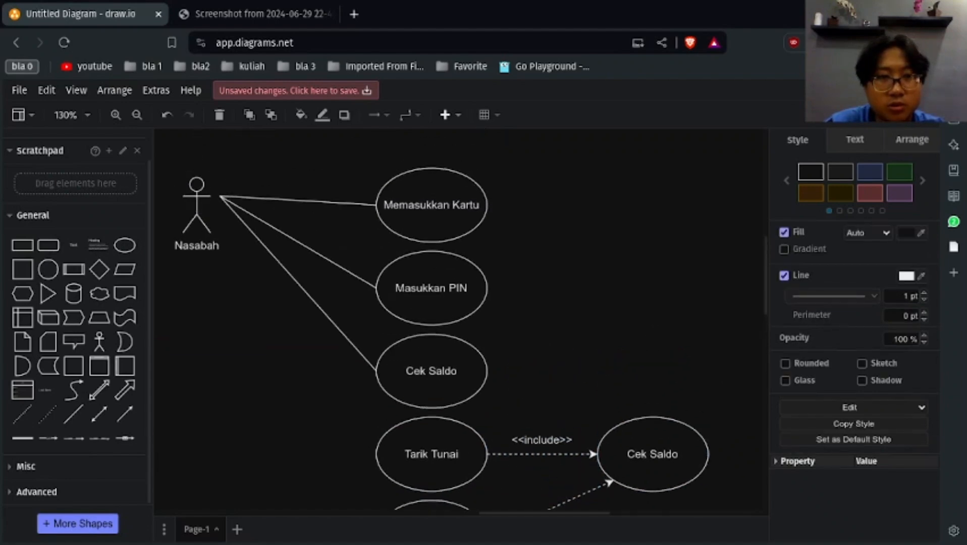
pyautogui.click(328, 318)
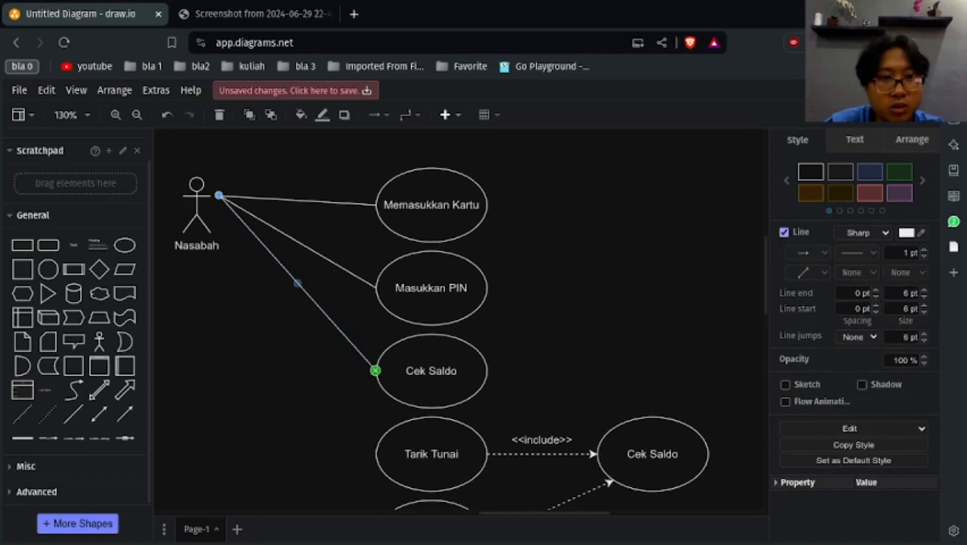
pyautogui.hotkey('ctrl', 'v')
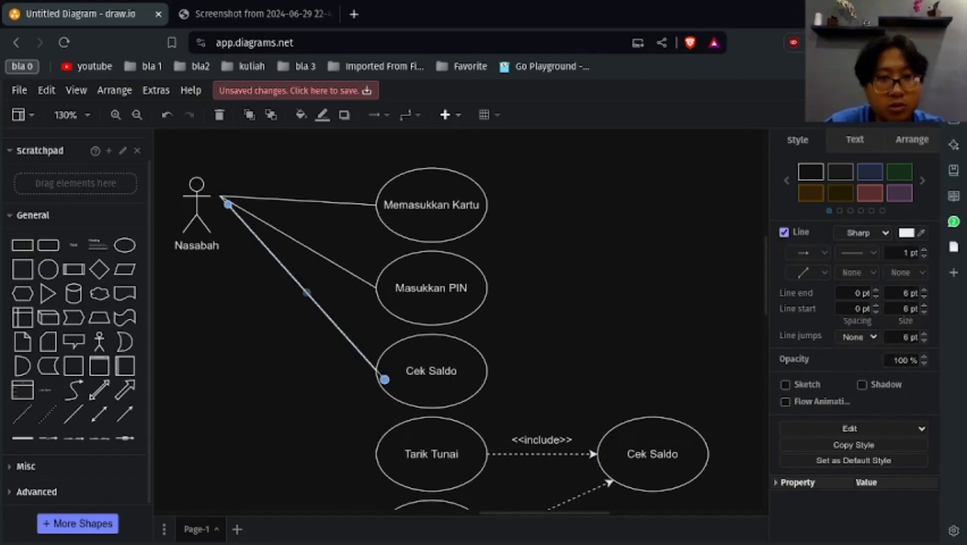
pyautogui.moveTo(328, 318); pyautogui.dragTo(300, 364)
pyautogui.moveTo(201, 251); pyautogui.dragTo(220, 196)
pyautogui.scroll(-3, 303, 303)
pyautogui.moveTo(357, 256); pyautogui.dragTo(377, 280)
# Attach another copy of the solid line from Nasabah to the left edge of the Transfer ellipse.
pyautogui.scroll(3, 378, 280)
pyautogui.moveTo(385, 463); pyautogui.dragTo(365, 501)
pyautogui.scroll(-5, 365, 501)
pyautogui.moveTo(366, 246); pyautogui.dragTo(376, 282)
pyautogui.click(429, 348)
pyautogui.scroll(4, 429, 348)
pyautogui.scroll(-1, 429, 349)
pyautogui.scroll(-3, 454, 318)
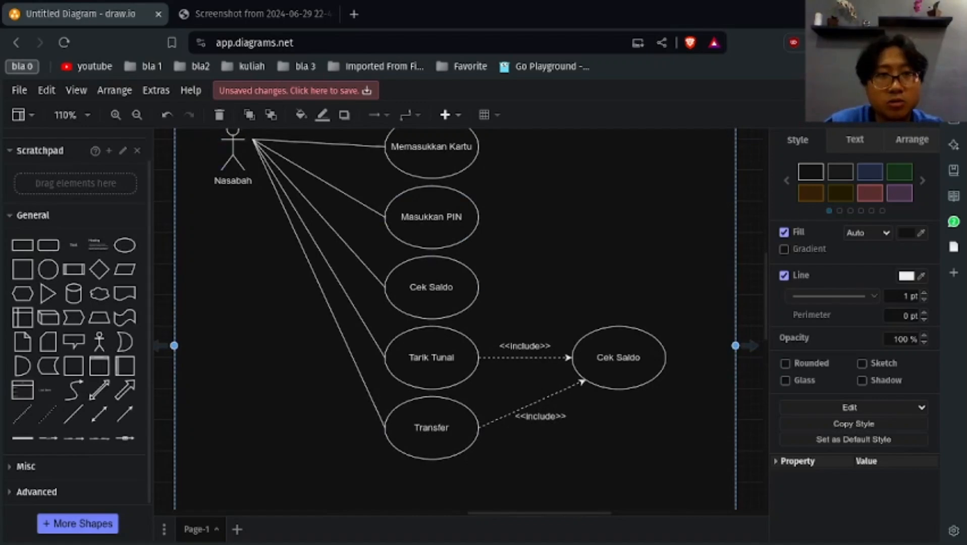
# Place a copy of the Transfer ellipse directly below it and label it Mengeluarkan kartu.
pyautogui.scroll(-3, 454, 318)
pyautogui.click(432, 342)
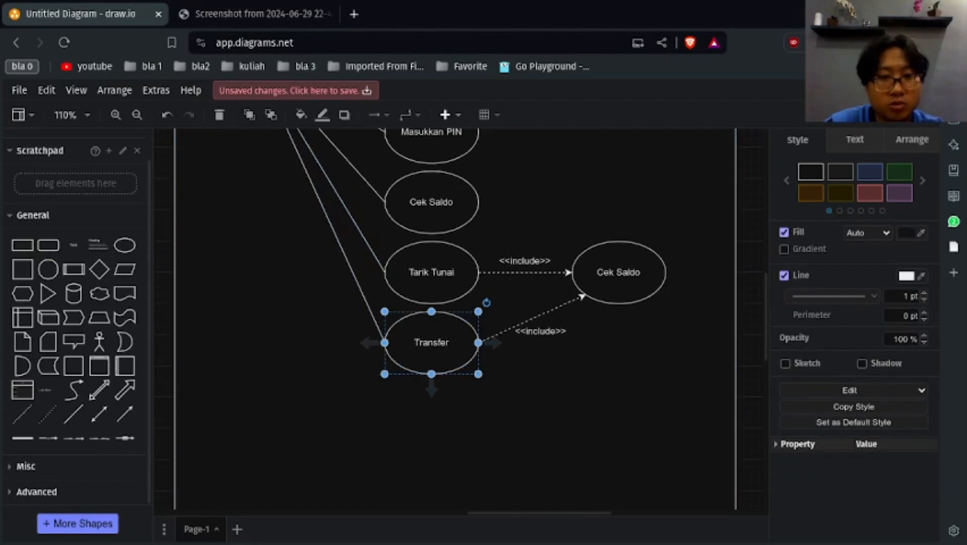
pyautogui.moveTo(432, 342); pyautogui.dragTo(432, 421)
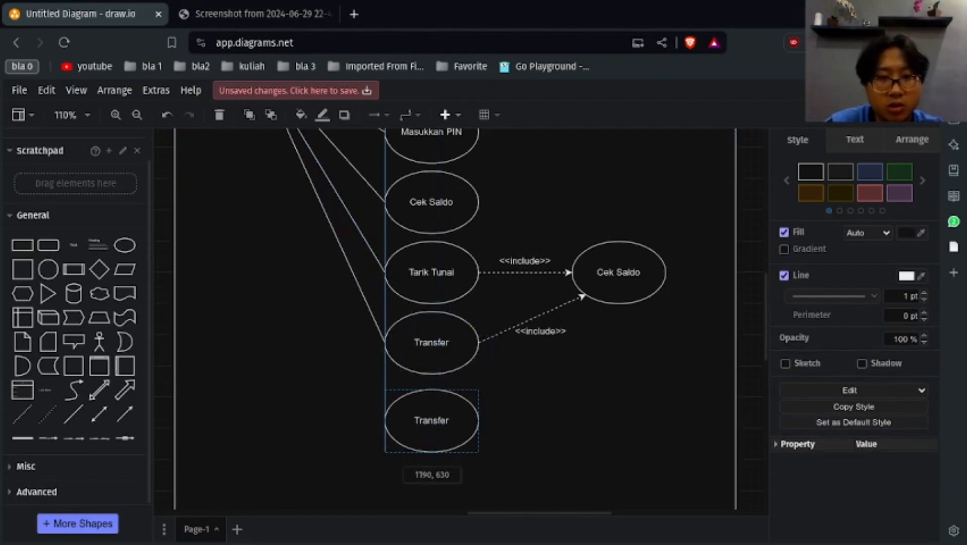
pyautogui.write('Mengel')
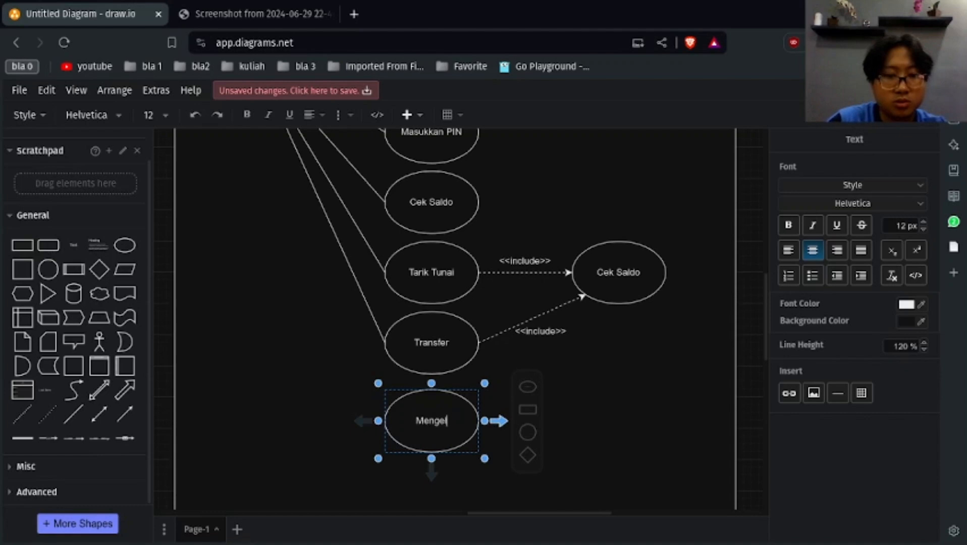
pyautogui.write('uarkn')
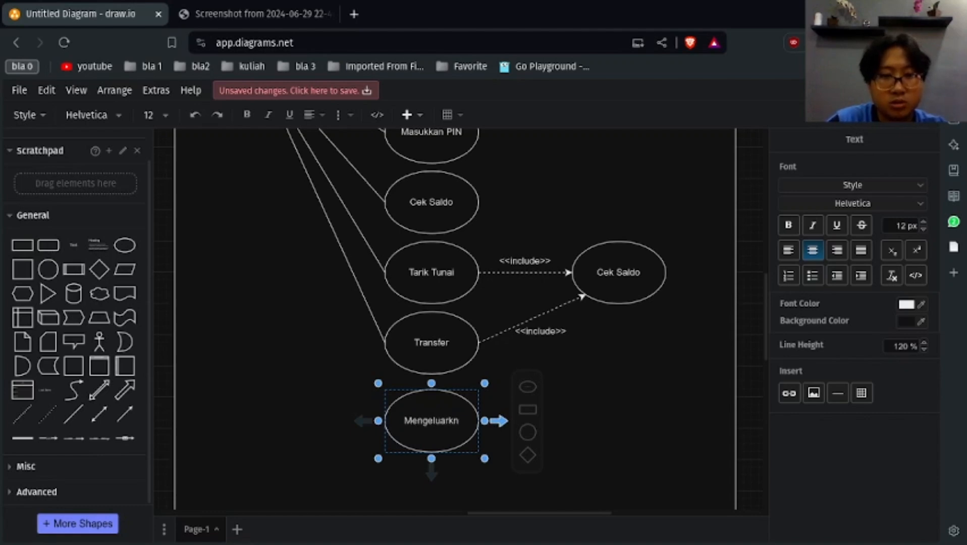
pyautogui.press('BackSpace')
pyautogui.write('an kartu')
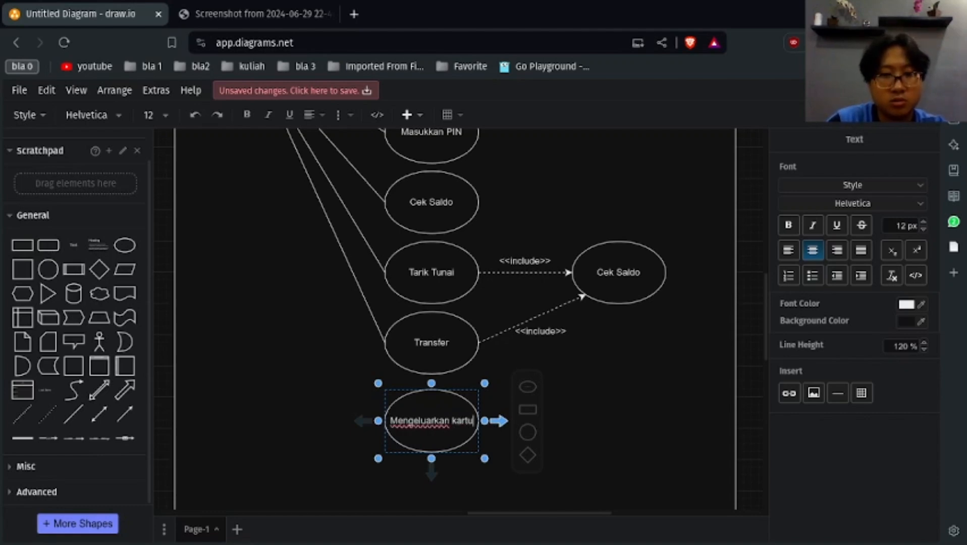
pyautogui.click(556, 421)
# Duplicate the Mengeluarkan kartu ellipse and stack the two copies vertically below Transfer, inside the system boundary.
pyautogui.click(432, 423)
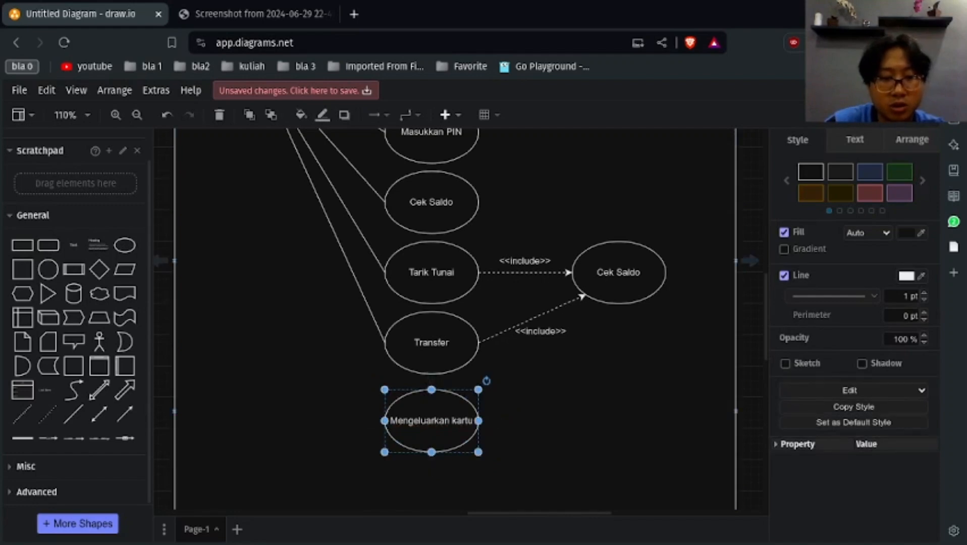
pyautogui.hotkey('ctrl', 'v')
pyautogui.scroll(-2, 460, 319)
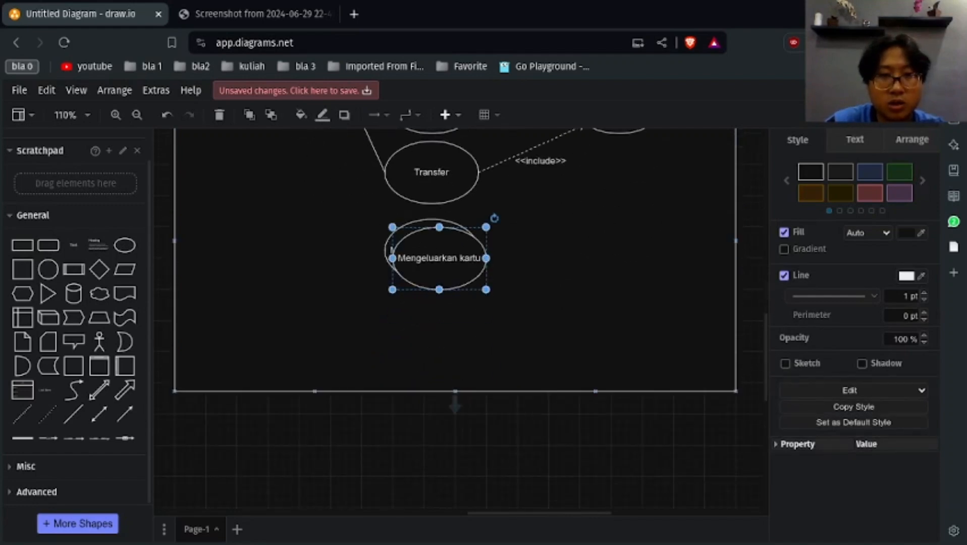
pyautogui.moveTo(440, 258); pyautogui.dragTo(541, 258)
pyautogui.moveTo(431, 251); pyautogui.dragTo(432, 376)
pyautogui.click(541, 258)
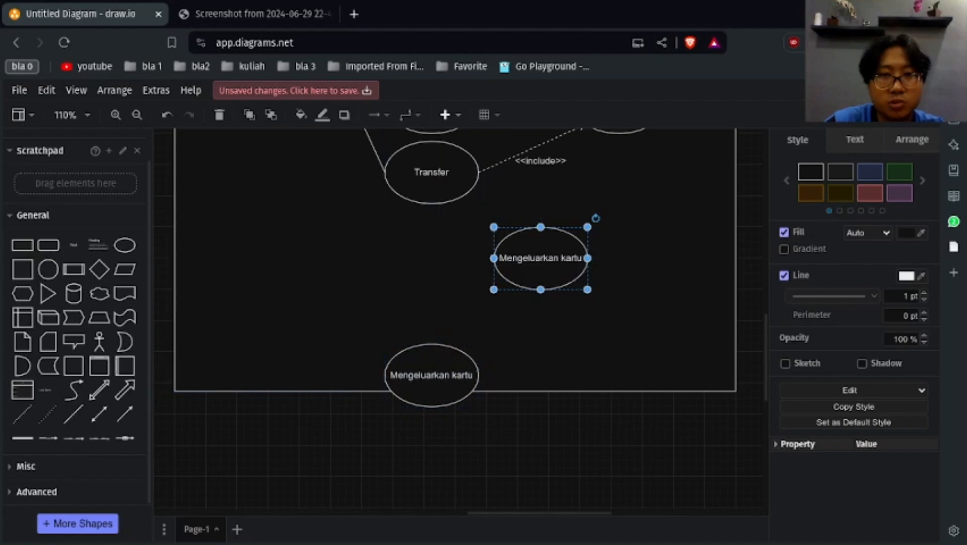
pyautogui.moveTo(541, 258); pyautogui.dragTo(432, 250)
pyautogui.click(432, 376)
pyautogui.moveTo(432, 376); pyautogui.dragTo(431, 328)
# Place a copy of Tarik Tunai to the right of the upper Mengeluarkan kartu ellipse and link them with a copied dashed arrow.
pyautogui.scroll(5, 432, 328)
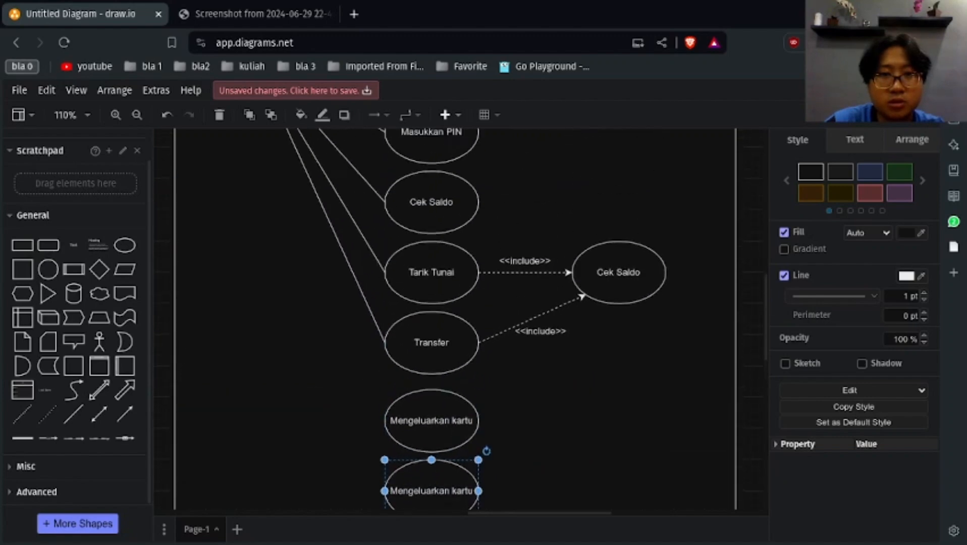
pyautogui.click(432, 273)
pyautogui.scroll(-2, 541, 333)
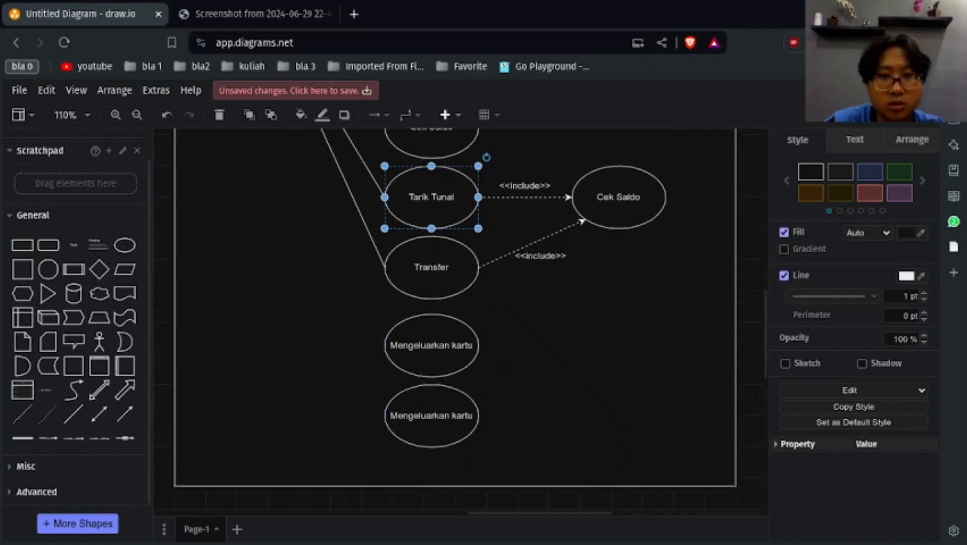
pyautogui.scroll(-1, 541, 333)
pyautogui.click(541, 313)
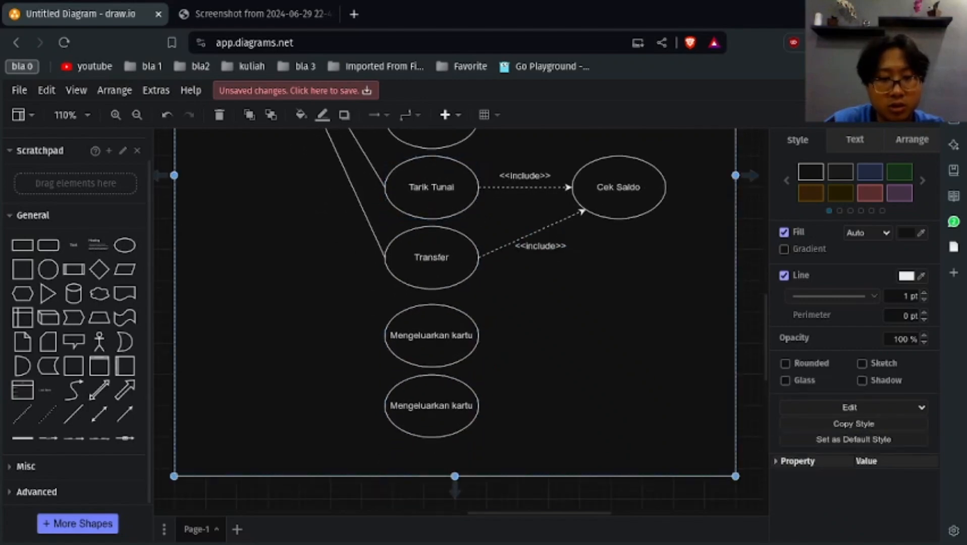
pyautogui.moveTo(432, 187); pyautogui.dragTo(619, 343)
pyautogui.click(606, 404)
pyautogui.click(533, 233)
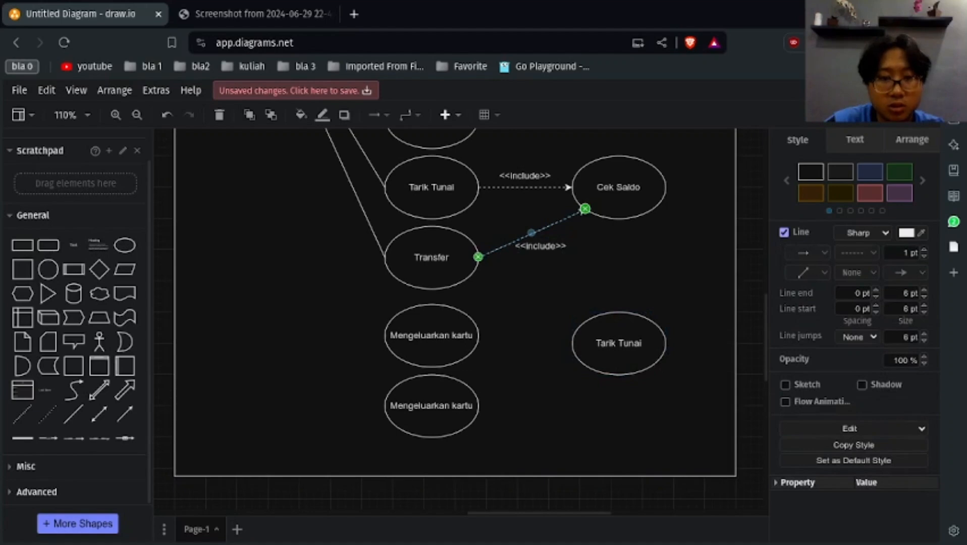
pyautogui.moveTo(478, 336)
pyautogui.mouseDown()
pyautogui.moveTo(593, 216)
pyautogui.moveTo(571, 344)
pyautogui.mouseUp()
# Relabel the upper Mengeluarkan kartu ellipse as Keluarkan uang tunai.
pyautogui.doubleClick(432, 336)
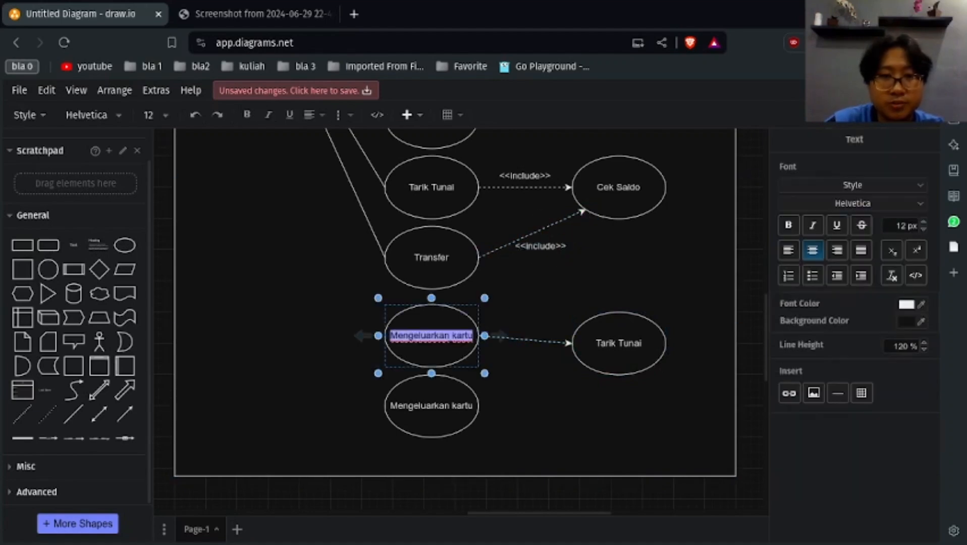
pyautogui.write('mengeluarkan')
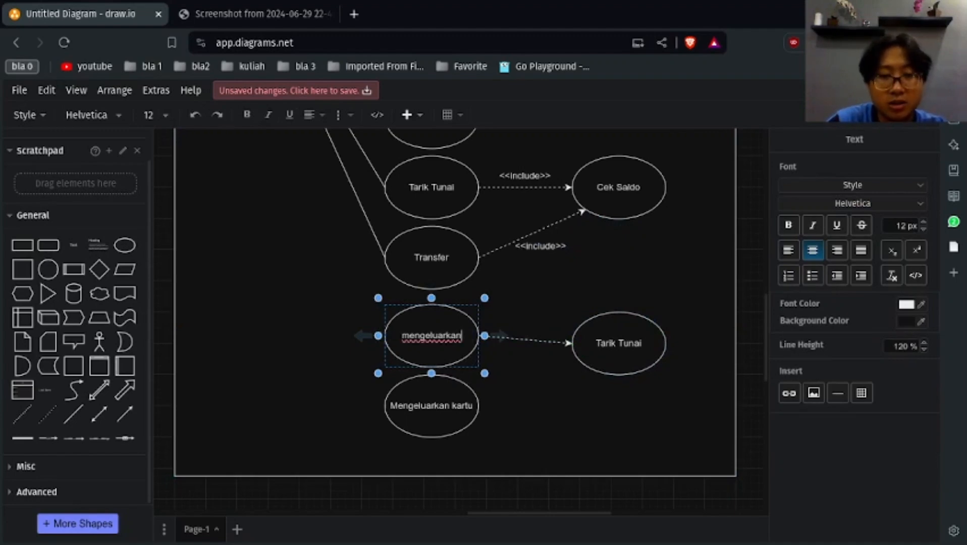
pyautogui.write(' uang')
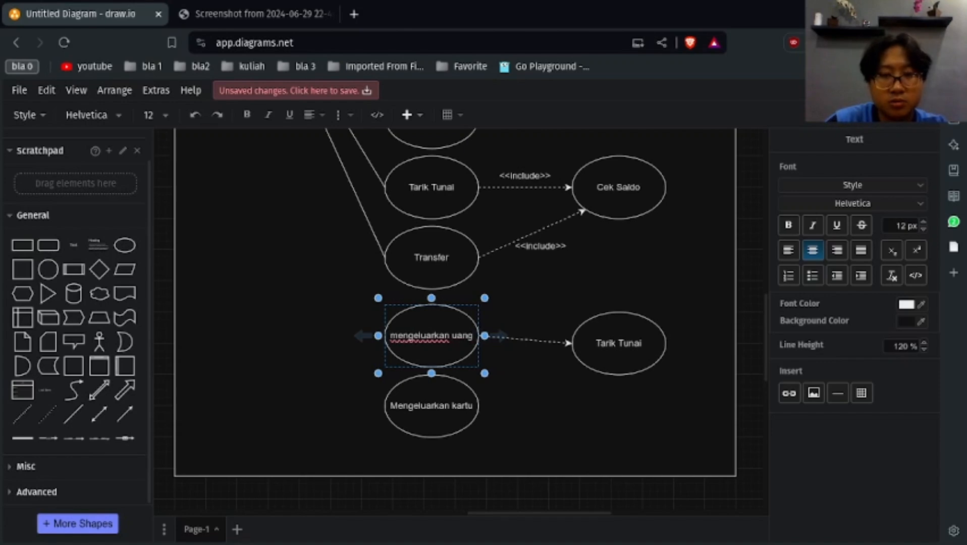
pyautogui.write(' tunai')
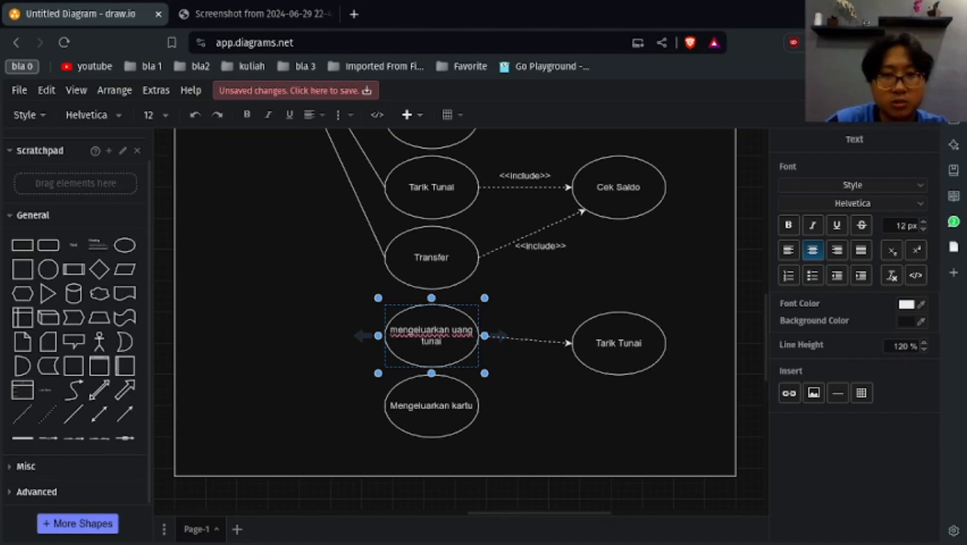
pyautogui.hotkey('ctrl', 'Left')
pyautogui.hotkey('ctrl', 'Left')
pyautogui.press('Left')
pyautogui.hotkey('ctrl', 'BackSpace')
pyautogui.write('keluarkan')
pyautogui.hotkey('ctrl', 'BackSpace')
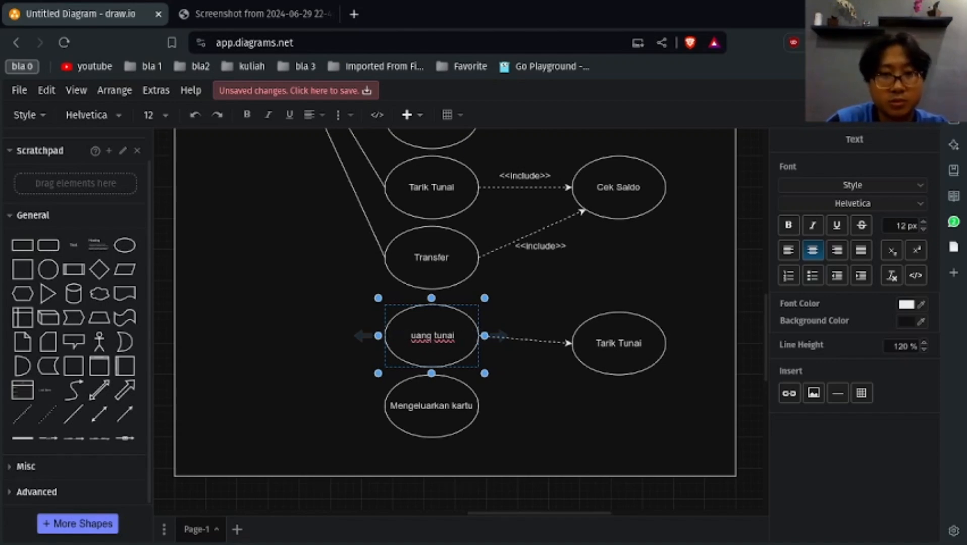
pyautogui.write('Keluarkan')
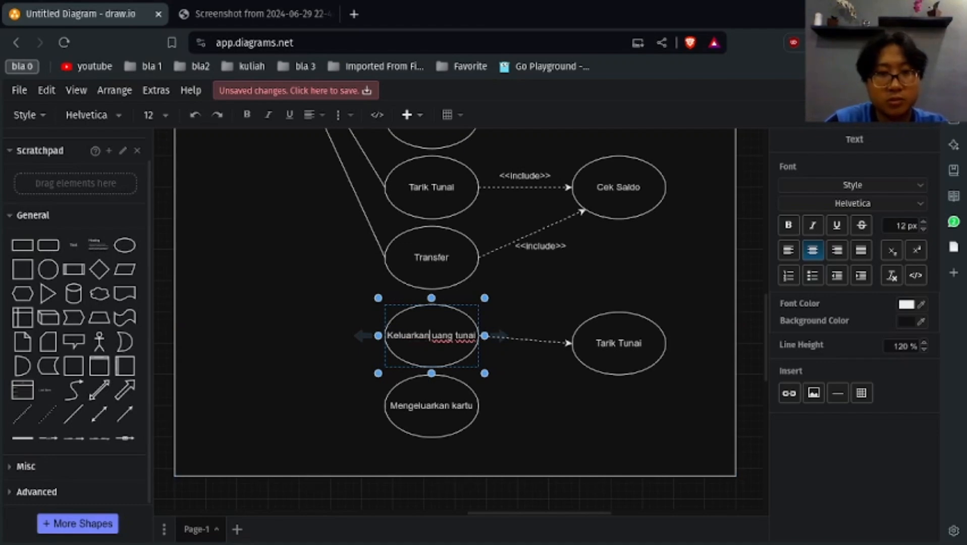
pyautogui.click(528, 388)
# Align the copied Tarik Tunai ellipse level with Keluarkan uang tunai and place a copy of the <<include>> label above their arrow.
pyautogui.moveTo(619, 346); pyautogui.dragTo(619, 338)
pyautogui.click(541, 246)
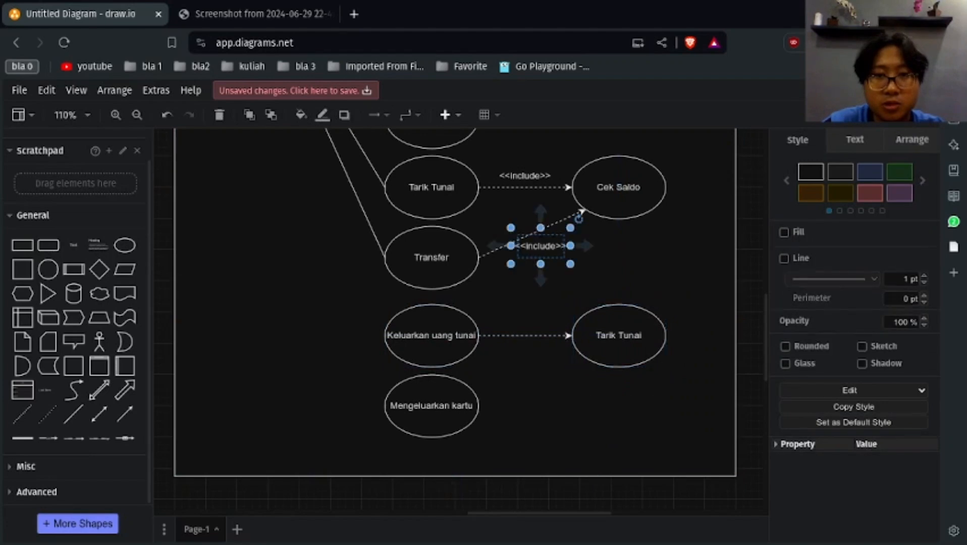
pyautogui.moveTo(540, 246); pyautogui.dragTo(519, 324)
pyautogui.click(525, 387)
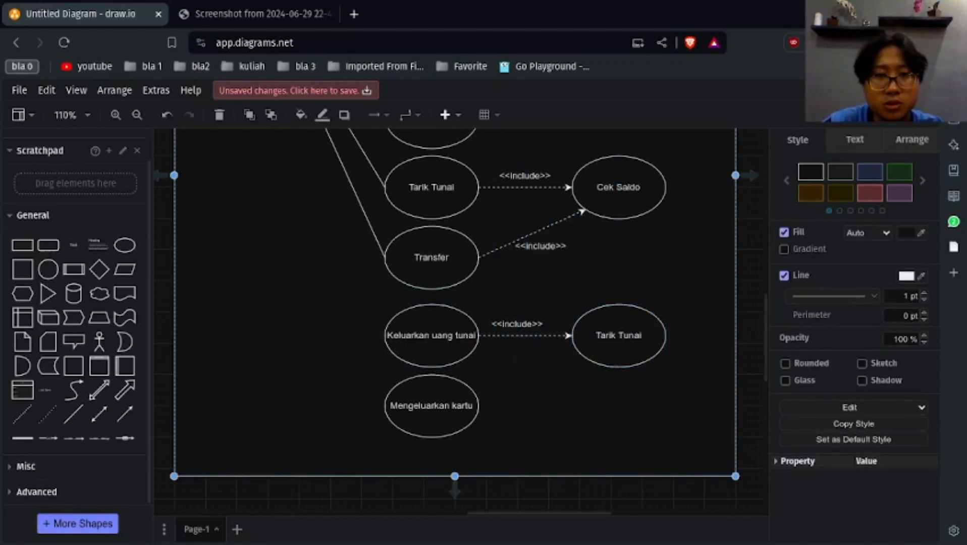
# Move the Mengeluarkan kartu ellipse slightly down to widen its gap below Keluarkan uang tunai.
pyautogui.click(432, 409)
pyautogui.moveTo(432, 409); pyautogui.dragTo(432, 416)
pyautogui.click(348, 349)
# Copy the solid line between Nasabah and Transfer and attach the copy from Nasabah to Mengeluarkan kartu's left edge.
pyautogui.scroll(2, 353, 303)
pyautogui.click(355, 277)
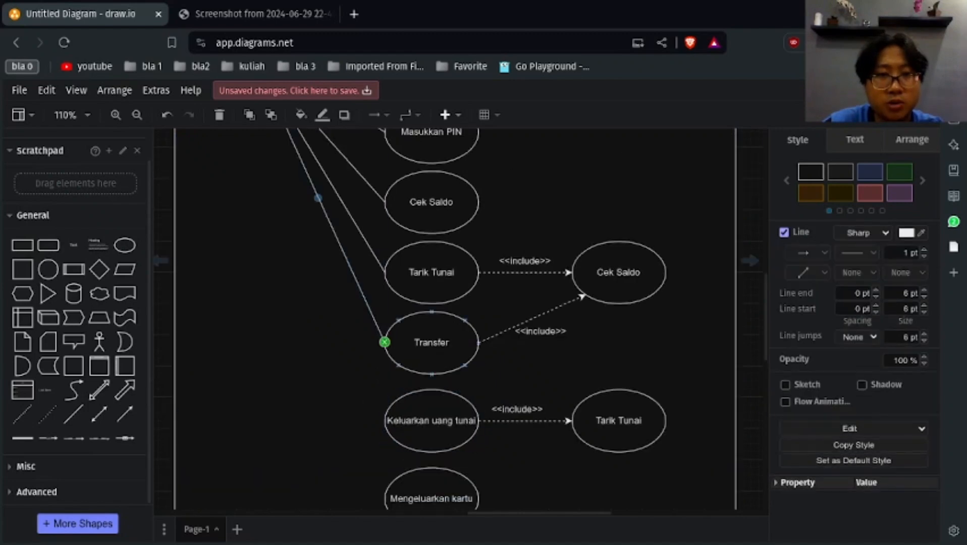
pyautogui.scroll(5, 455, 318)
pyautogui.scroll(-5, 454, 318)
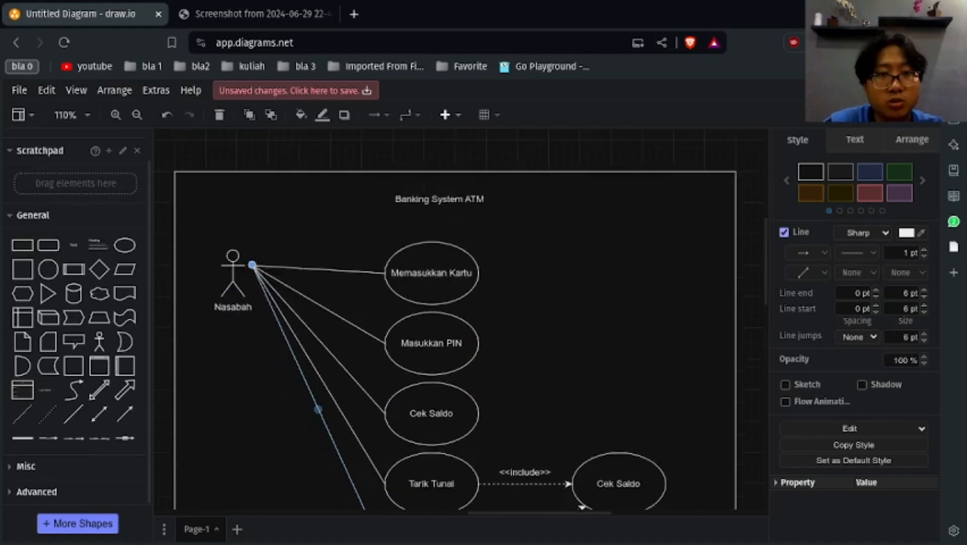
pyautogui.hotkey('ctrl', 'v')
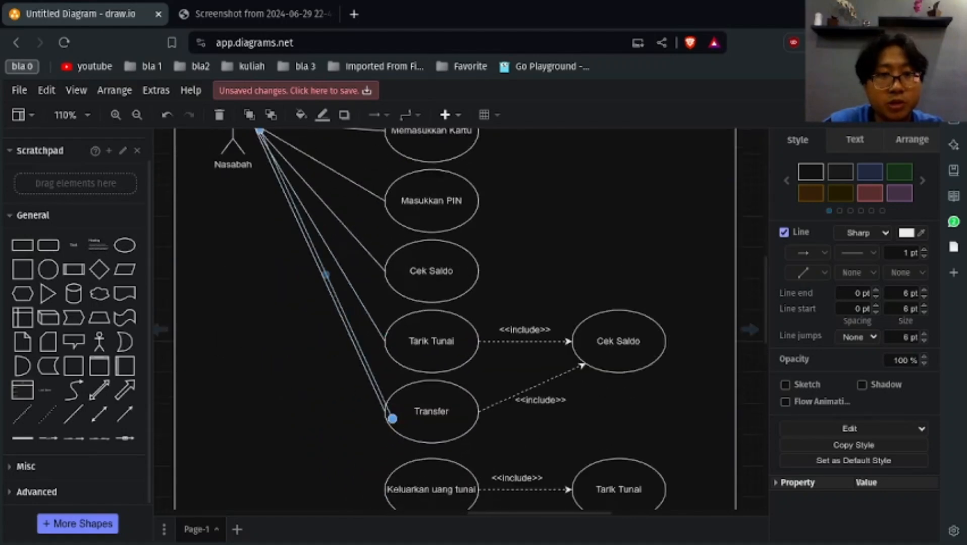
pyautogui.moveTo(344, 311); pyautogui.dragTo(296, 404)
pyautogui.scroll(2, 297, 405)
pyautogui.moveTo(213, 309); pyautogui.dragTo(253, 207)
pyautogui.scroll(-5, 253, 207)
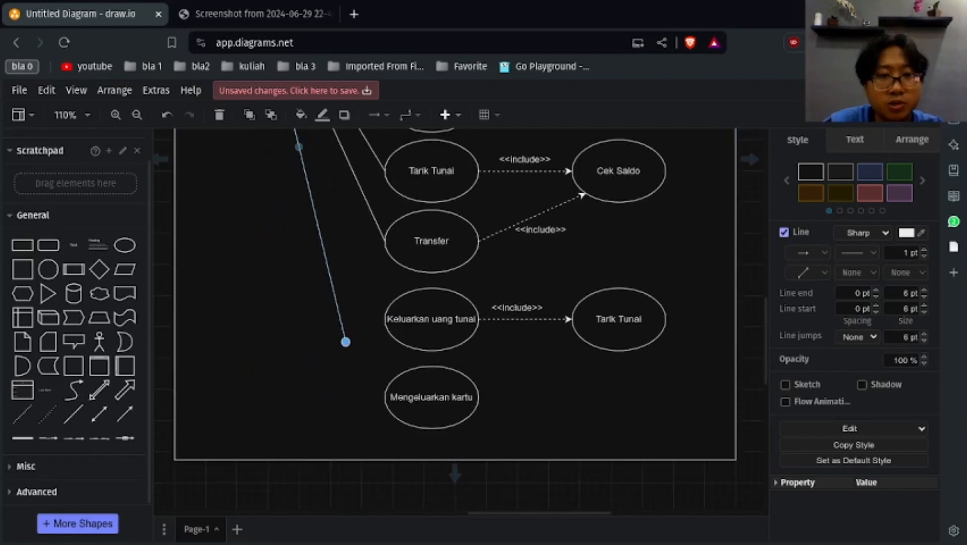
pyautogui.moveTo(346, 342); pyautogui.dragTo(385, 397)
pyautogui.scroll(3, 385, 397)
pyautogui.scroll(-3, 385, 397)
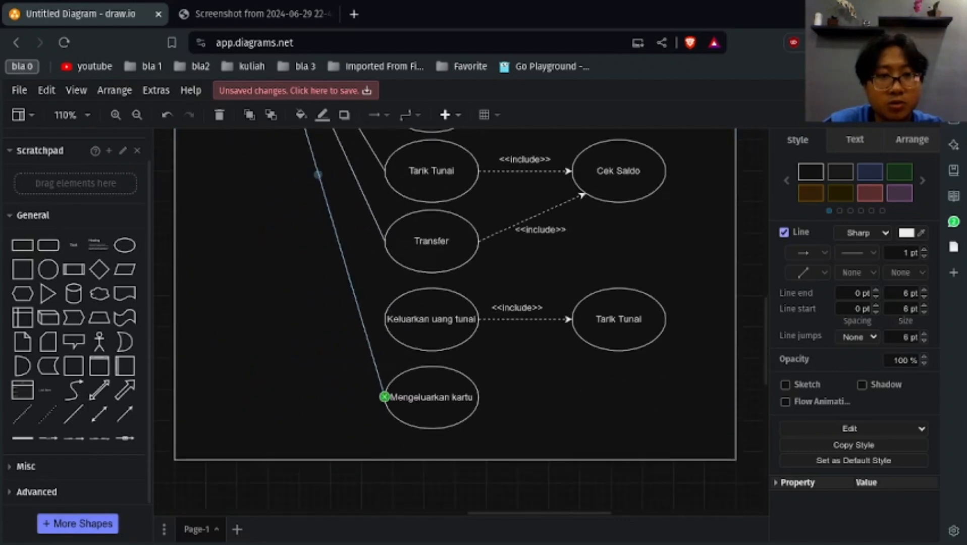
# Place a copy of the Nasabah–Mengeluarkan kartu line from Nasabah to Keluarkan uang tunai's left edge.
pyautogui.click(859, 253)
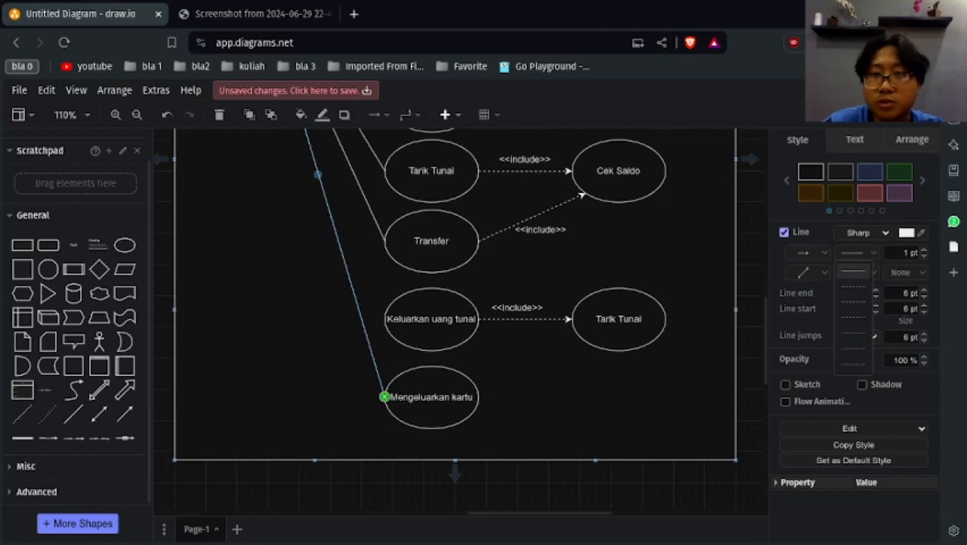
pyautogui.scroll(2, 308, 309)
pyautogui.moveTo(308, 309); pyautogui.dragTo(300, 379)
pyautogui.scroll(1, 301, 380)
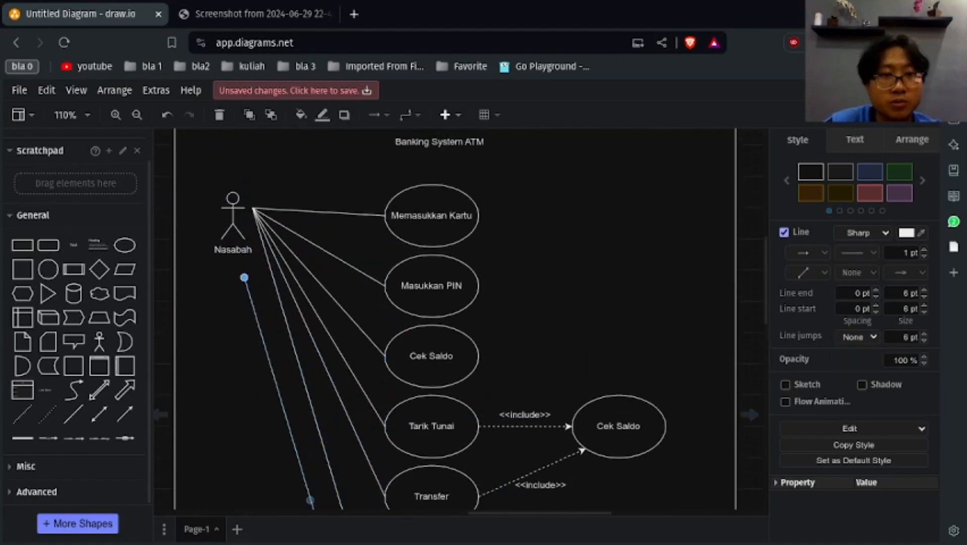
pyautogui.moveTo(245, 278); pyautogui.dragTo(254, 209)
pyautogui.scroll(-6, 273, 242)
pyautogui.moveTo(377, 383); pyautogui.dragTo(384, 234)
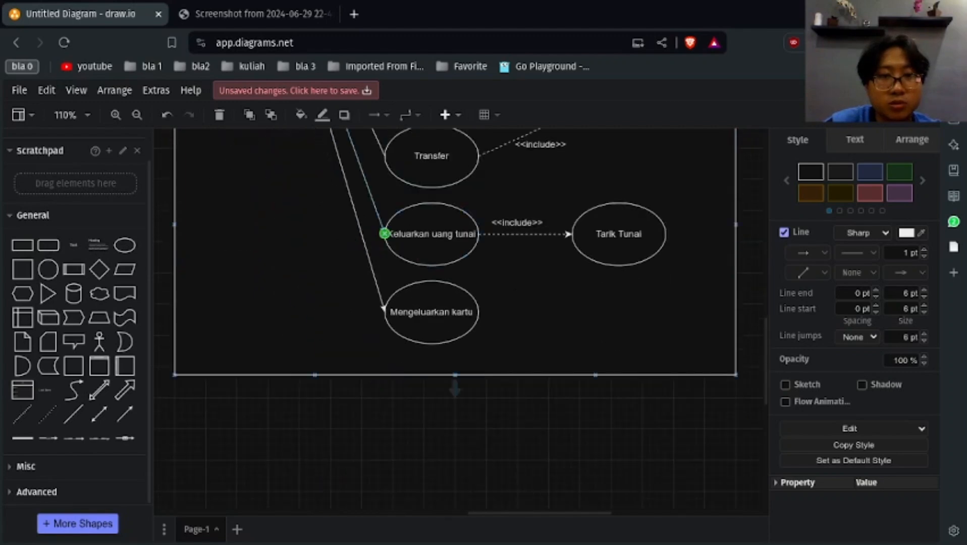
pyautogui.click(313, 247)
# Add an Actor shape in the empty area beside Memasukkan Kartu and label it <<System ATM>>.
pyautogui.scroll(6, 313, 248)
pyautogui.hscroll(2, 460, 319)
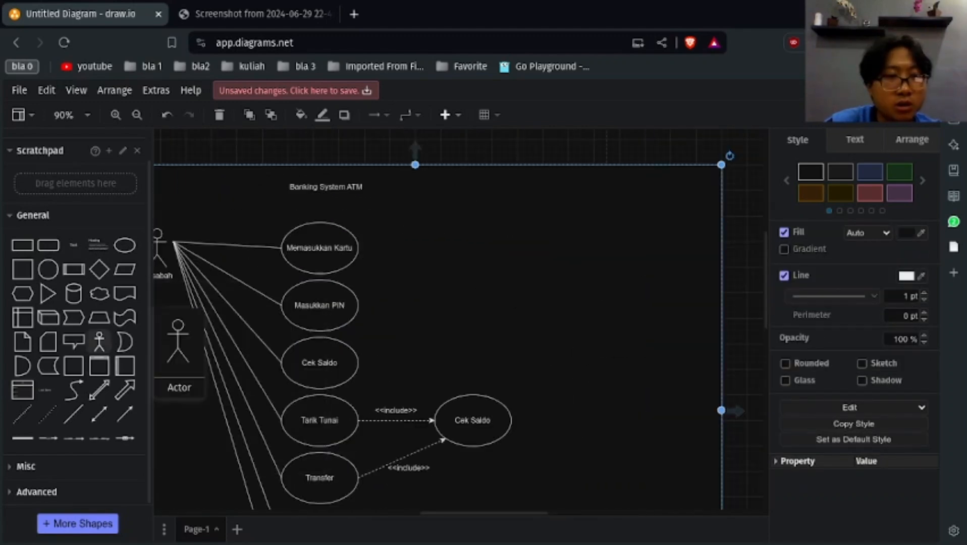
pyautogui.moveTo(100, 342); pyautogui.dragTo(566, 254)
pyautogui.doubleClick(565, 254)
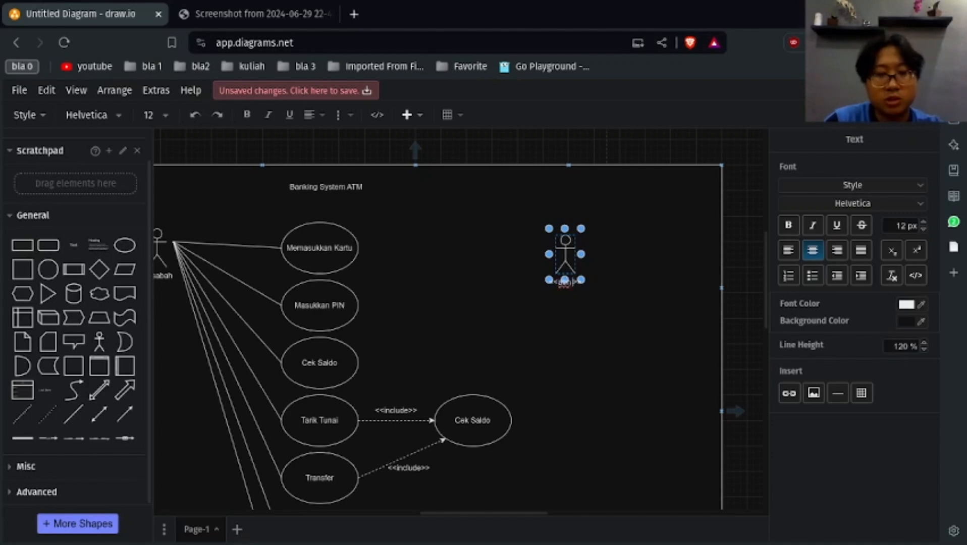
pyautogui.write('System ATM')
pyautogui.click(568, 313)
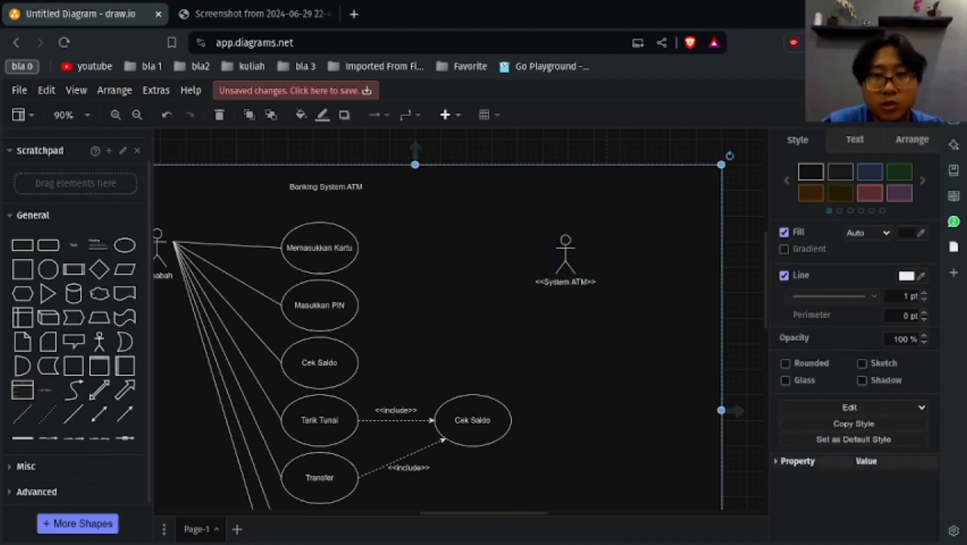
# Move the <<System ATM>> actor close to the frame's right border, about level with the Cek Saldo include ellipse.
pyautogui.click(566, 254)
pyautogui.moveTo(565, 254); pyautogui.dragTo(629, 393)
pyautogui.scroll(-4, 438, 318)
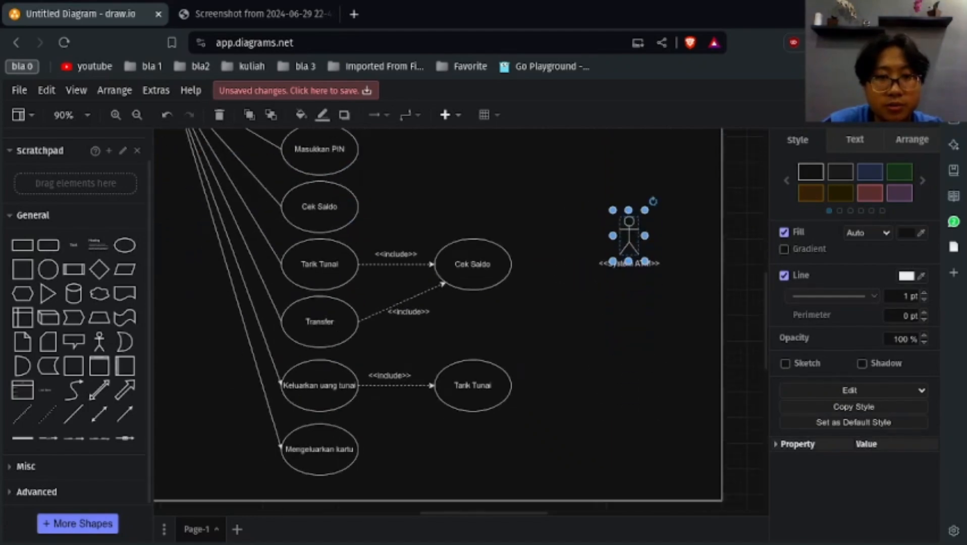
pyautogui.scroll(2, 437, 318)
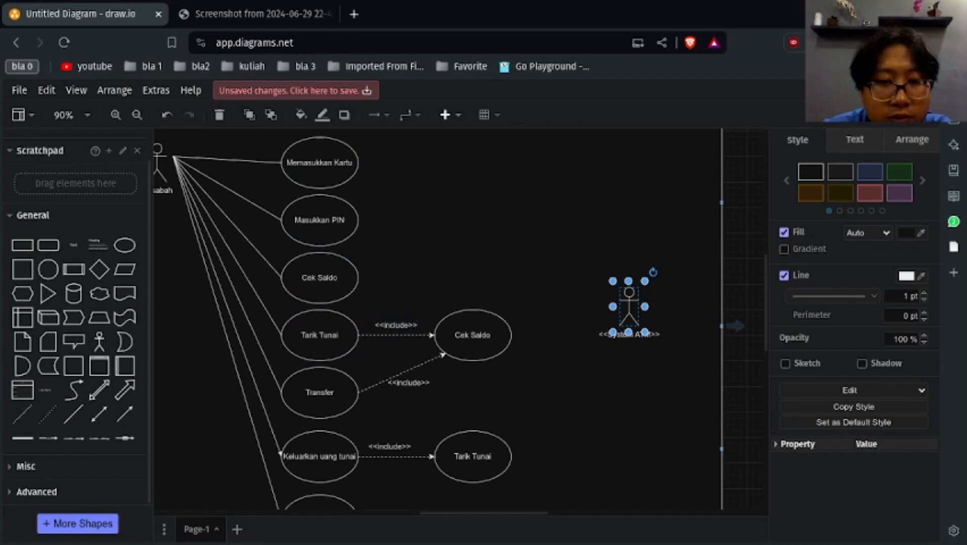
pyautogui.scroll(-2, 438, 318)
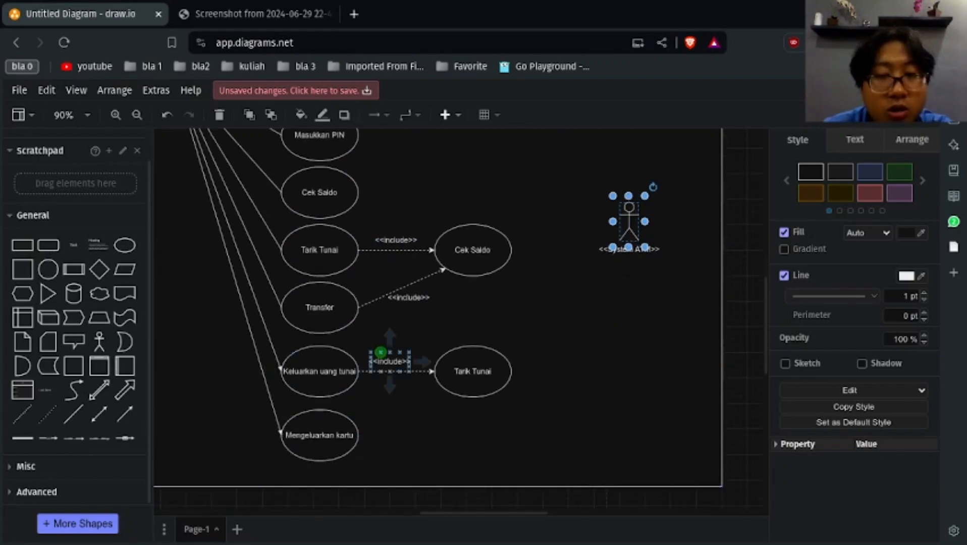
pyautogui.moveTo(629, 222); pyautogui.dragTo(700, 289)
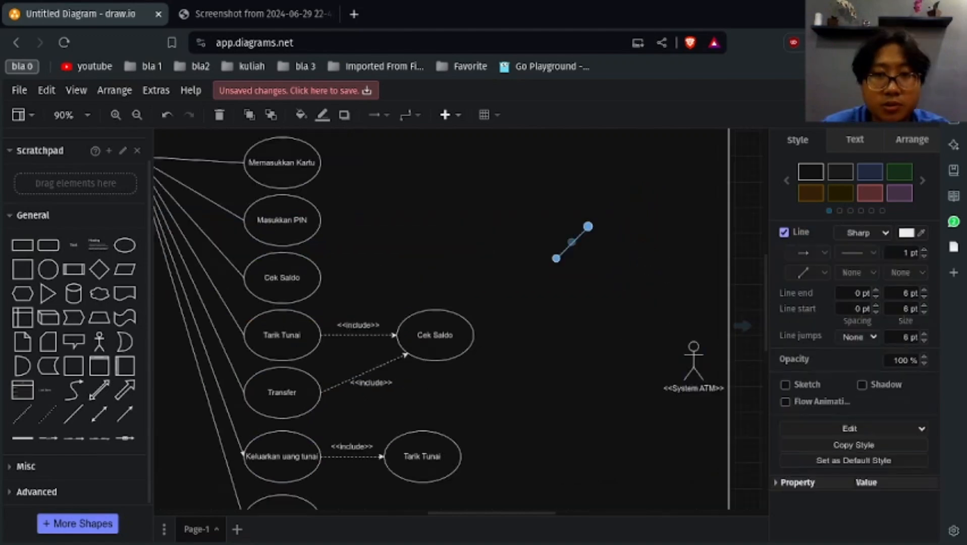
# Connect the <<System ATM>> actor with plain solid lines to Memasukkan Kartu, the left Cek Saldo and Tarik Tunai.
pyautogui.moveTo(589, 226); pyautogui.dragTo(685, 355)
pyautogui.click(652, 343)
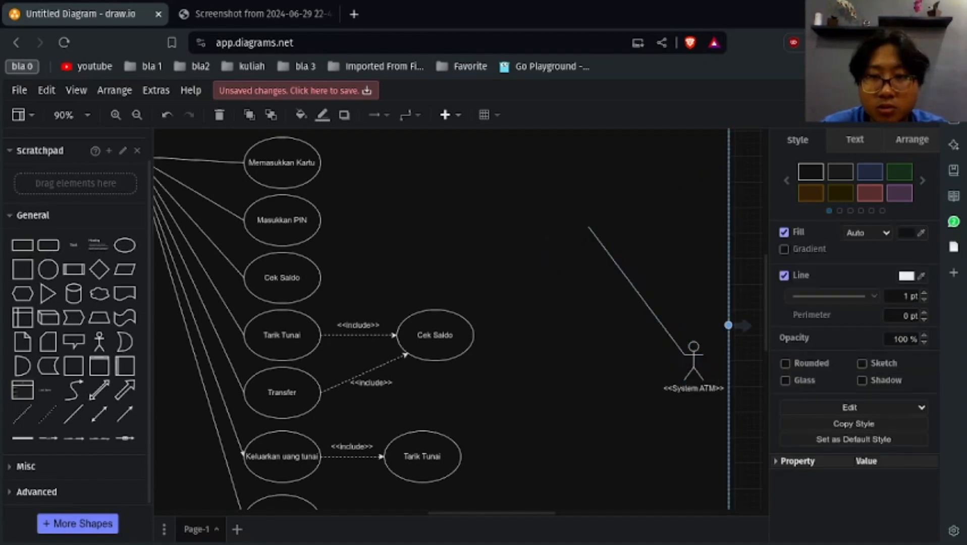
pyautogui.click(636, 290)
pyautogui.moveTo(637, 290); pyautogui.dragTo(623, 291)
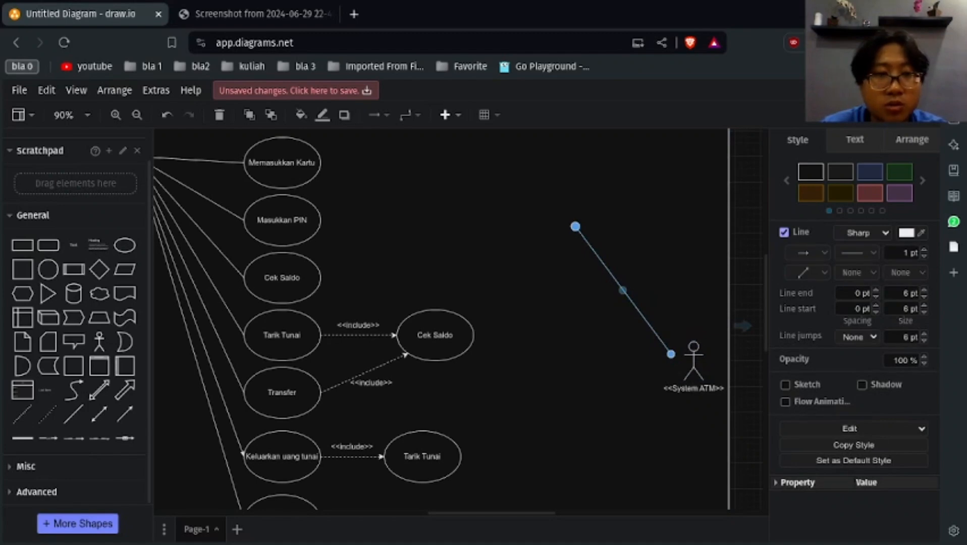
pyautogui.moveTo(576, 226); pyautogui.dragTo(320, 336)
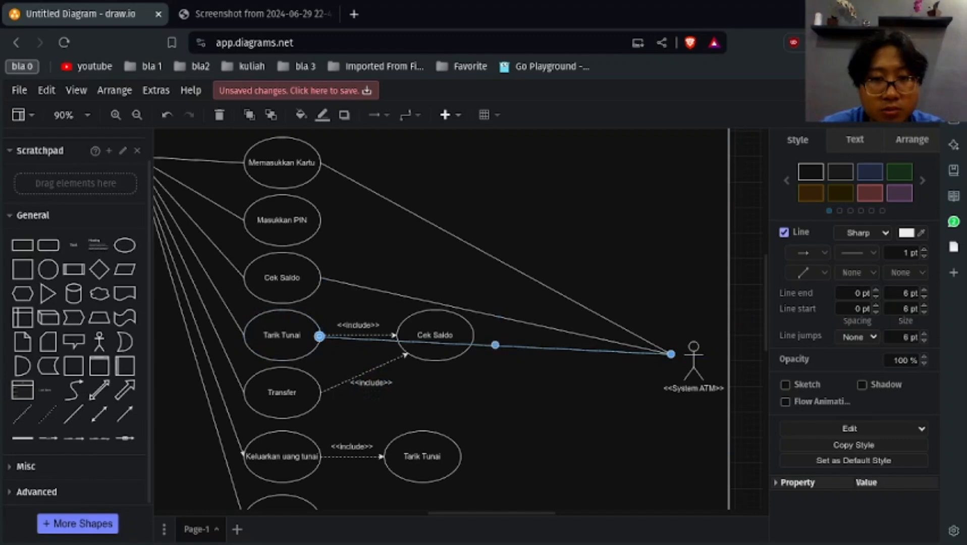
# Lower the included Cek Saldo ellipse slightly and reposition both <<include>> labels along its two dashed arrows.
pyautogui.moveTo(495, 346); pyautogui.dragTo(492, 386)
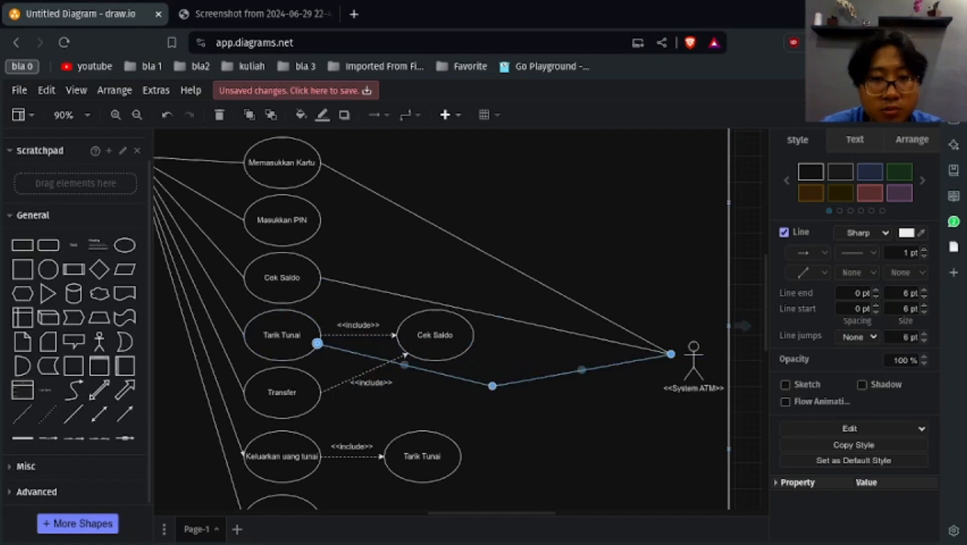
pyautogui.click(435, 335)
pyautogui.moveTo(435, 335); pyautogui.dragTo(436, 354)
pyautogui.click(372, 382)
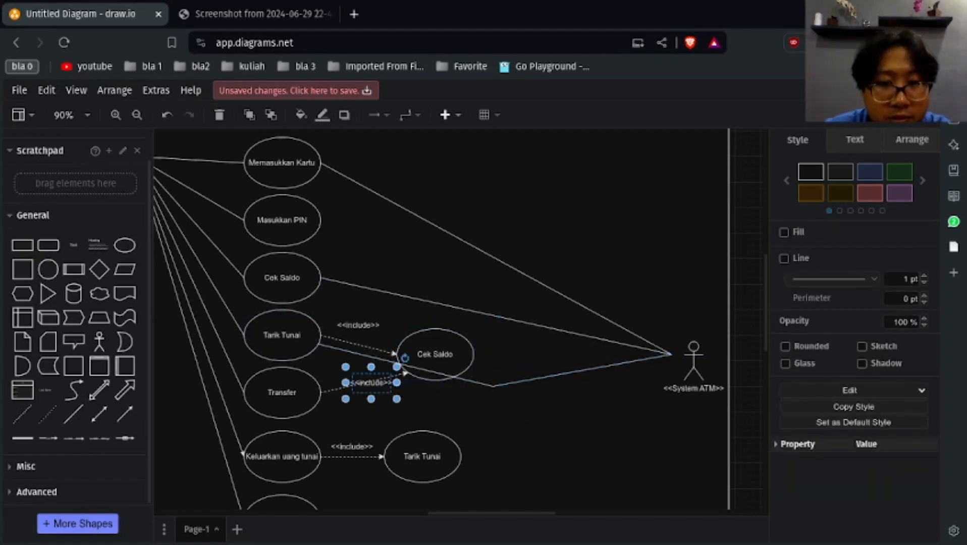
pyautogui.moveTo(371, 383); pyautogui.dragTo(377, 393)
pyautogui.moveTo(358, 325); pyautogui.dragTo(371, 338)
# Reroute the line between Tarik Tunai and <<System ATM>> so that it bends above the included Cek Saldo ellipse.
pyautogui.click(493, 386)
pyautogui.moveTo(493, 386); pyautogui.dragTo(487, 322)
pyautogui.click(505, 373)
pyautogui.click(486, 322)
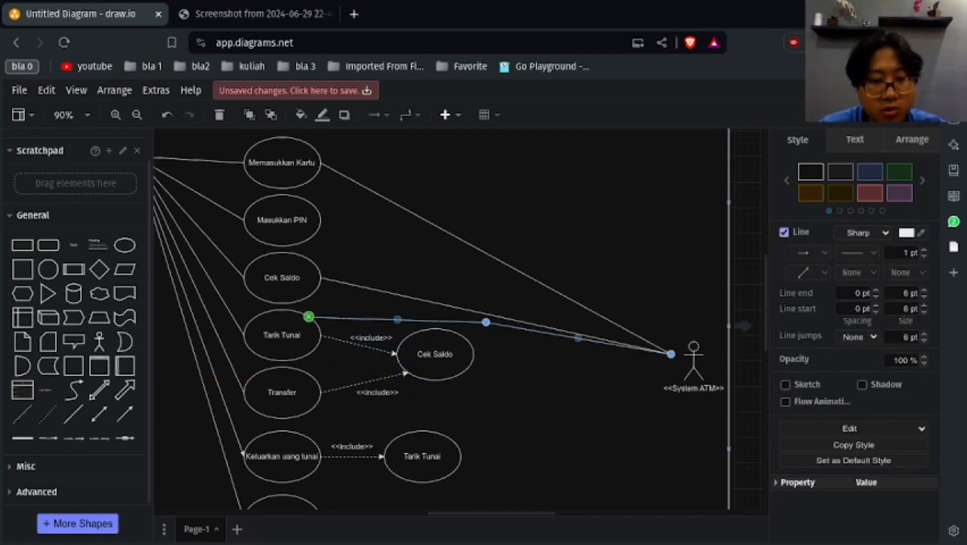
# Connect <<System ATM>> with bent line copies to Transfer's lower-right edge and Keluarkan uang tunai's upper-right edge.
pyautogui.moveTo(309, 318); pyautogui.dragTo(309, 408)
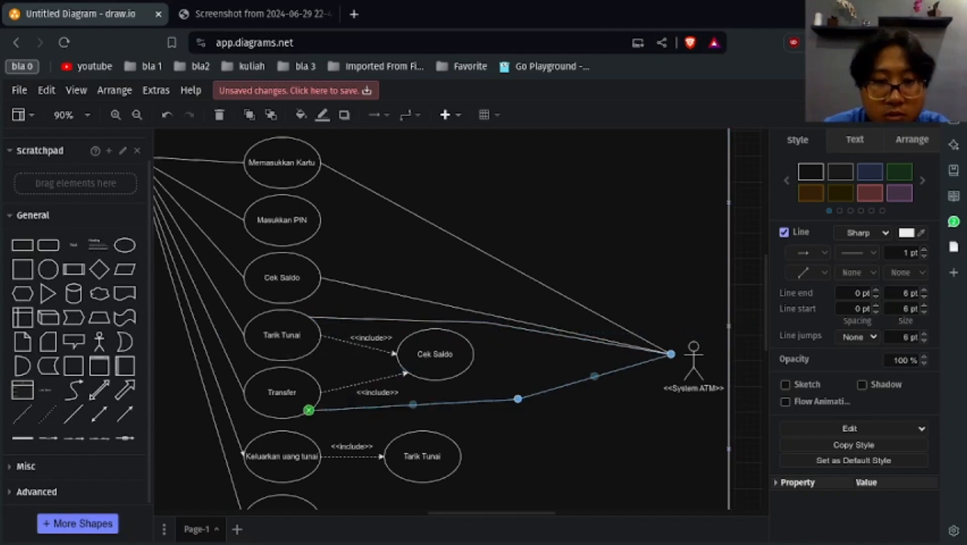
pyautogui.scroll(-3, 439, 319)
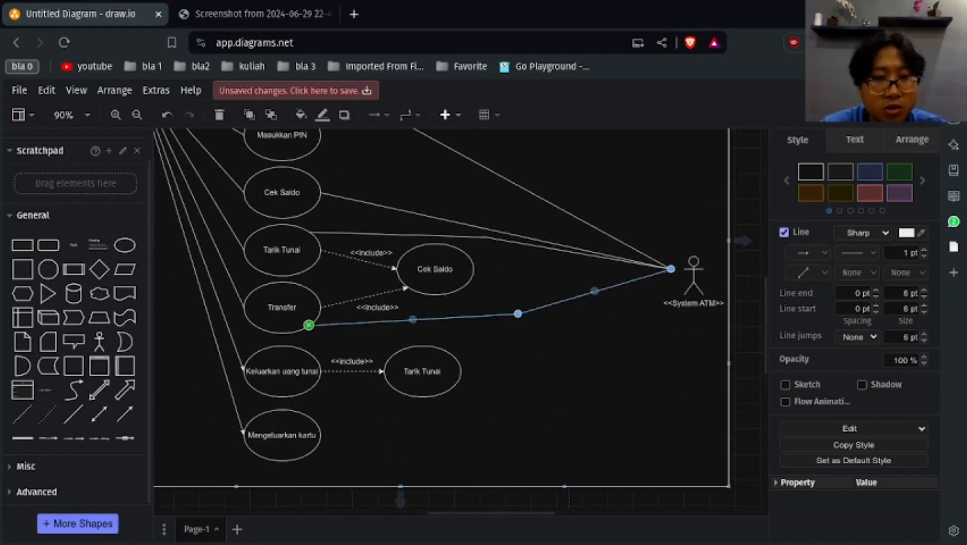
pyautogui.moveTo(309, 325); pyautogui.dragTo(309, 352)
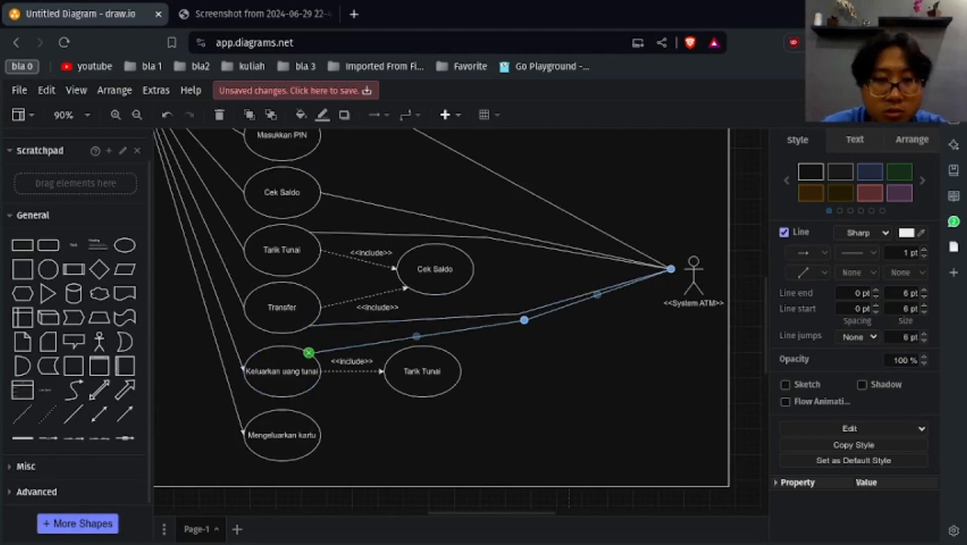
# Duplicate the bent line and connect <<System ATM>> to Mengeluarkan kartu's right edge, bending it below the included Tarik Tunai ellipse.
pyautogui.hotkey('ctrl', 'd')
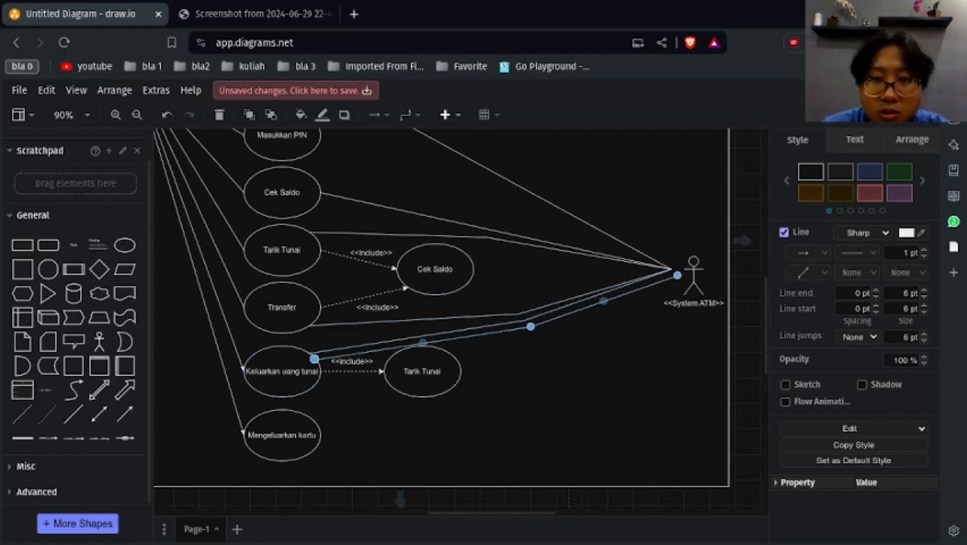
pyautogui.moveTo(677, 275); pyautogui.dragTo(671, 269)
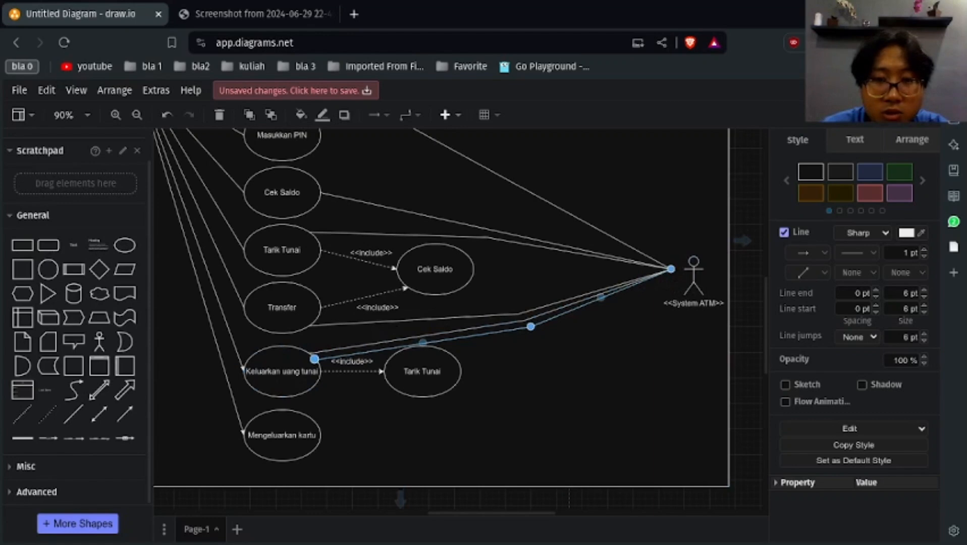
pyautogui.moveTo(531, 327); pyautogui.dragTo(461, 422)
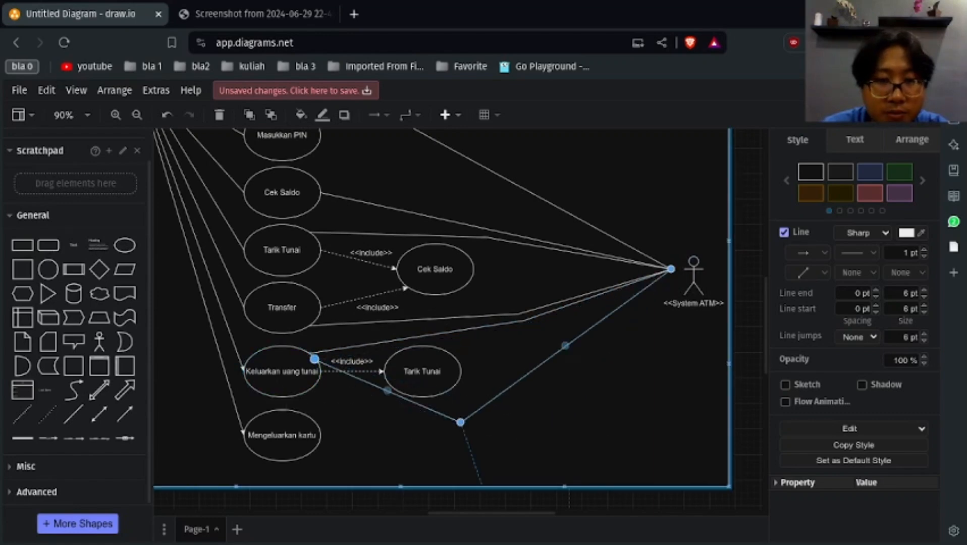
pyautogui.moveTo(314, 359); pyautogui.dragTo(320, 436)
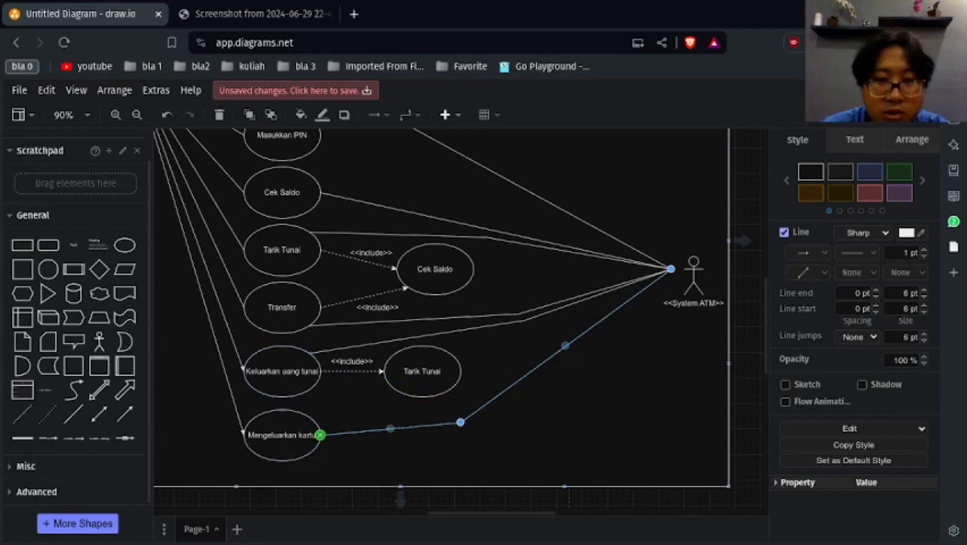
pyautogui.moveTo(460, 422); pyautogui.dragTo(462, 423)
pyautogui.click(479, 453)
# Move the Banking System ATM title to the horizontal centre of the system frame.
pyautogui.scroll(-1, 479, 454)
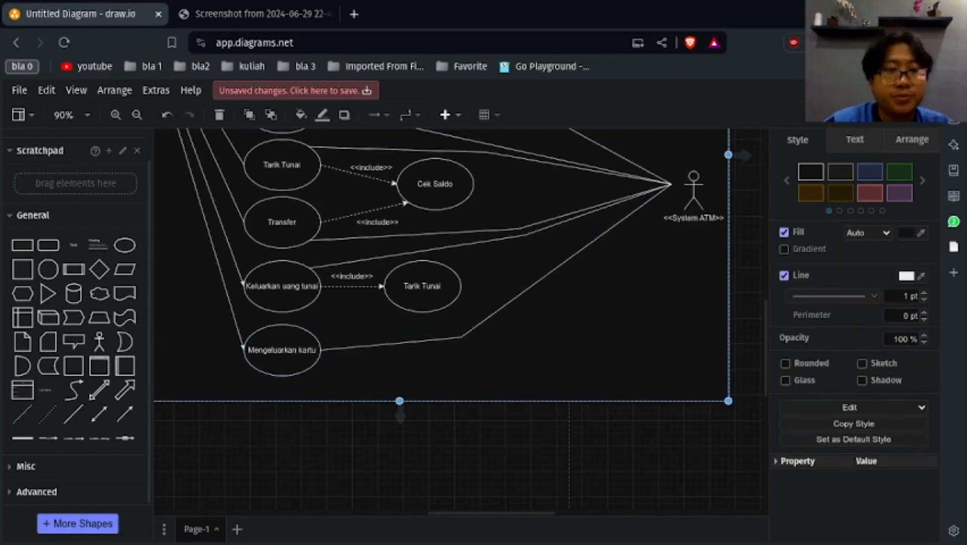
pyautogui.scroll(5, 400, 415)
pyautogui.hscroll(-3, 399, 415)
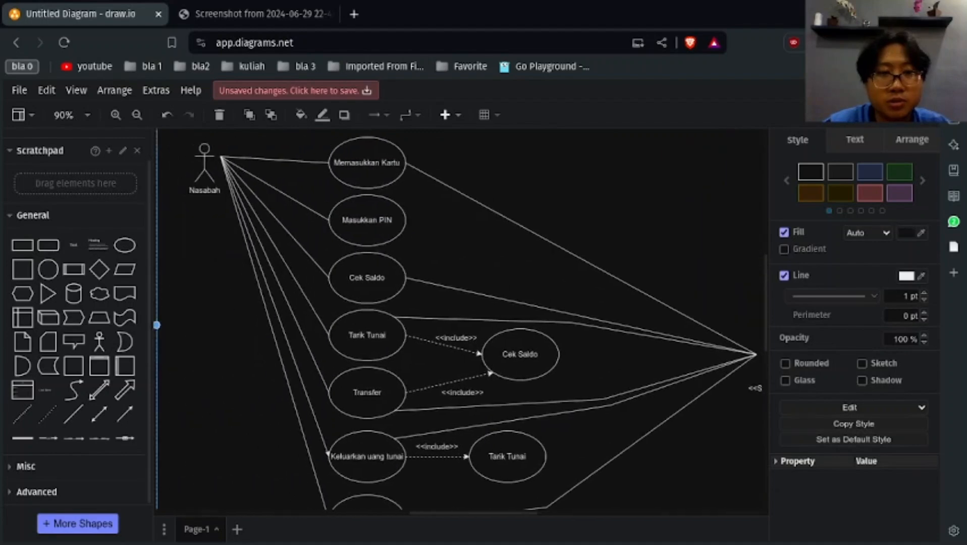
pyautogui.scroll(-2, 506, 331)
pyautogui.scroll(1, 500, 328)
pyautogui.scroll(-1, 500, 331)
pyautogui.click(413, 168)
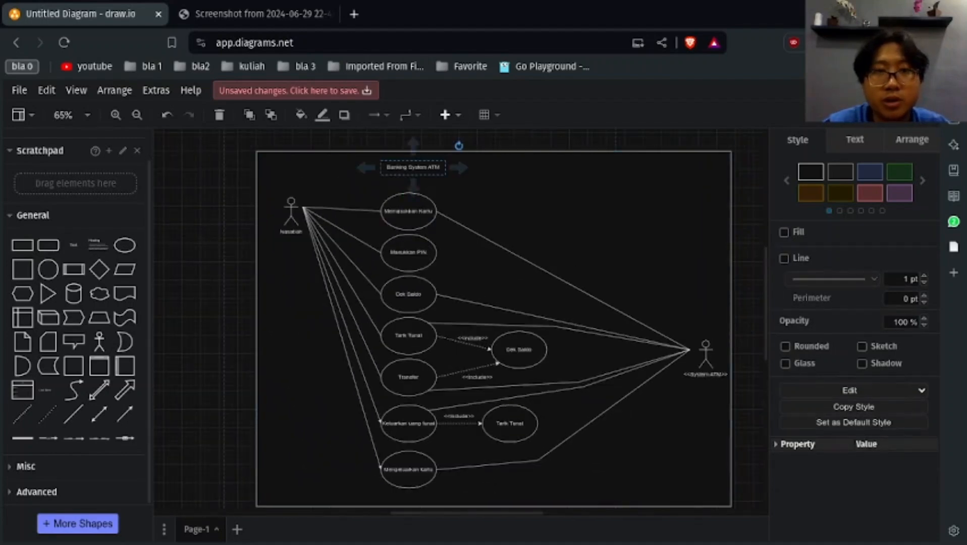
pyautogui.moveTo(413, 168); pyautogui.dragTo(505, 168)
# Raise the bend of the line between Mengeluarkan kartu and <<System ATM>> slightly to free the space beneath it.
pyautogui.click(473, 338)
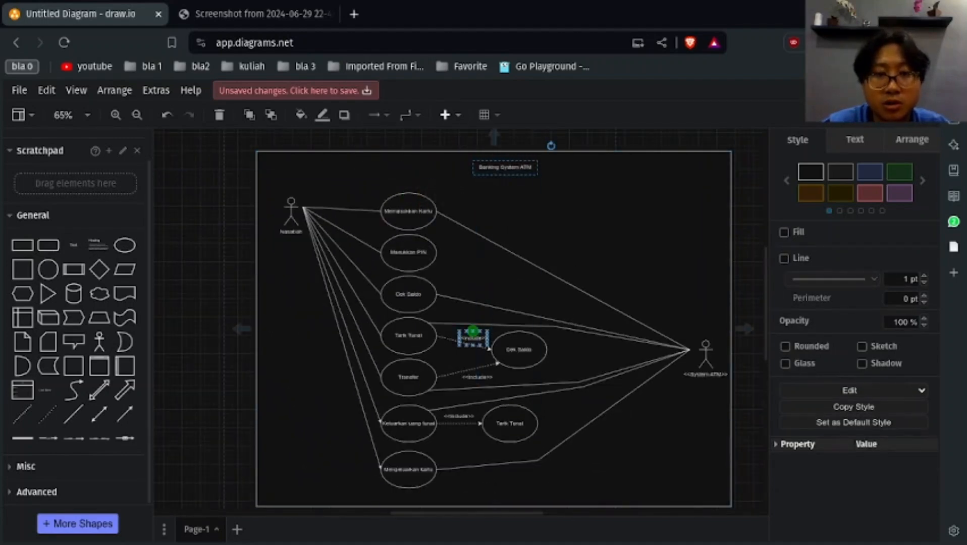
pyautogui.click(458, 416)
pyautogui.scroll(-1, 473, 417)
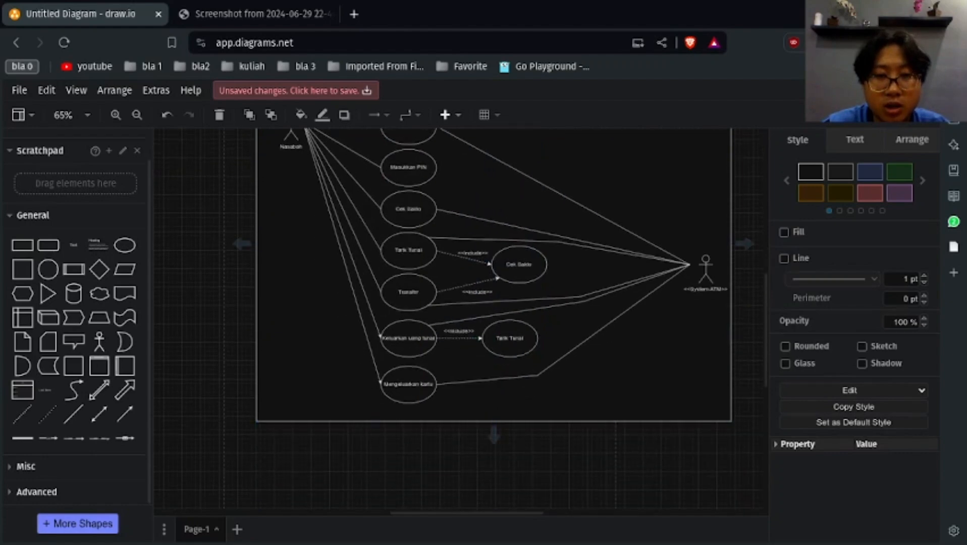
pyautogui.click(533, 385)
pyautogui.scroll(3, 533, 385)
pyautogui.hscroll(-5, 533, 385)
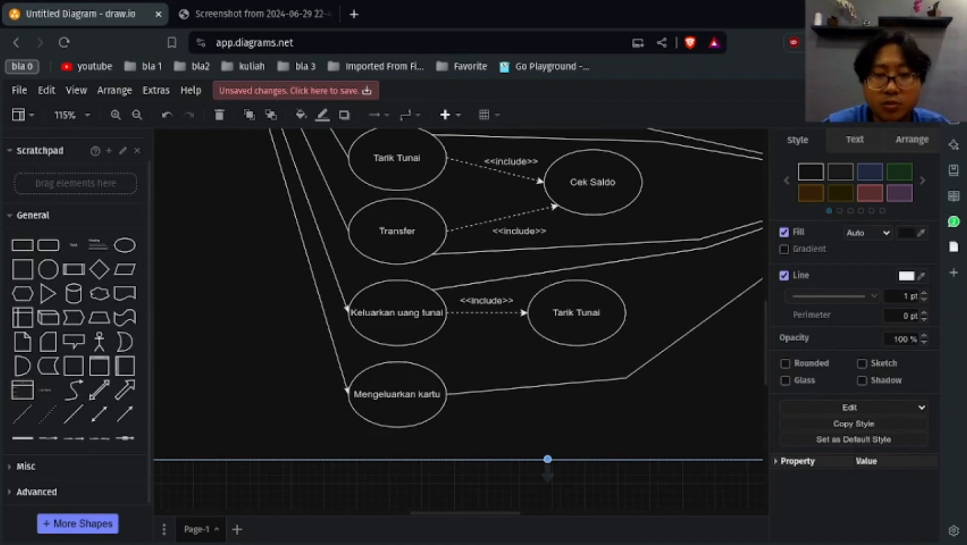
pyautogui.click(626, 378)
pyautogui.moveTo(626, 378); pyautogui.dragTo(618, 354)
pyautogui.click(619, 391)
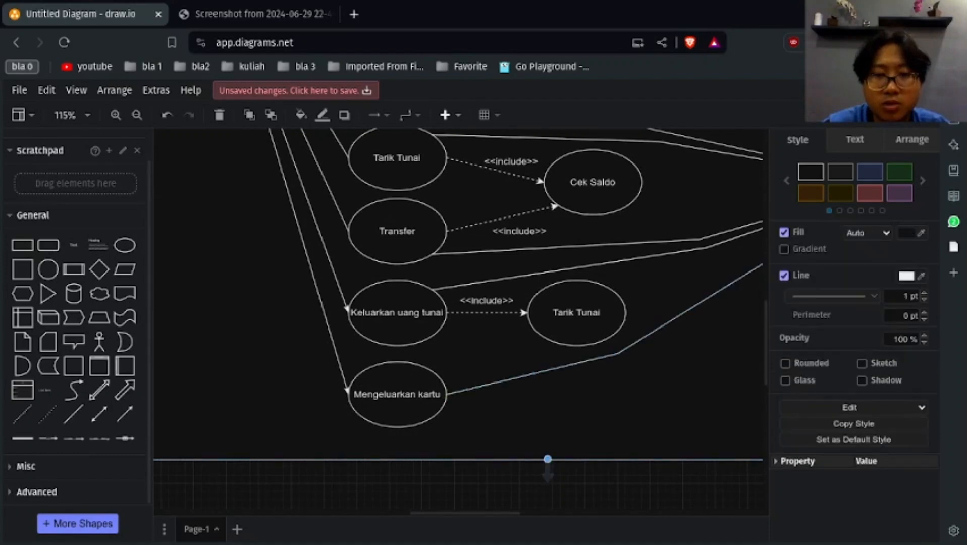
# Place a copy of the included Tarik Tunai ellipse with its arrow and <<include>> label beside Mengeluarkan kartu, and extend the system frame downward.
pyautogui.hotkey('ctrl', 'v')
pyautogui.moveTo(584, 320); pyautogui.dragTo(561, 421)
pyautogui.click(631, 414)
pyautogui.scroll(-2, 632, 415)
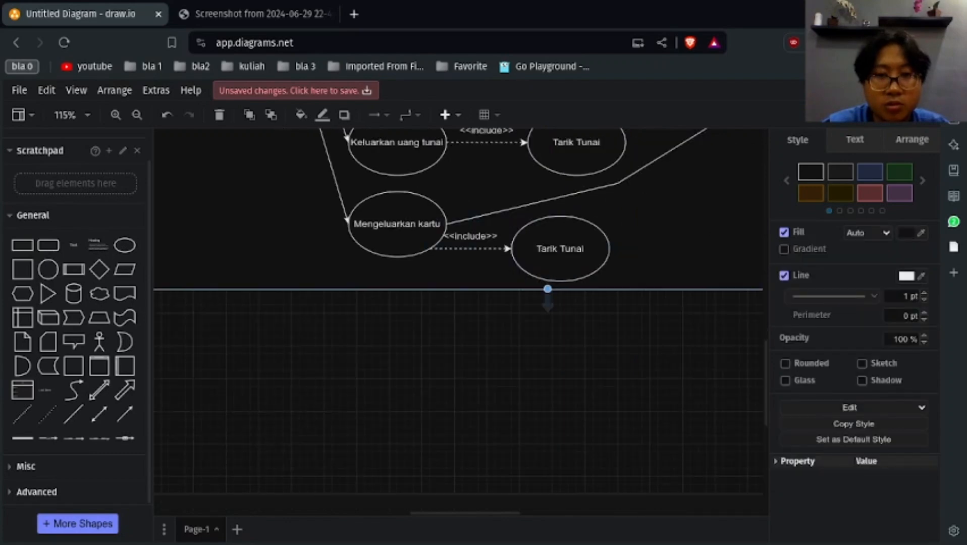
pyautogui.moveTo(547, 290); pyautogui.dragTo(548, 503)
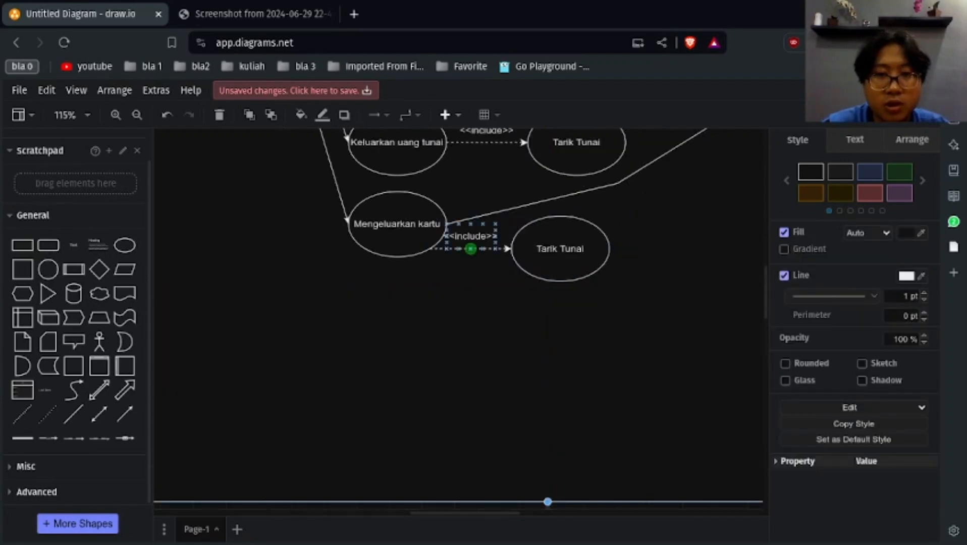
# Change the copied <<include>> label beside Mengeluarkan kartu to <<extend>> and move it to the empty area below.
pyautogui.doubleClick(471, 247)
pyautogui.doubleClick(471, 236)
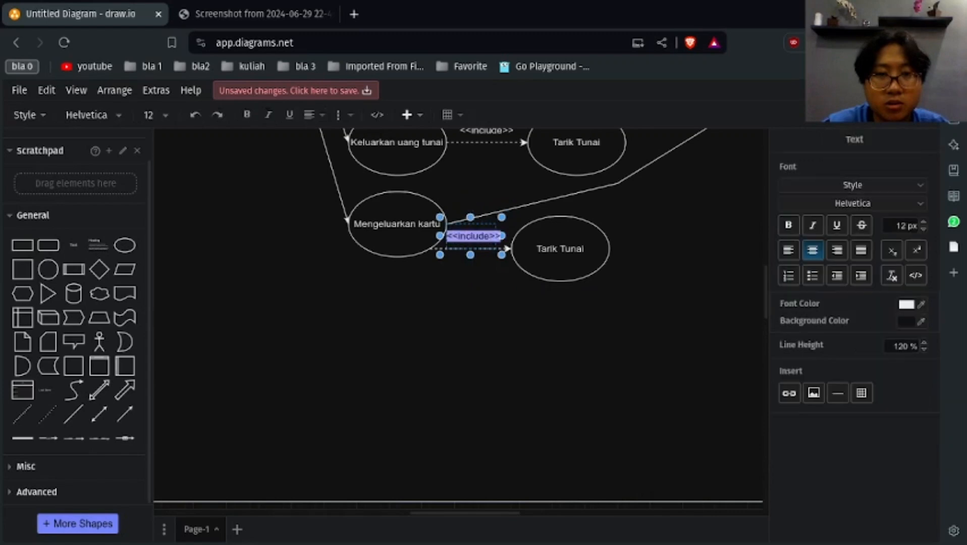
pyautogui.click(483, 236)
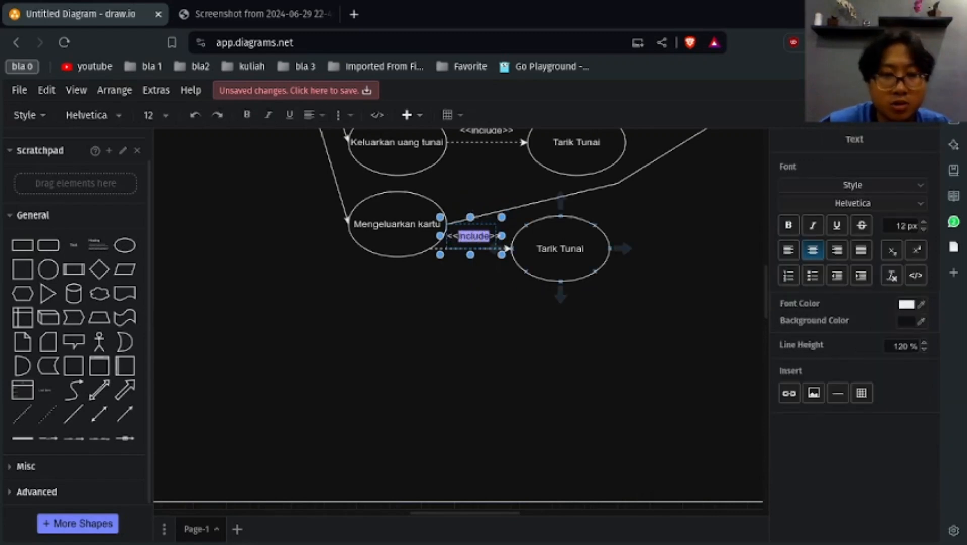
pyautogui.write('extend')
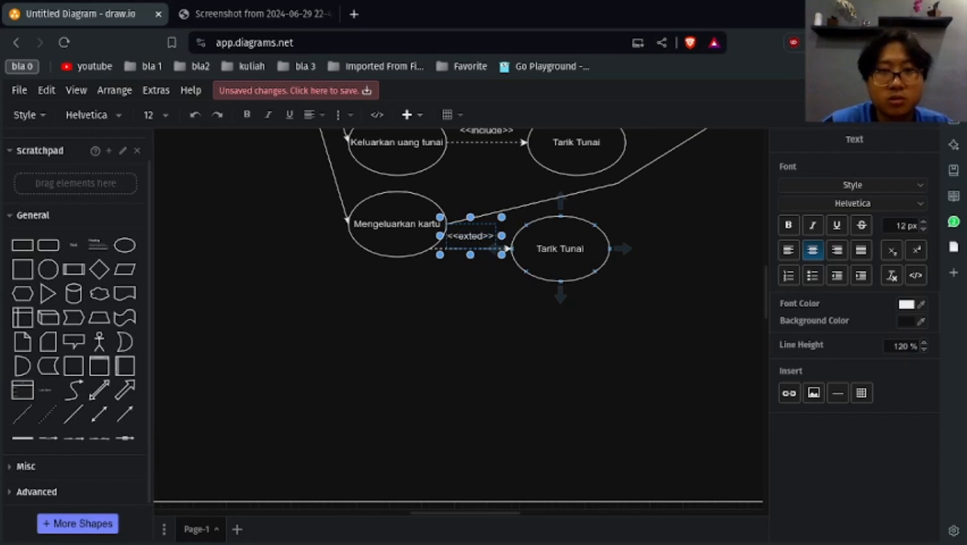
pyautogui.moveTo(483, 237); pyautogui.dragTo(561, 350)
# Point the copied dashed arrow at Mengeluarkan kartu's lower edge, then move the copied Tarik Tunai ellipse beneath it and rename it Notifikasi.
pyautogui.click(482, 249)
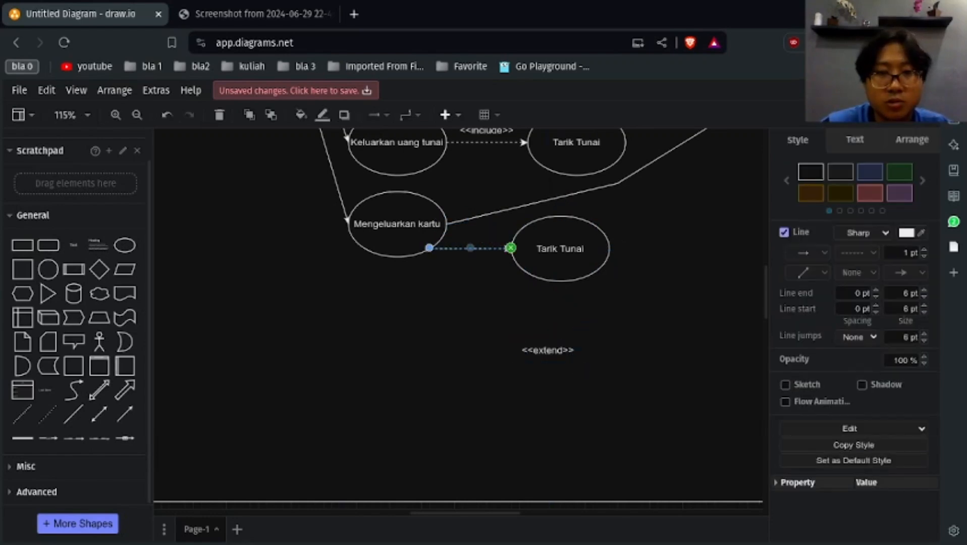
pyautogui.moveTo(482, 248); pyautogui.dragTo(396, 257)
pyautogui.moveTo(560, 249); pyautogui.dragTo(446, 335)
pyautogui.doubleClick(446, 335)
pyautogui.write('Notifikasi')
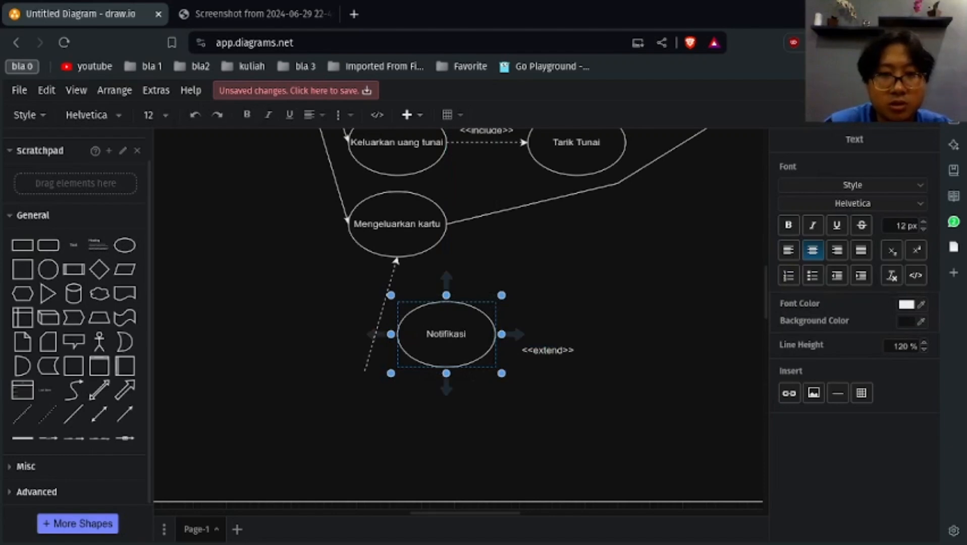
# Centre Notifikasi below Mengeluarkan kartu with the dashed arrow's tail attached to its upper edge, and place the <<extend>> label beside the arrow.
pyautogui.moveTo(447, 349); pyautogui.dragTo(417, 387)
pyautogui.click(363, 359)
pyautogui.click(371, 353)
pyautogui.moveTo(365, 371); pyautogui.dragTo(417, 339)
pyautogui.moveTo(420, 376); pyautogui.dragTo(399, 368)
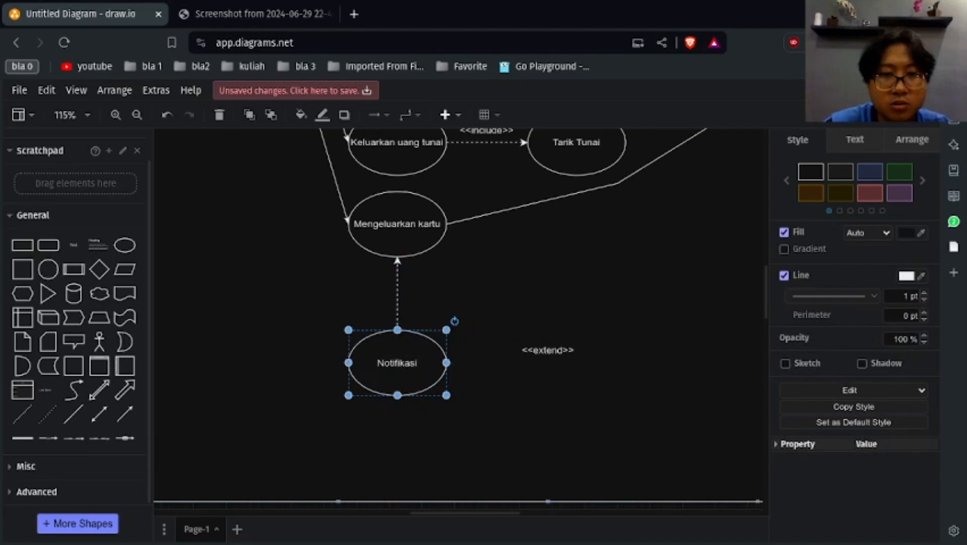
pyautogui.click(548, 350)
pyautogui.moveTo(548, 350); pyautogui.dragTo(430, 293)
pyautogui.click(597, 312)
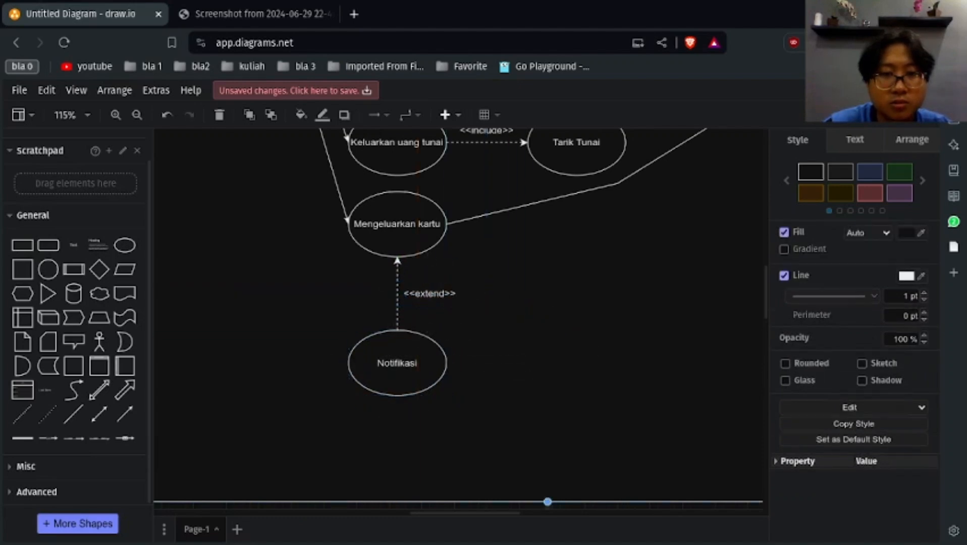
# Shorten the system frame so its lower edge sits just beneath the Notifikasi ellipse.
pyautogui.scroll(-2, 597, 311)
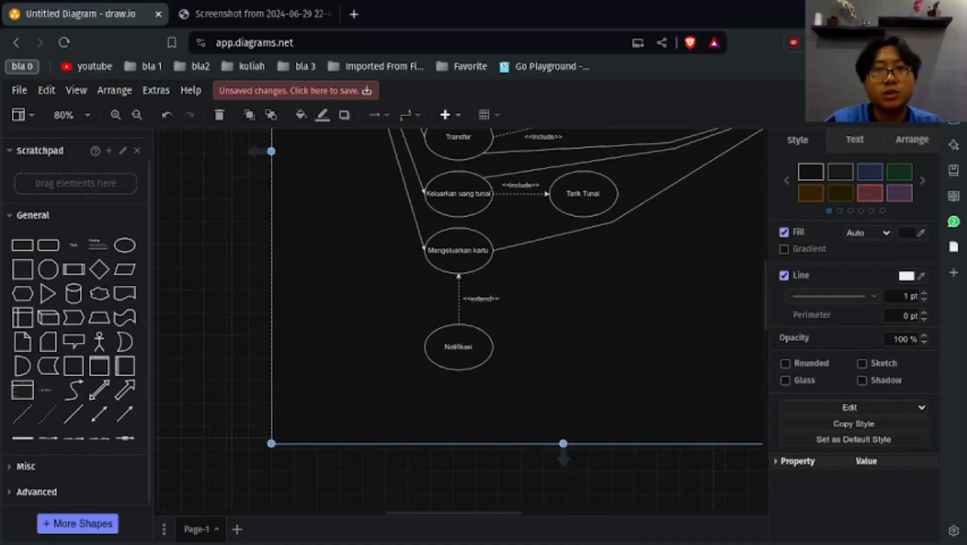
pyautogui.scroll(3, 581, 273)
pyautogui.scroll(-2, 580, 273)
pyautogui.scroll(-2, 510, 303)
pyautogui.hscroll(2, 511, 303)
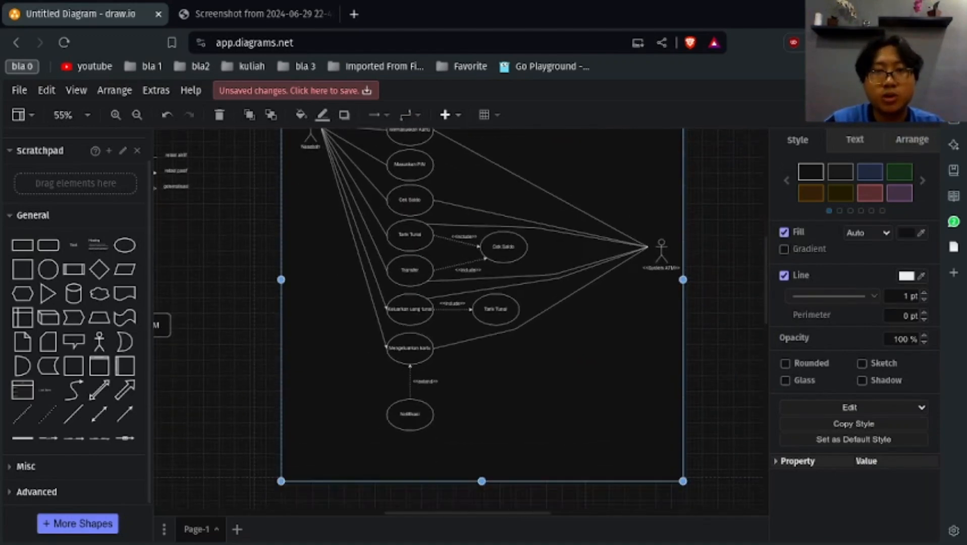
pyautogui.scroll(1, 483, 303)
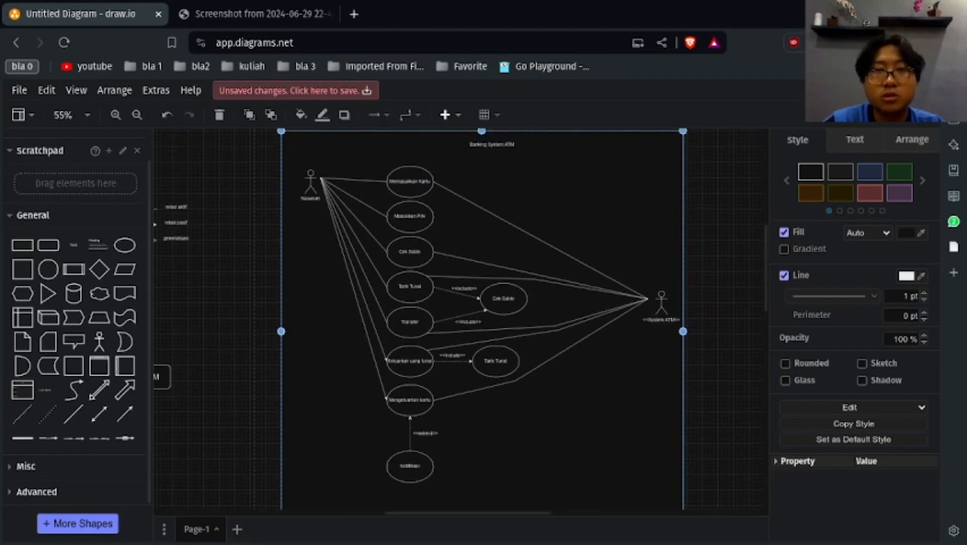
pyautogui.hotkey('ctrl', 'z')
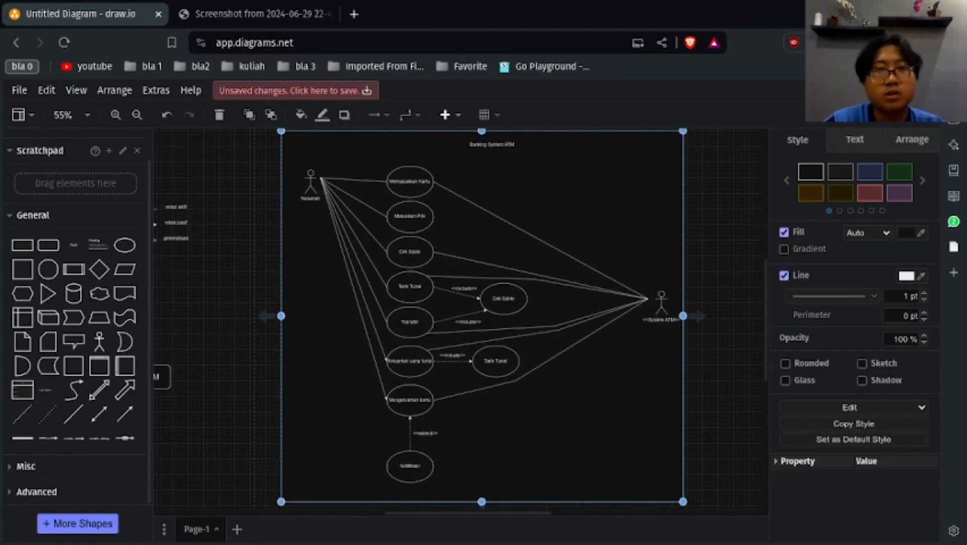
# Compare the diagram with the planning notes listing the ATM actors, use cases and <<include>>/<<extend>> relations.
pyautogui.scroll(-5, 482, 313)
pyautogui.scroll(5, 482, 313)
pyautogui.scroll(-2, 462, 322)
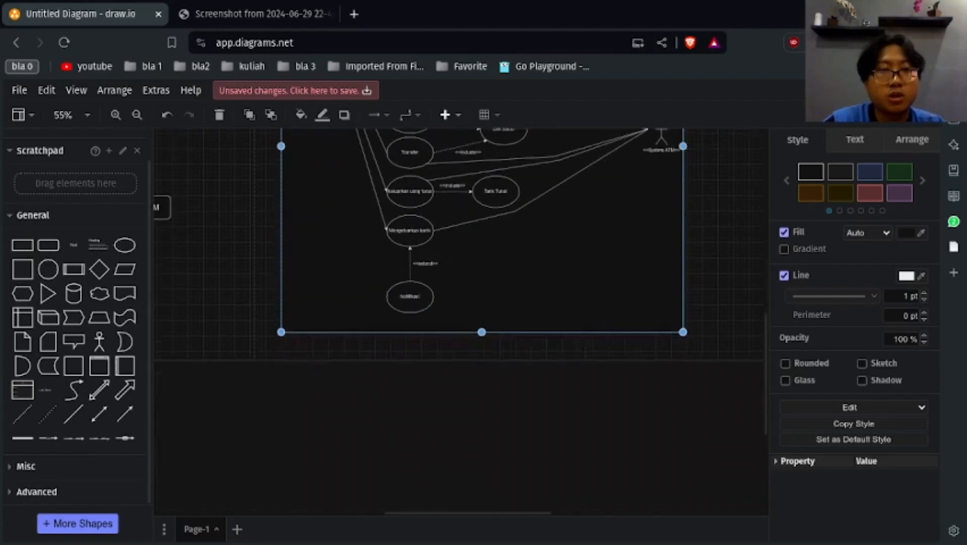
pyautogui.hscroll(-6, 462, 322)
pyautogui.hscroll(2, 462, 322)
pyautogui.scroll(2, 462, 322)
pyautogui.scroll(3, 335, 308)
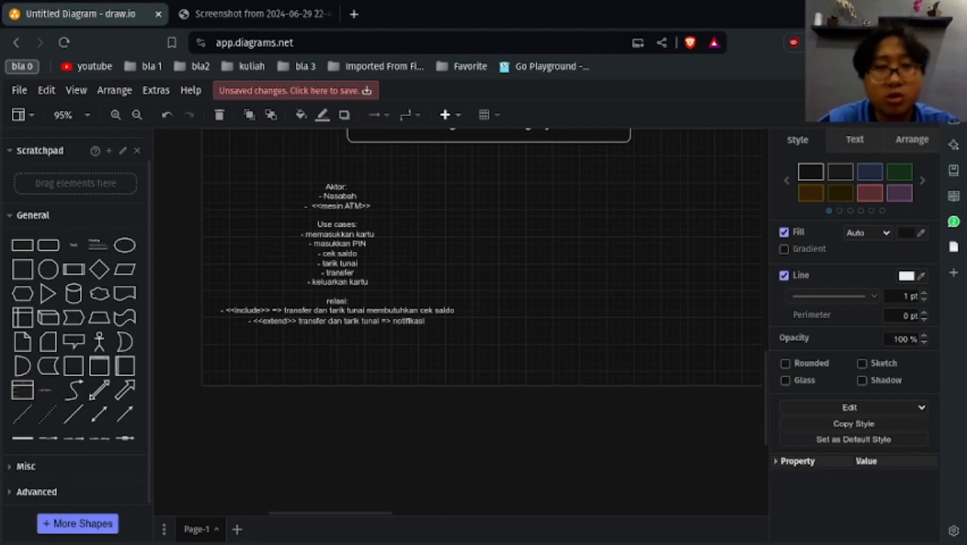
pyautogui.hscroll(6, 459, 321)
pyautogui.scroll(2, 459, 321)
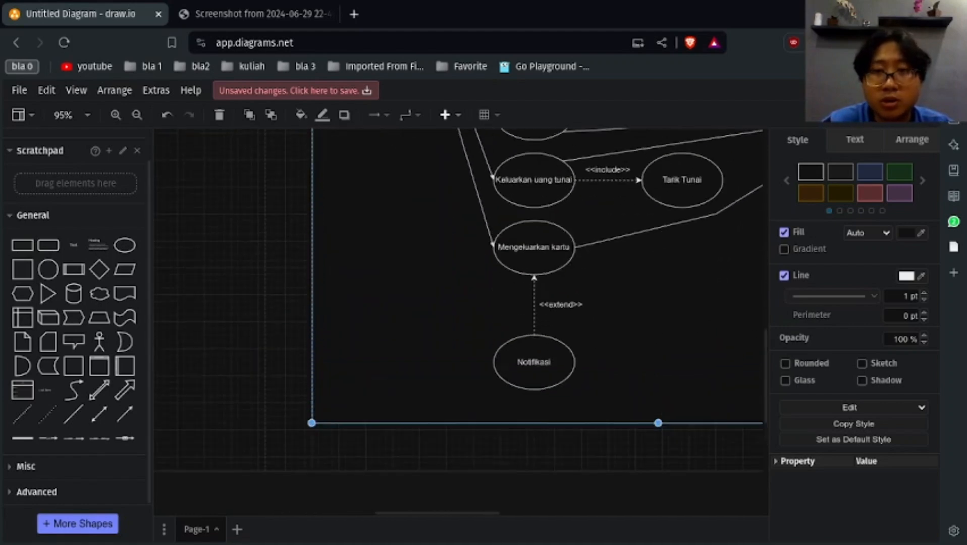
pyautogui.hscroll(2, 459, 322)
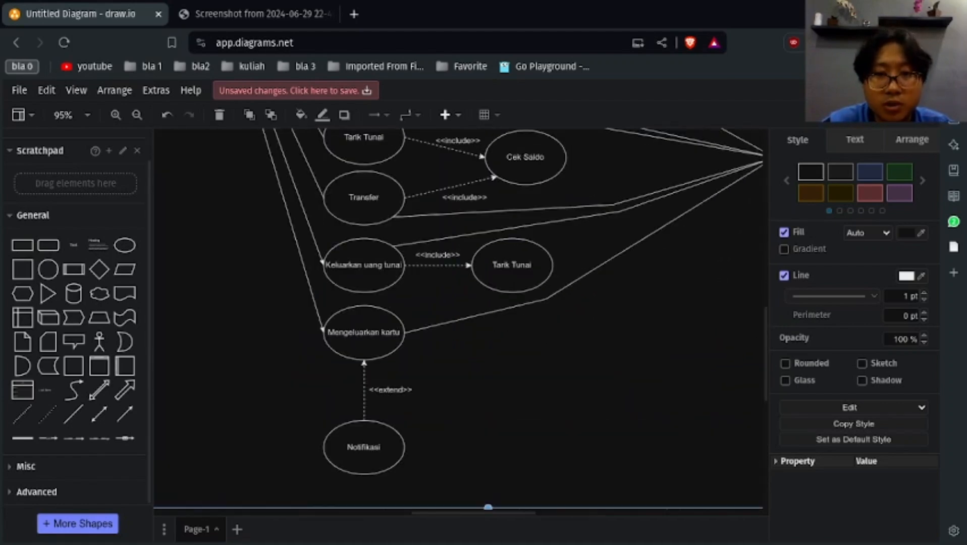
# Move Mengeluarkan kartu, Notifikasi and the <<extend>> label lower to free space below Keluarkan uang tunai, extending the system frame downward.
pyautogui.click(477, 316)
pyautogui.scroll(-2, 477, 315)
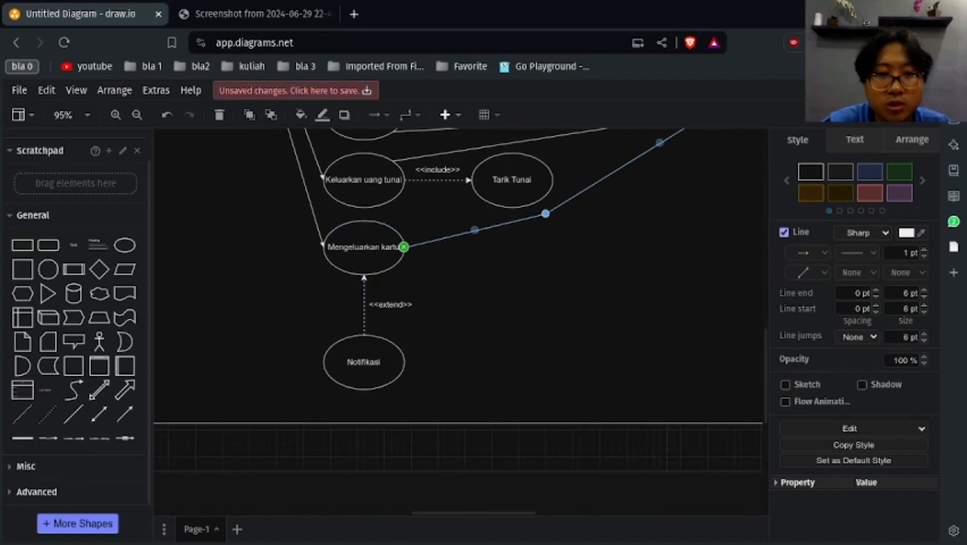
pyautogui.click(365, 247)
pyautogui.keyDown('shift'); pyautogui.click(365, 362); pyautogui.keyUp('shift')
pyautogui.moveTo(364, 362); pyautogui.dragTo(365, 465)
pyautogui.scroll(-3, 489, 364)
pyautogui.moveTo(489, 253); pyautogui.dragTo(488, 388)
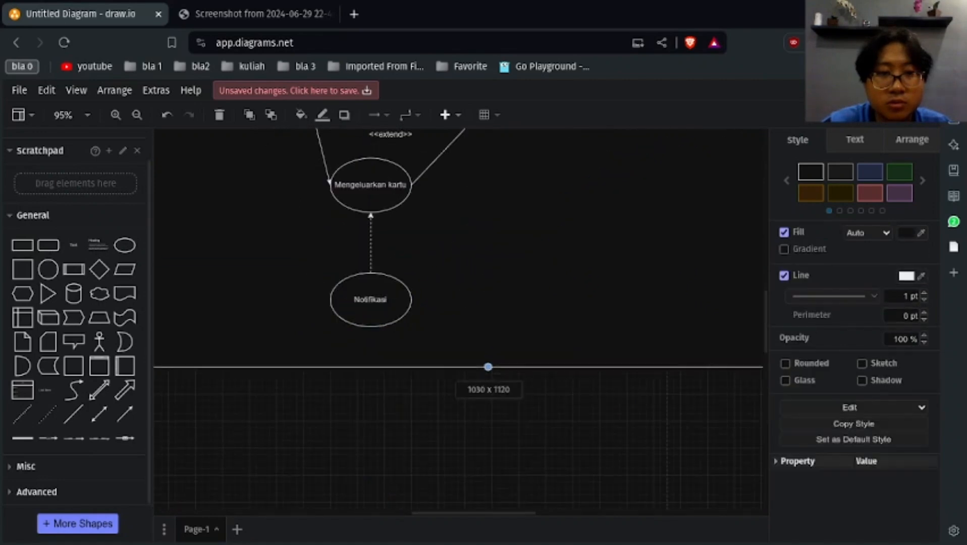
pyautogui.scroll(3, 488, 389)
pyautogui.moveTo(391, 304); pyautogui.dragTo(405, 413)
# Copy Notifikasi with its dashed arrow and <<extend>> label beneath Keluarkan uang tunai, with the arrow pointing to that use case.
pyautogui.keyDown('shift'); pyautogui.click(402, 413); pyautogui.keyUp('shift')
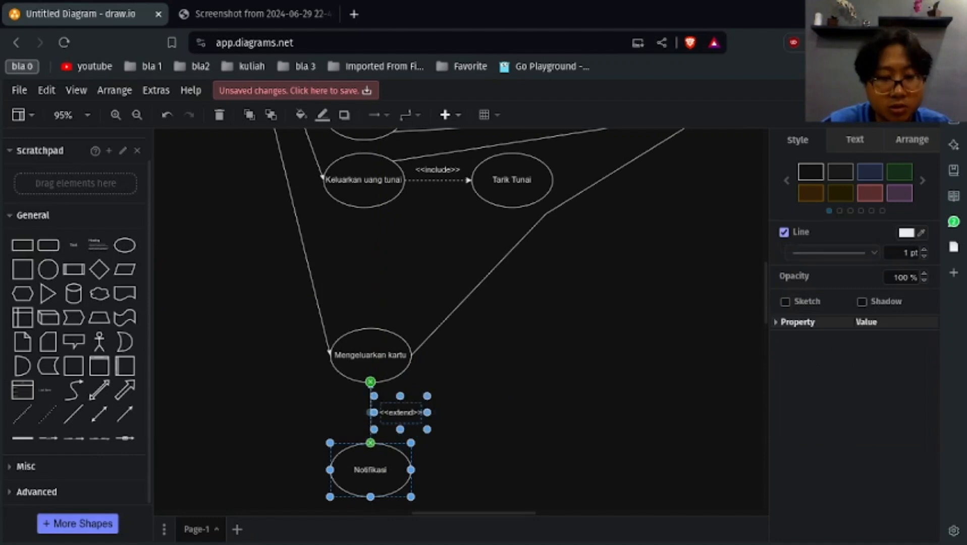
pyautogui.hotkey('ctrl', 'c')
pyautogui.hotkey('ctrl', 'v')
pyautogui.moveTo(377, 476); pyautogui.dragTo(367, 294)
pyautogui.hotkey('ctrl', 'z')
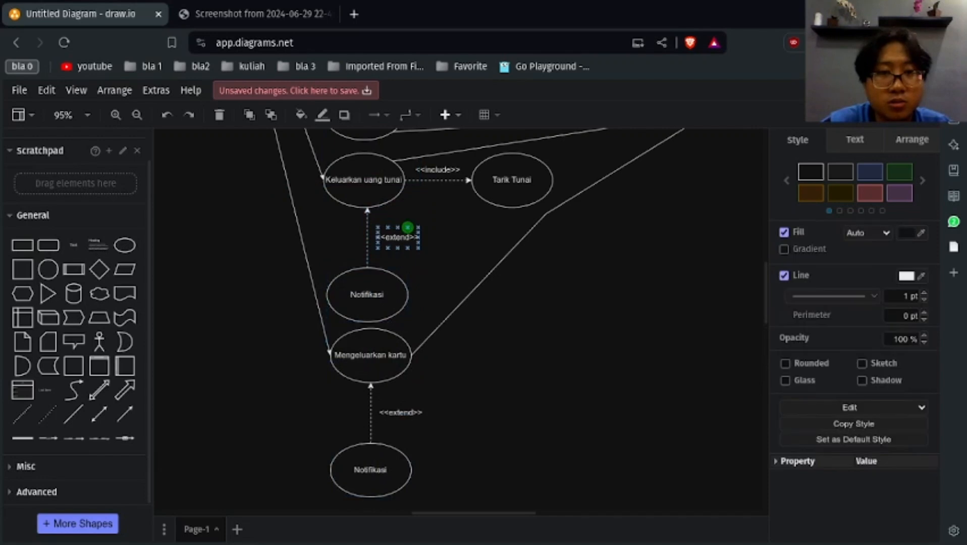
pyautogui.hotkey('ctrl', 'z')
pyautogui.moveTo(367, 207); pyautogui.dragTo(366, 207)
pyautogui.moveTo(367, 294); pyautogui.dragTo(364, 274)
pyautogui.click(397, 237)
pyautogui.moveTo(397, 237); pyautogui.dragTo(390, 231)
pyautogui.click(533, 311)
# Delete the Notifikasi ellipse, dashed arrow and <<extend>> label beneath Mengeluarkan kartu.
pyautogui.scroll(-3, 532, 312)
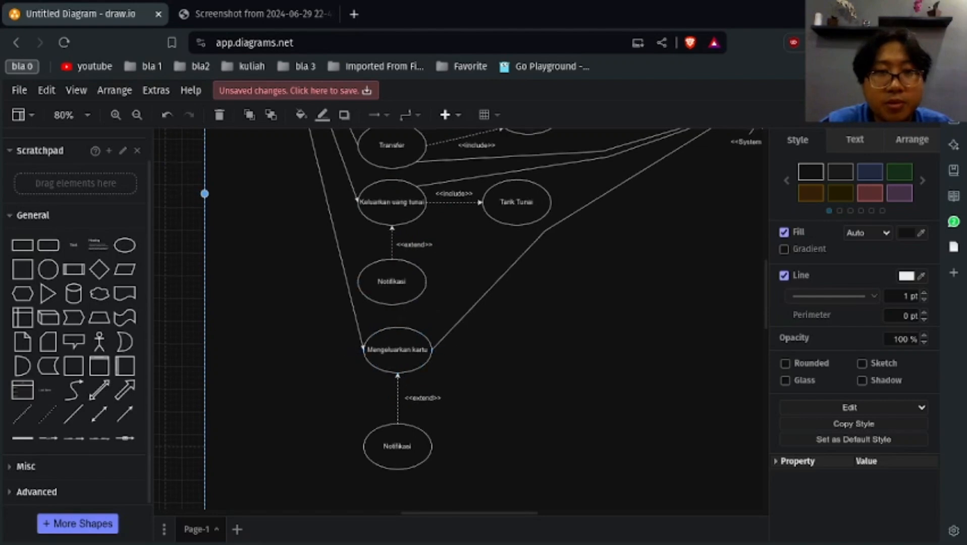
pyautogui.scroll(3, 406, 394)
pyautogui.scroll(-9, 404, 313)
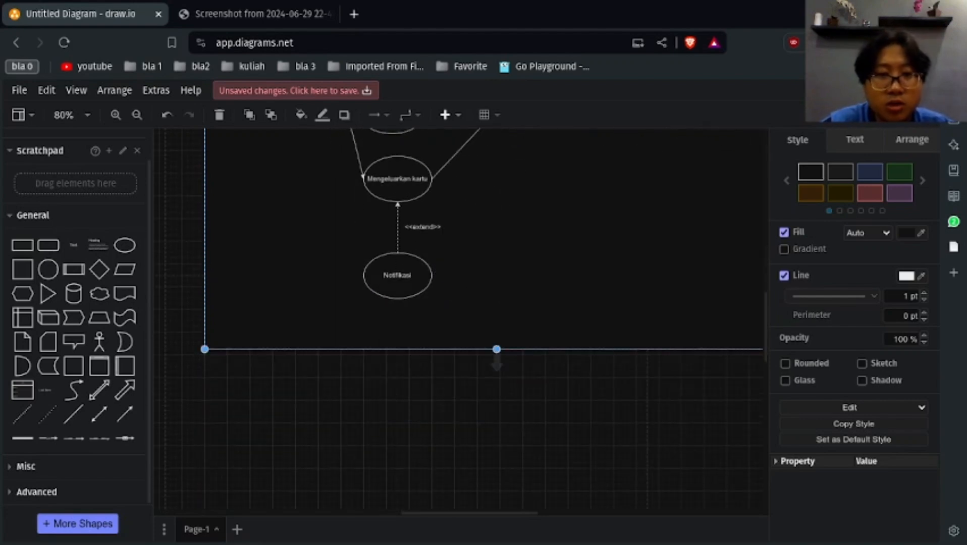
pyautogui.scroll(3, 404, 313)
pyautogui.moveTo(454, 394); pyautogui.dragTo(359, 320)
pyautogui.hotkey('ctrl', 'z')
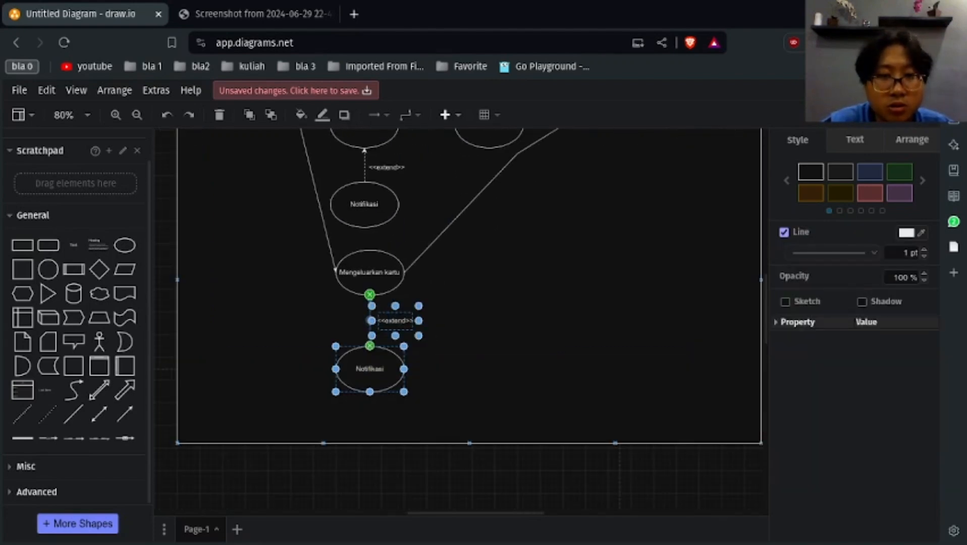
pyautogui.press('Delete')
# Move Mengeluarkan kartu, Notifikasi, Keluarkan uang tunai and its included Tarik Tunai lower, and shift the lowest <<System ATM>> line's bend outward.
pyautogui.click(370, 280)
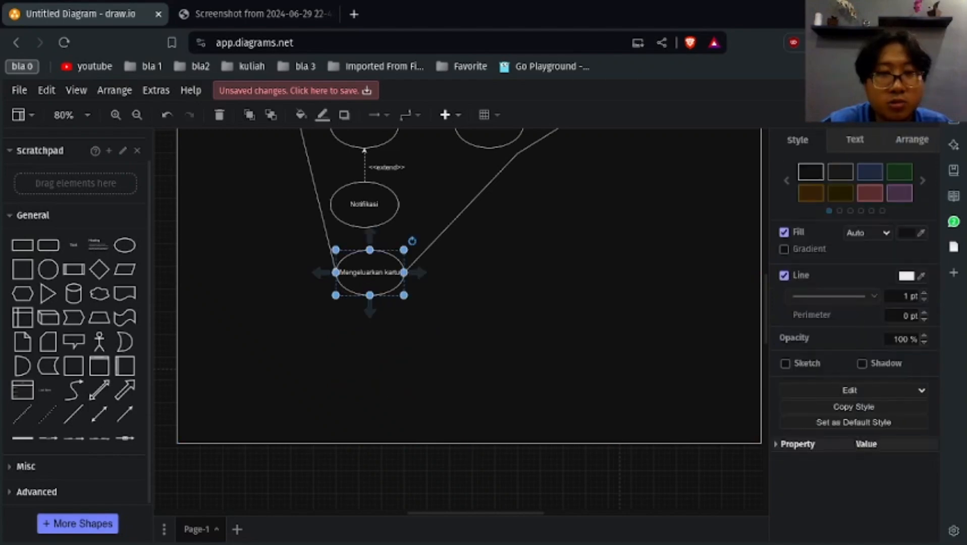
pyautogui.moveTo(369, 273); pyautogui.dragTo(367, 346)
pyautogui.scroll(3, 367, 346)
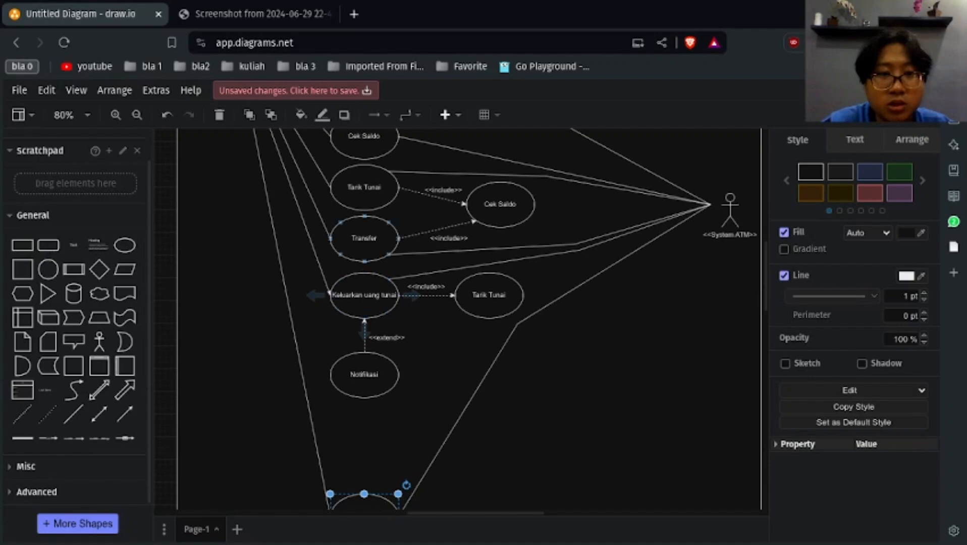
pyautogui.moveTo(365, 300); pyautogui.dragTo(359, 312)
pyautogui.moveTo(365, 374); pyautogui.dragTo(370, 449)
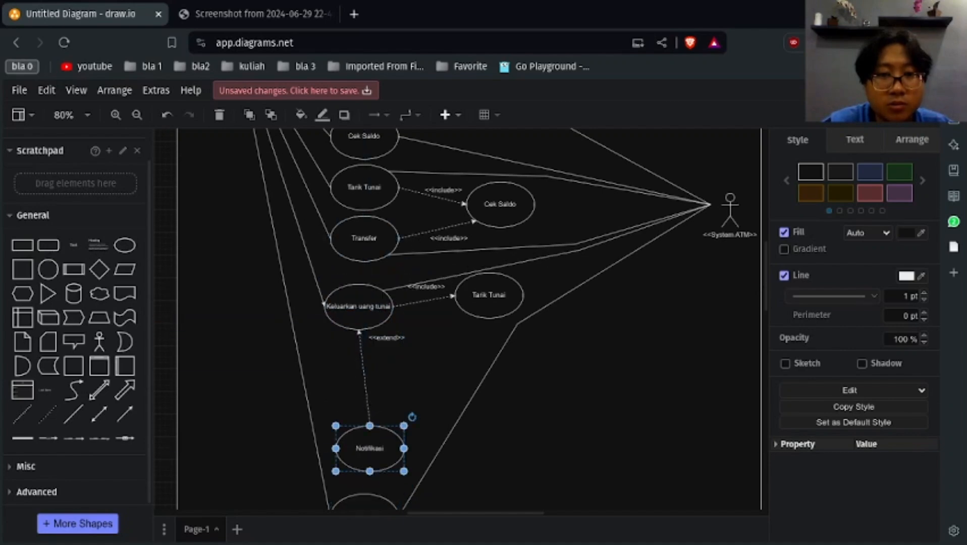
pyautogui.moveTo(359, 307); pyautogui.dragTo(379, 335)
pyautogui.moveTo(489, 295); pyautogui.dragTo(574, 380)
pyautogui.click(519, 324)
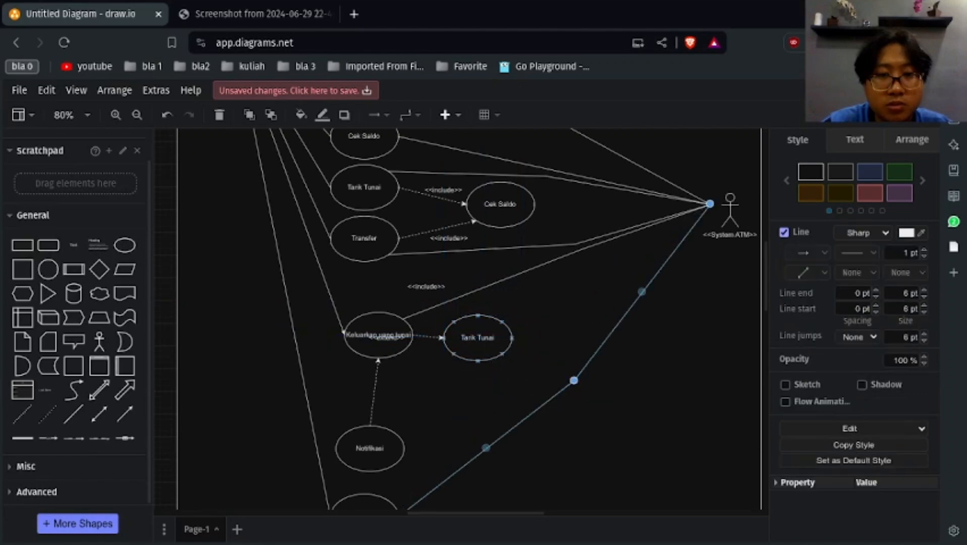
# Reposition the <<extend>> and <<include>> labels next to the dashed arrows of Keluarkan uang tunai.
pyautogui.moveTo(387, 338); pyautogui.dragTo(404, 395)
pyautogui.click(426, 287)
pyautogui.moveTo(426, 287); pyautogui.dragTo(430, 352)
pyautogui.click(479, 399)
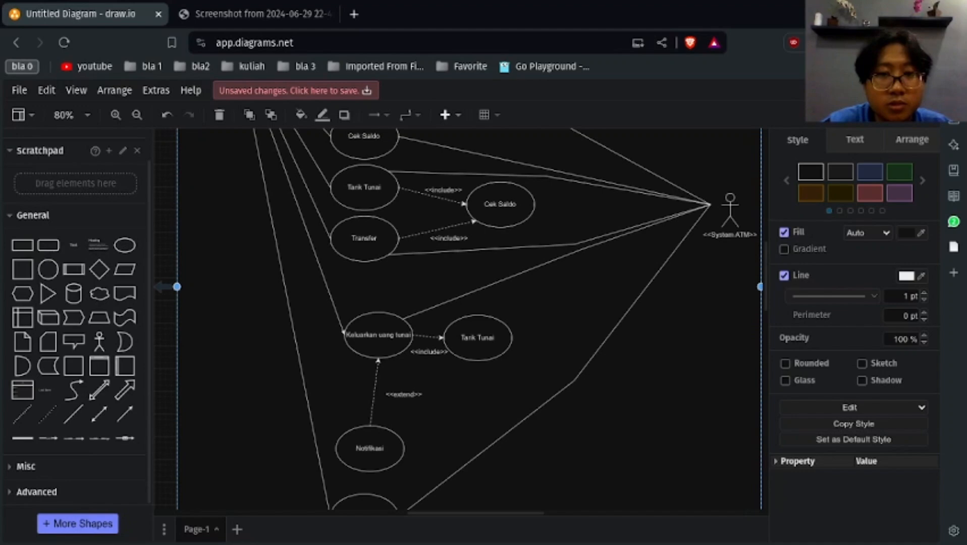
# Shift Keluarkan uang tunai and its included Tarik Tunai further down, and lower the bend of the line to <<System ATM>>.
pyautogui.moveTo(378, 335); pyautogui.dragTo(364, 364)
pyautogui.moveTo(478, 338); pyautogui.dragTo(495, 380)
pyautogui.moveTo(580, 249); pyautogui.dragTo(585, 318)
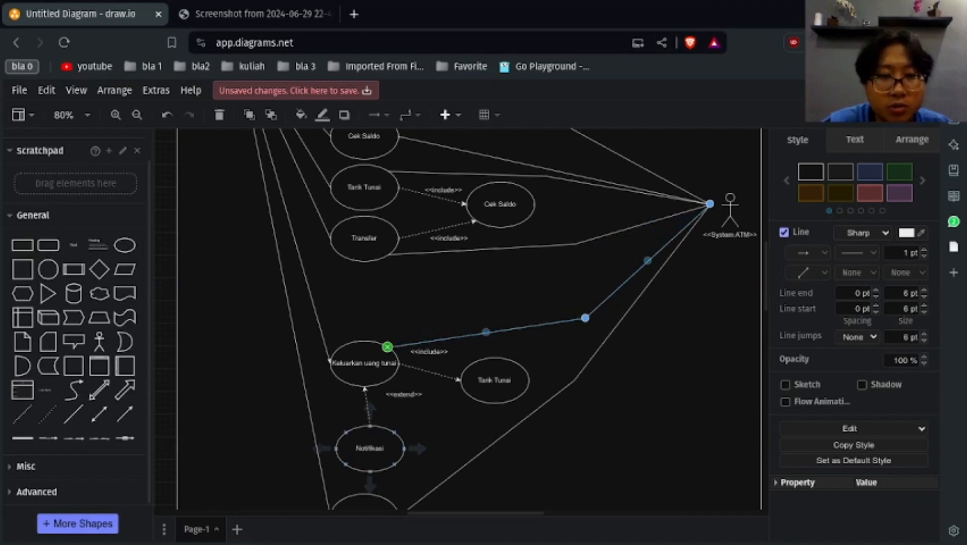
# Move Notifikasi between Transfer and Keluarkan uang tunai, run its arrow from its left edge to Keluarkan uang tunai's top, and place <<extend>> alongside.
pyautogui.moveTo(370, 449); pyautogui.dragTo(483, 289)
pyautogui.moveTo(365, 385); pyautogui.dragTo(364, 340)
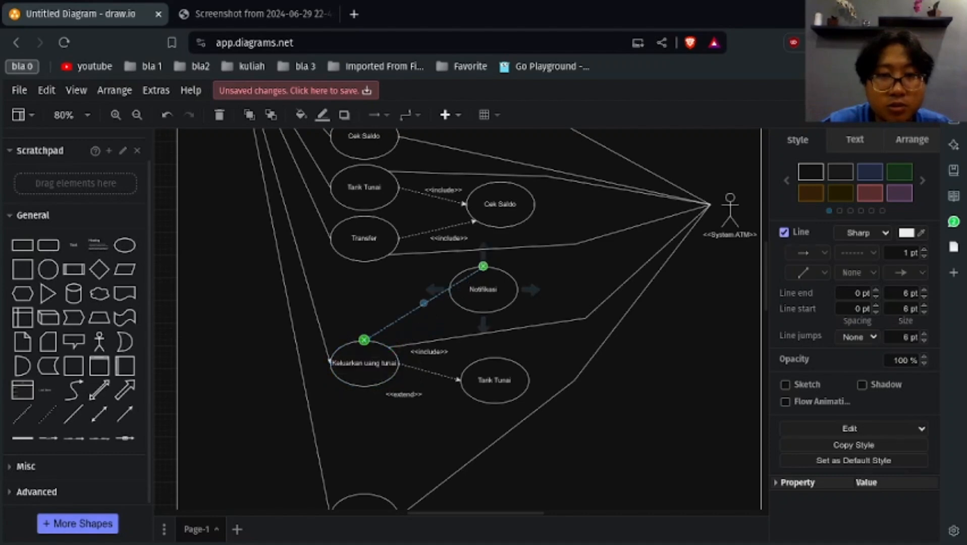
pyautogui.moveTo(483, 266); pyautogui.dragTo(449, 289)
pyautogui.moveTo(404, 395); pyautogui.dragTo(376, 317)
# Duplicate the dashed arrow and <<extend>> label, and connect the copy from Notifikasi to Transfer's lower edge with the label alongside.
pyautogui.hotkey('ctrl', 'v')
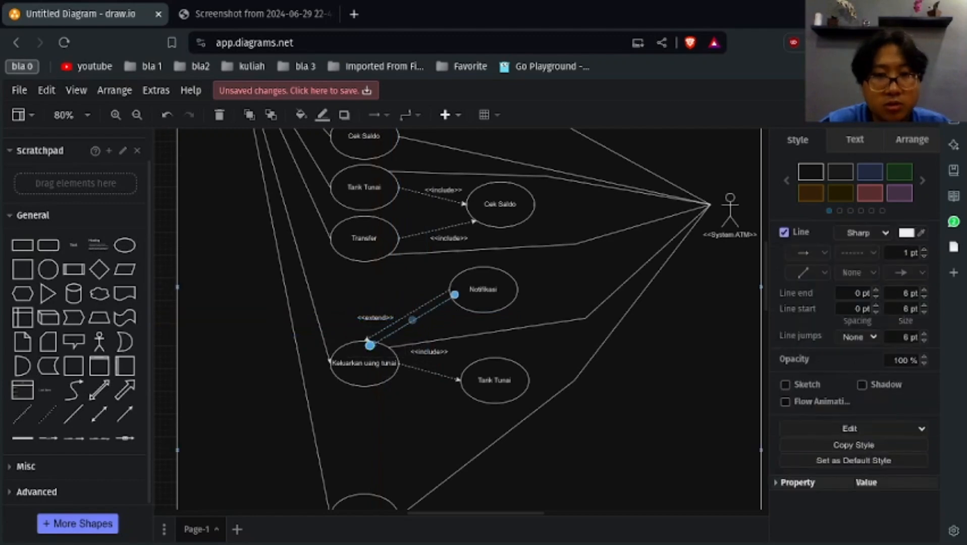
pyautogui.moveTo(455, 294); pyautogui.dragTo(450, 290)
pyautogui.moveTo(370, 345); pyautogui.dragTo(368, 262)
pyautogui.click(376, 317)
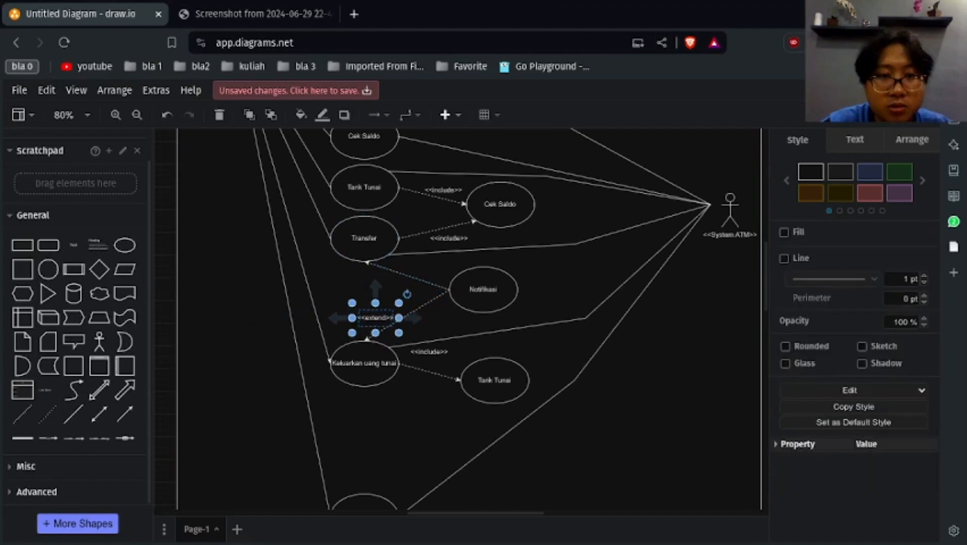
pyautogui.hotkey('ctrl', 'c')
pyautogui.hotkey('ctrl', 'v')
pyautogui.moveTo(382, 323); pyautogui.dragTo(387, 281)
pyautogui.click(555, 291)
# Raise the bend of Keluarkan uang tunai's <<System ATM>> line, and align the included Tarik Tunai ellipse and its <<include>> label with the use case.
pyautogui.moveTo(586, 319); pyautogui.dragTo(575, 306)
pyautogui.moveTo(495, 381); pyautogui.dragTo(506, 367)
pyautogui.click(430, 352)
pyautogui.moveTo(430, 352); pyautogui.dragTo(438, 355)
# Move Mengeluarkan kartu up to just below Keluarkan uang tunai and adjust the bend of its line to <<System ATM>>.
pyautogui.scroll(-1, 438, 355)
pyautogui.click(436, 371)
pyautogui.moveTo(365, 432); pyautogui.dragTo(353, 341)
pyautogui.moveTo(574, 295); pyautogui.dragTo(580, 318)
pyautogui.click(581, 364)
pyautogui.scroll(3, 581, 364)
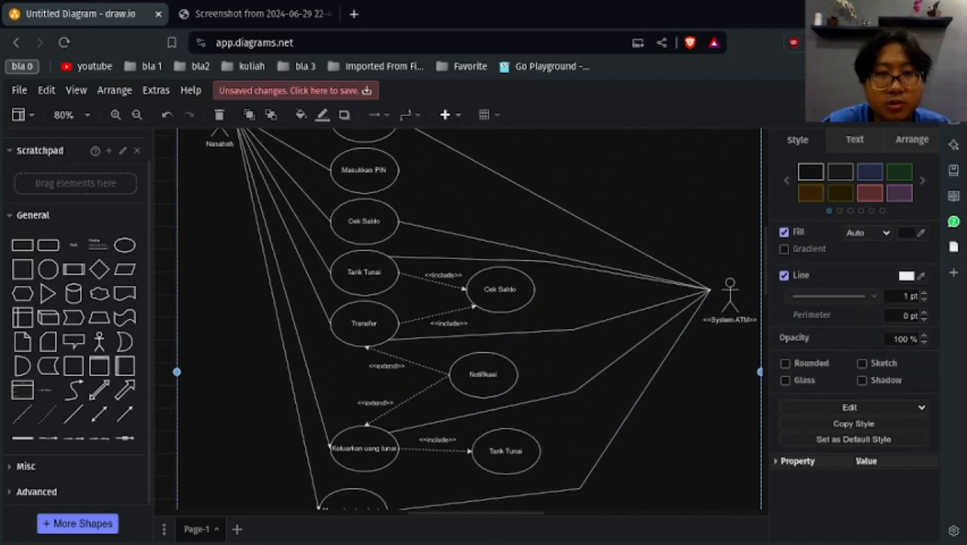
pyautogui.scroll(-1, 579, 304)
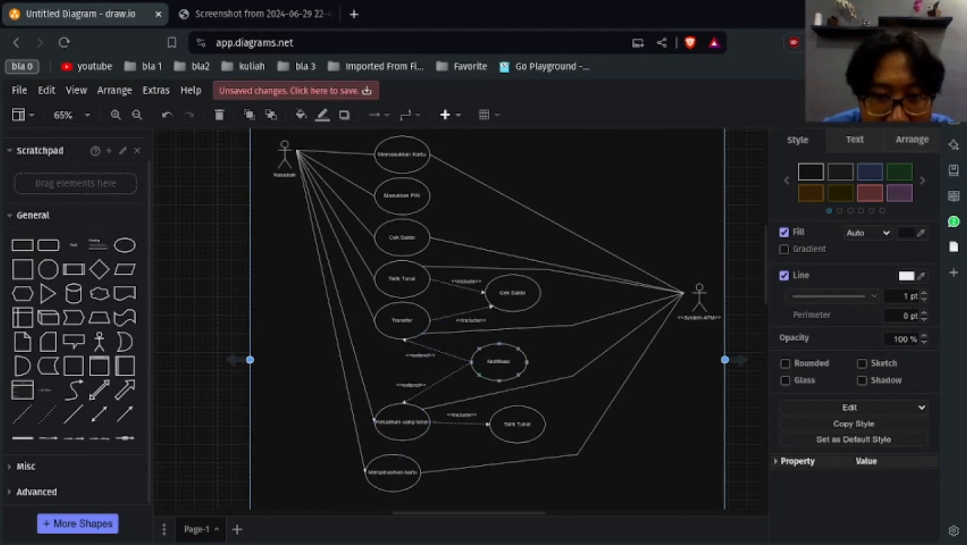
pyautogui.click(499, 362)
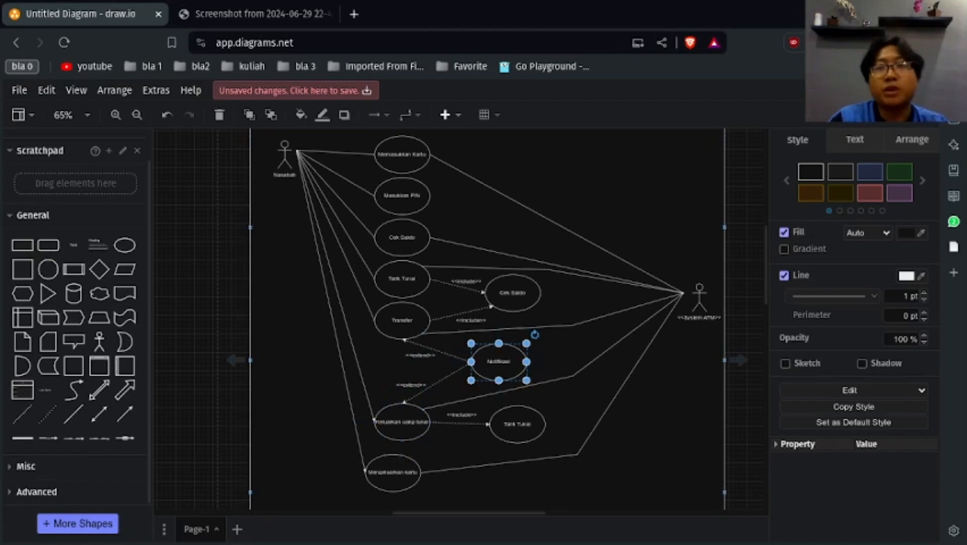
pyautogui.keyDown('ctrl'); pyautogui.scroll(-1, 530, 283); pyautogui.keyUp('ctrl')
pyautogui.scroll(-3, 505, 378)
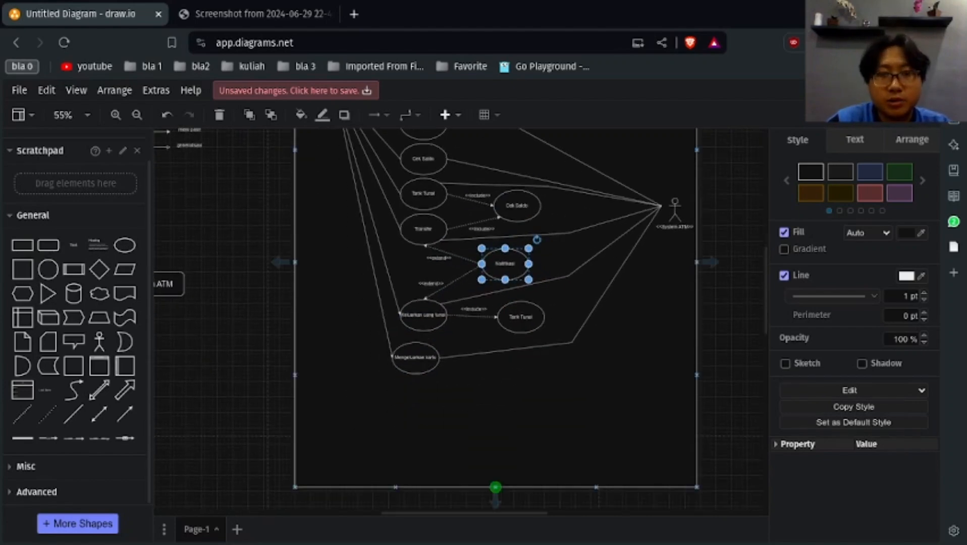
# Shorten the Banking System ATM frame by raising its lower edge to just below the Mengeluarkan kartu ellipse.
pyautogui.click(495, 487)
pyautogui.moveTo(495, 488); pyautogui.dragTo(496, 397)
pyautogui.hotkey('ctrl', 'z')
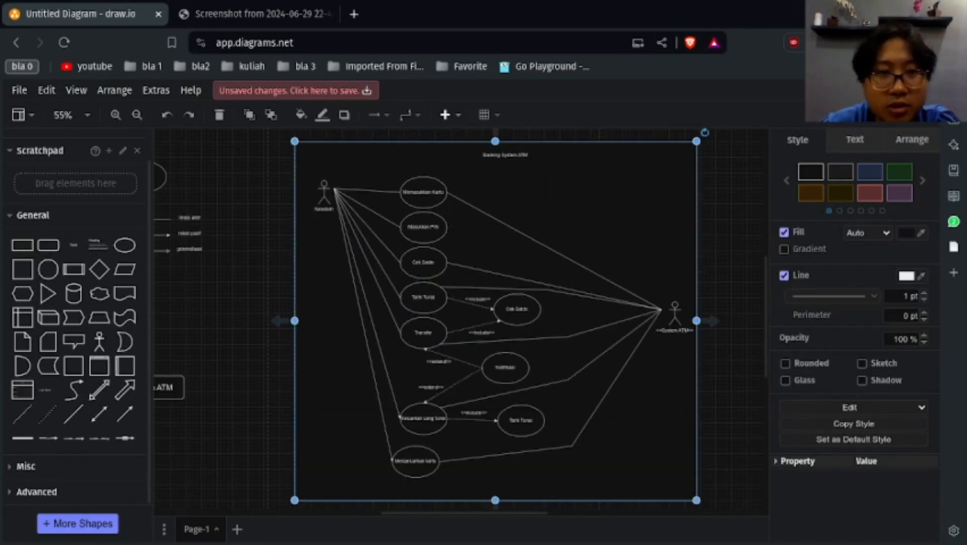
pyautogui.moveTo(295, 320); pyautogui.dragTo(354, 320)
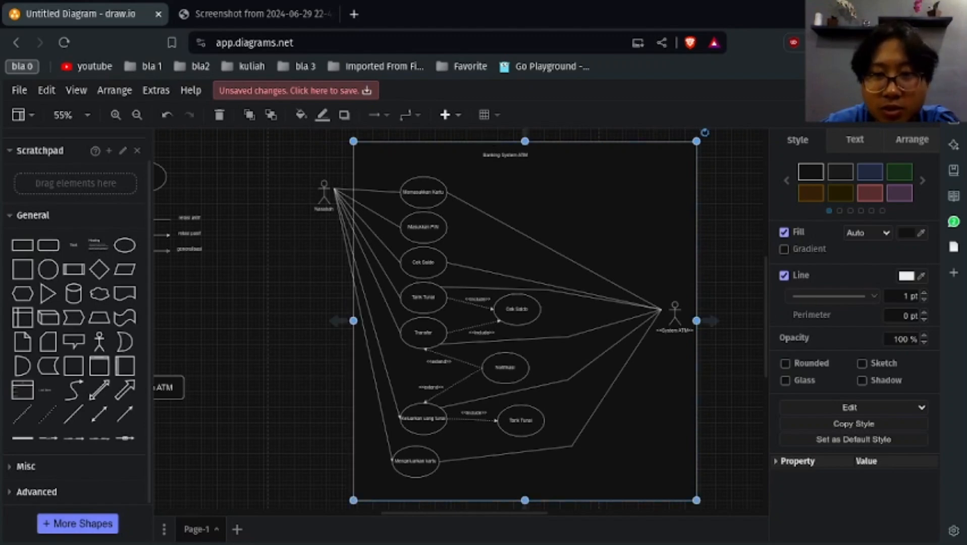
pyautogui.moveTo(525, 501); pyautogui.dragTo(524, 493)
pyautogui.hotkey('ctrl', 'z')
pyautogui.hotkey('ctrl', 'z')
# Examine the whole Banking System ATM diagram, from Nasabah through the use cases to <<System ATM>>, and leave the frame deselected.
pyautogui.scroll(-1, 548, 300)
pyautogui.scroll(1, 547, 301)
pyautogui.scroll(-1, 548, 301)
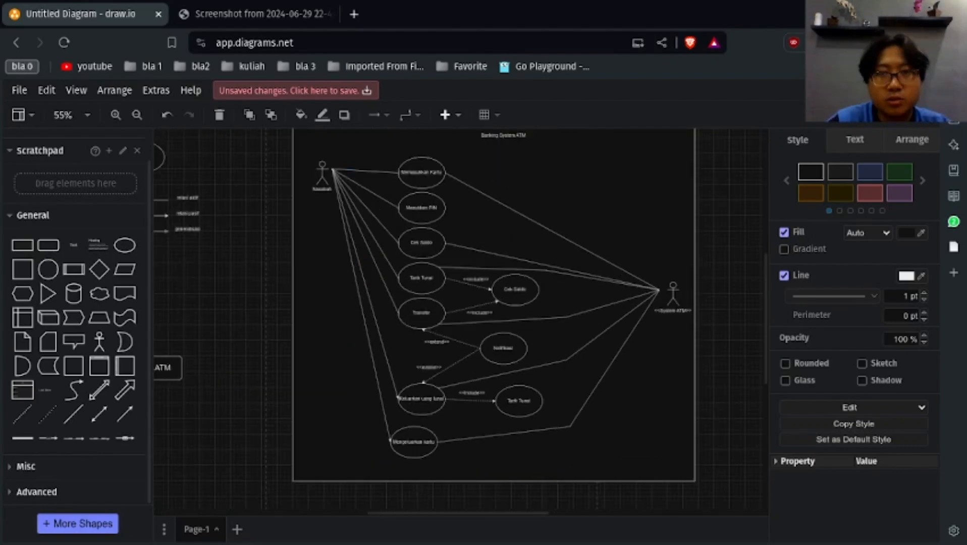
pyautogui.scroll(2, 547, 300)
pyautogui.scroll(-2, 454, 313)
pyautogui.hscroll(2, 455, 313)
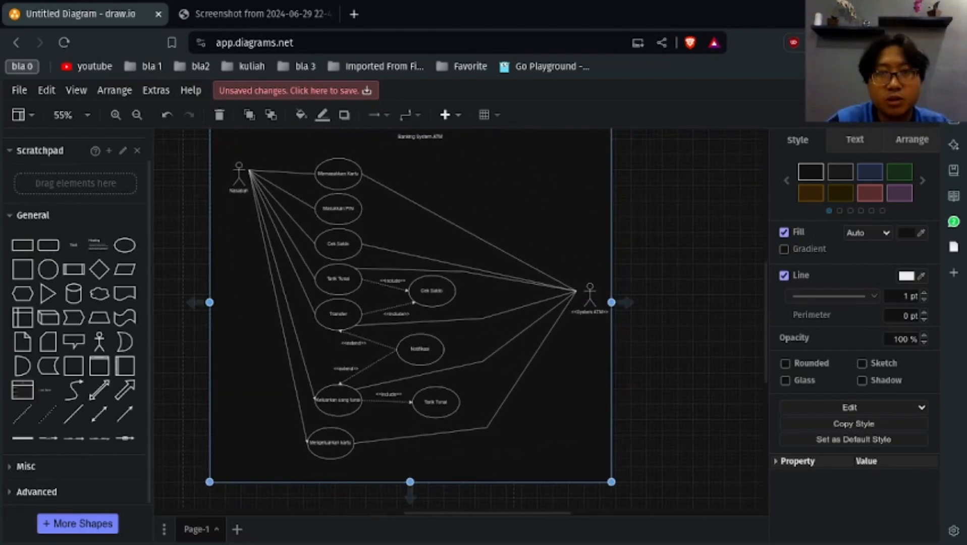
pyautogui.scroll(2, 454, 313)
pyautogui.scroll(-2, 455, 313)
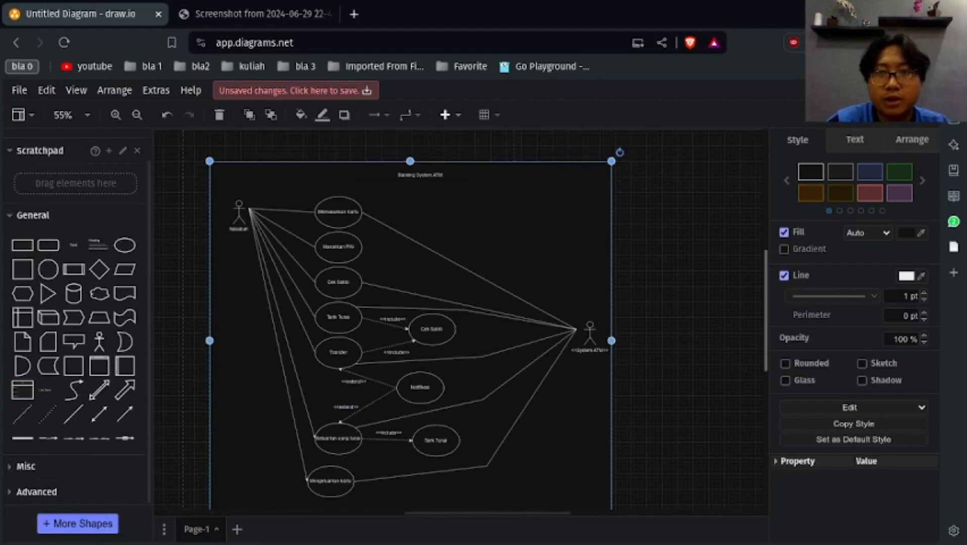
pyautogui.hscroll(-2, 455, 313)
pyautogui.press('Escape')
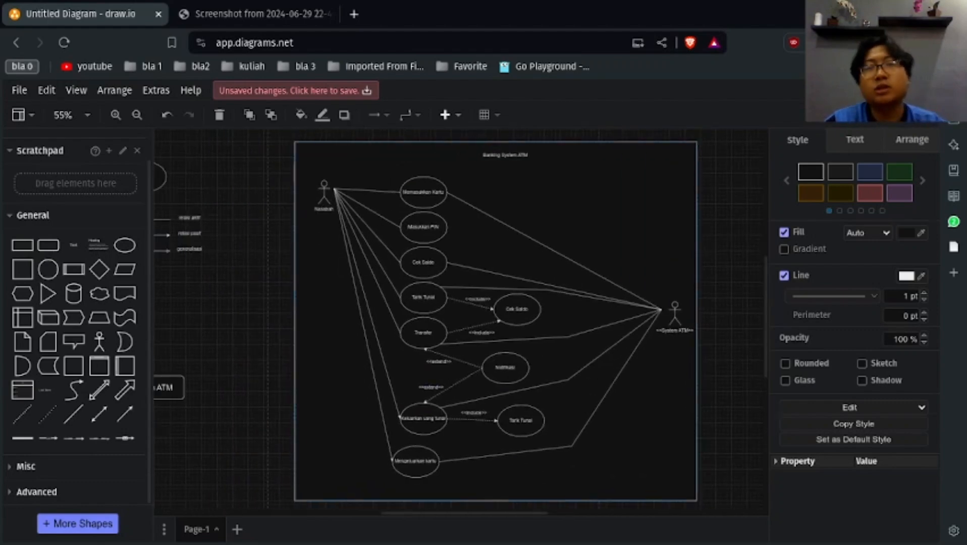